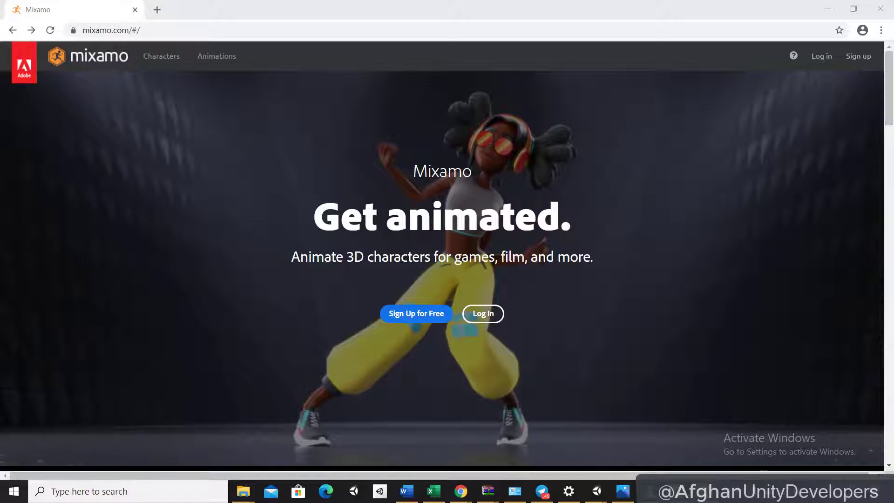
- Begin creating a new Mixamo account, then return to the Mixamo home page
click(100, 29)
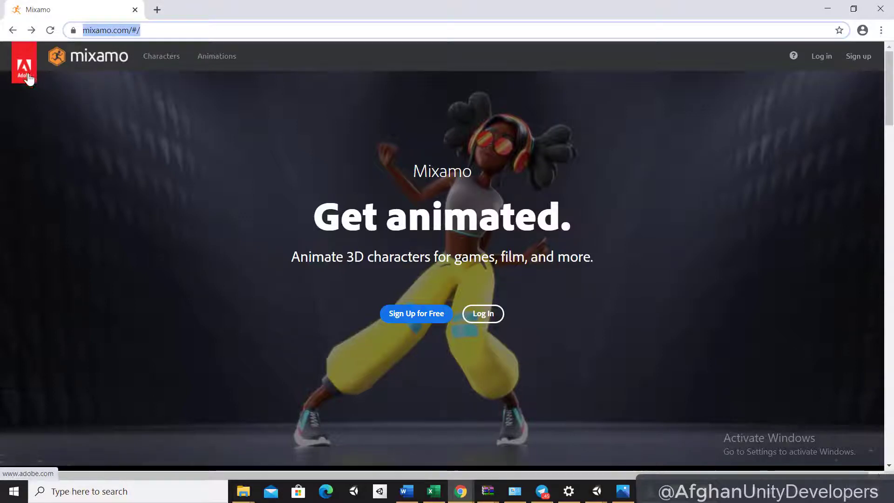
click(209, 147)
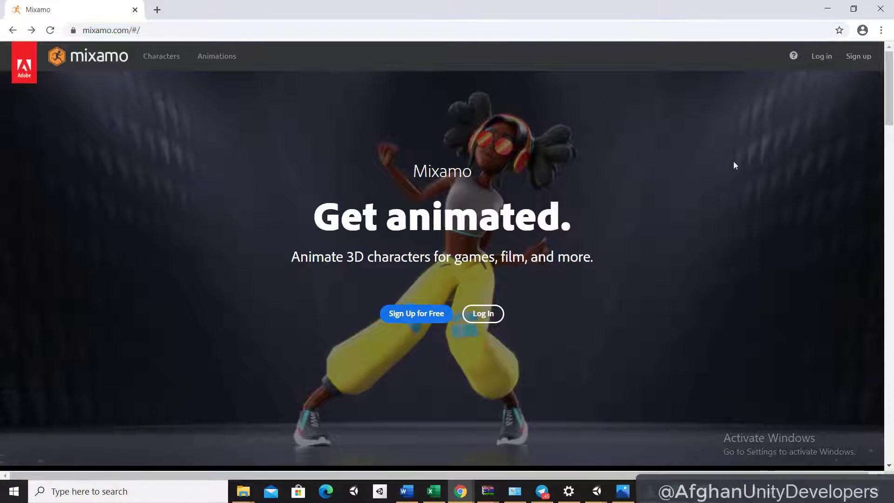
click(850, 60)
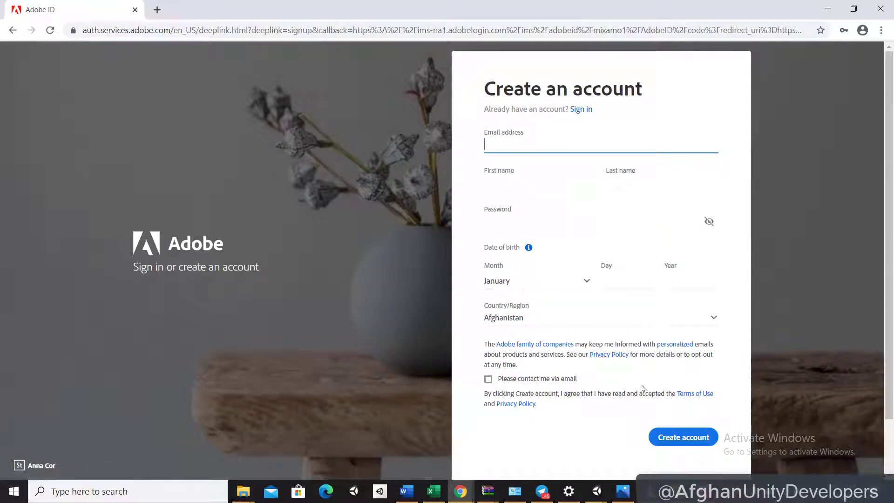
click(12, 30)
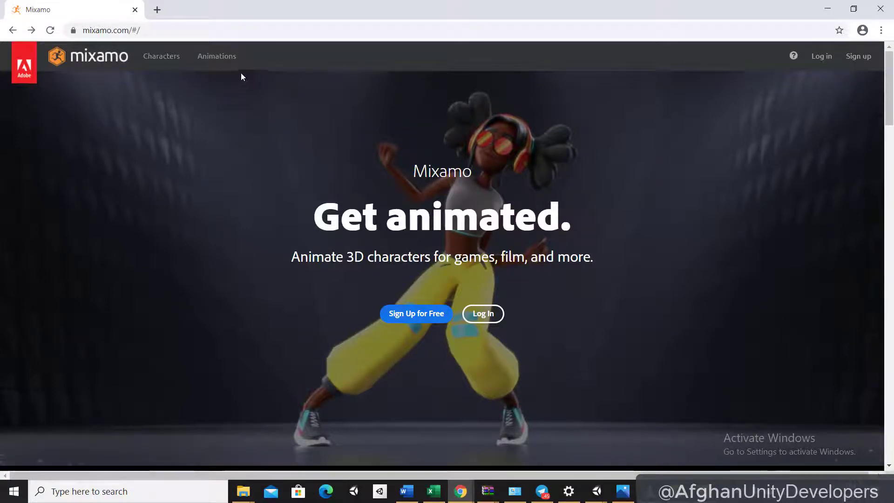
- Open the Characters library and browse the character grid to the bottom and back up
click(177, 62)
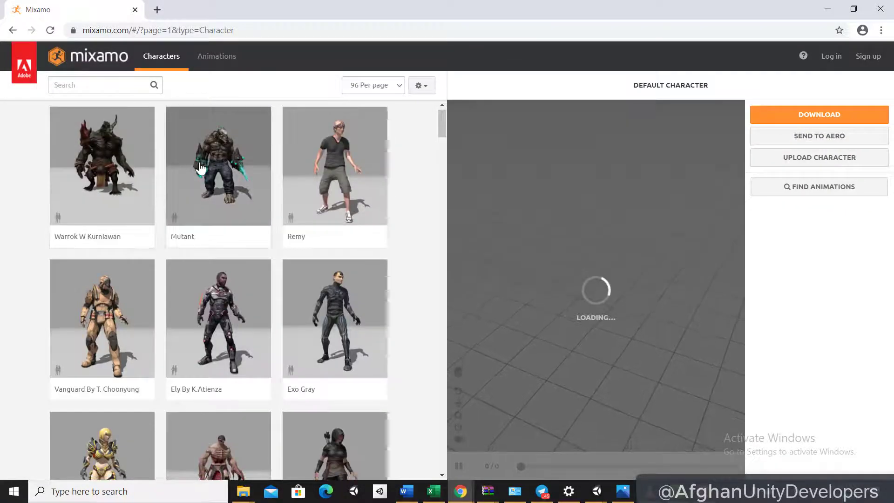
scroll(202, 167, down, 3)
scroll(202, 171, down, 3)
scroll(204, 176, down, 1)
scroll(205, 182, down, 5)
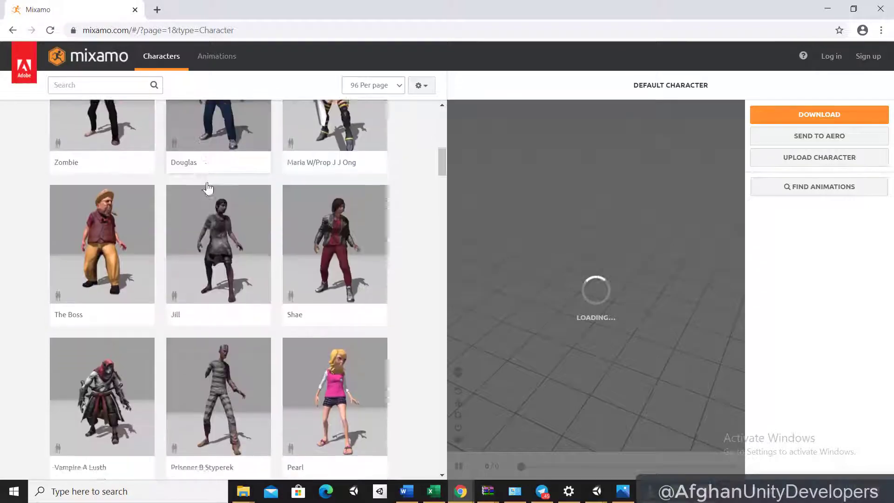
scroll(150, 214, down, 3)
scroll(152, 212, down, 4)
scroll(159, 210, down, 2)
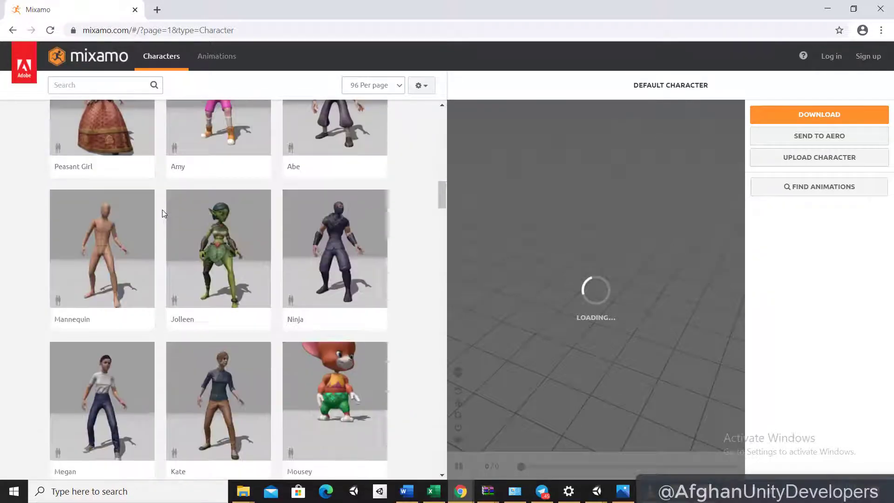
scroll(160, 207, down, 2)
scroll(160, 207, down, 3)
scroll(171, 217, down, 1)
scroll(171, 216, down, 3)
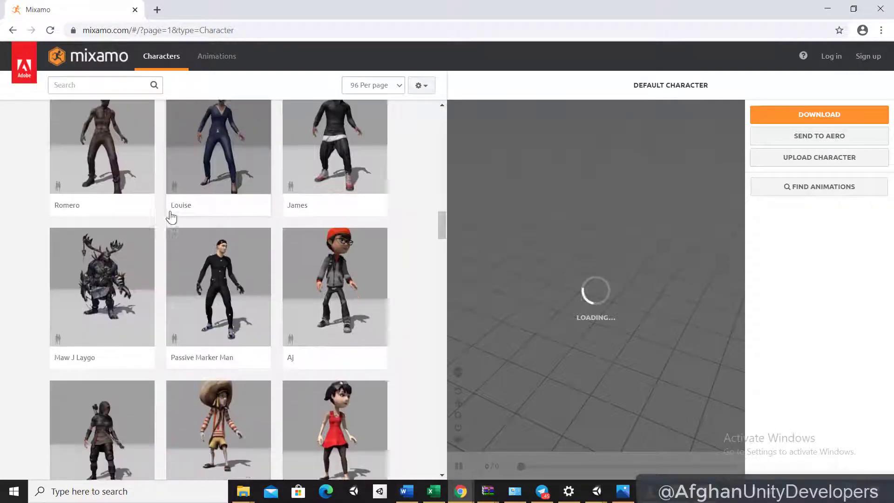
scroll(172, 214, down, 3)
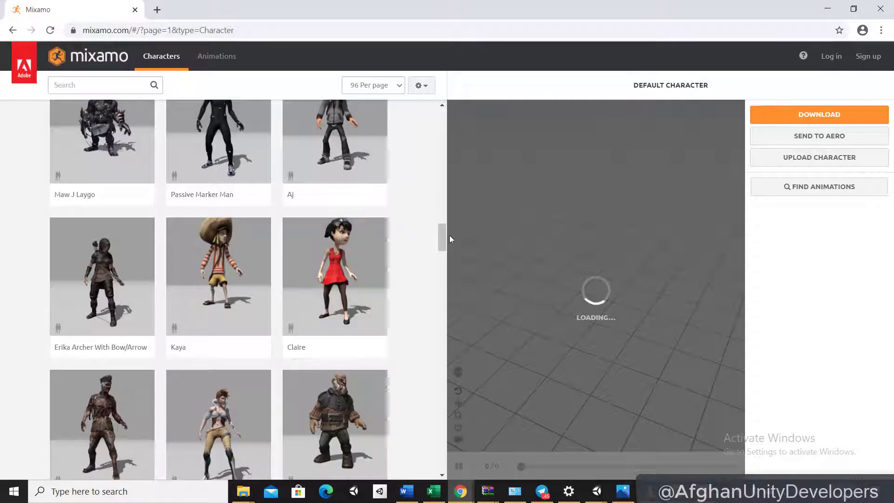
drag(445, 235, 449, 97)
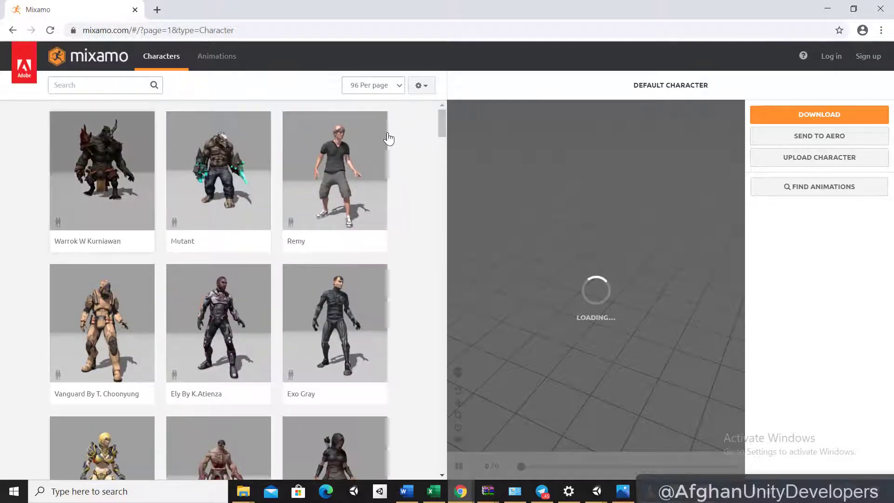
drag(443, 124, 442, 392)
scroll(442, 392, down, 12)
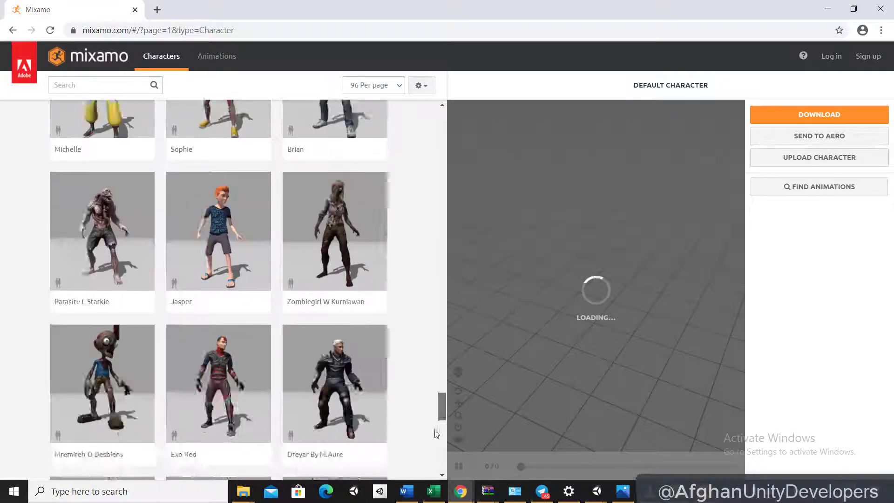
scroll(442, 392, down, 12)
scroll(429, 470, down, 10)
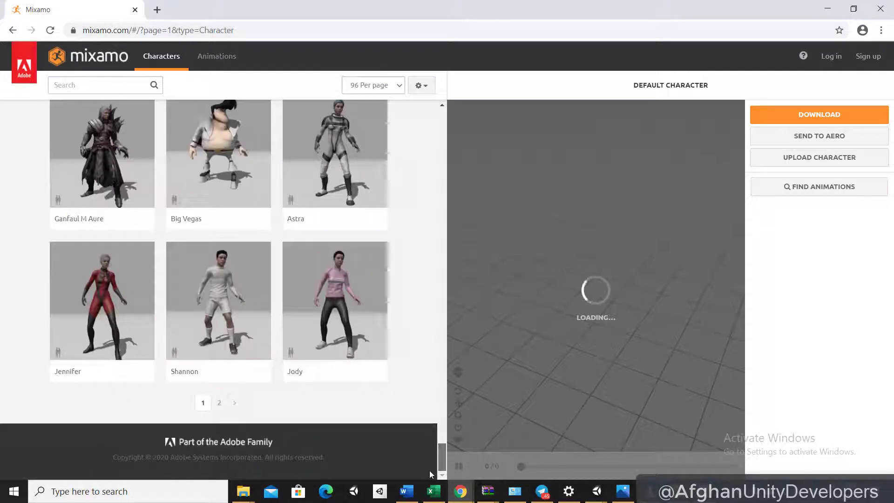
scroll(431, 449, up, 10)
scroll(370, 194, up, 10)
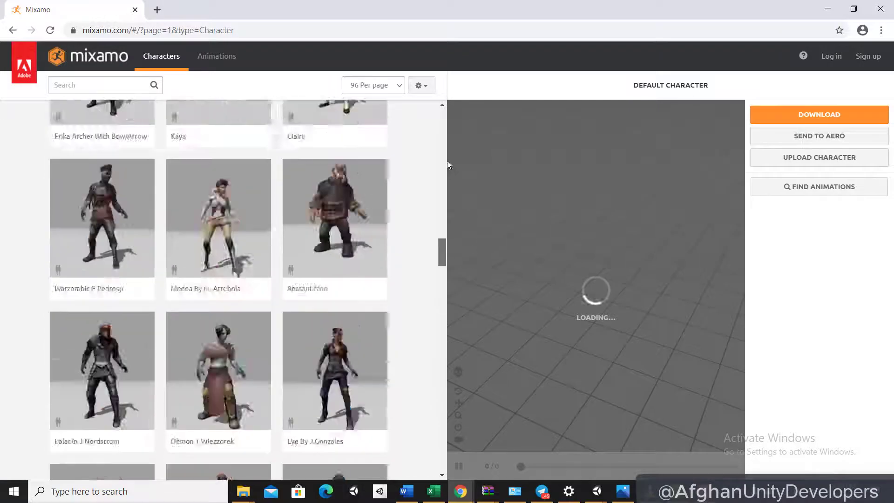
scroll(370, 194, up, 10)
scroll(370, 193, up, 10)
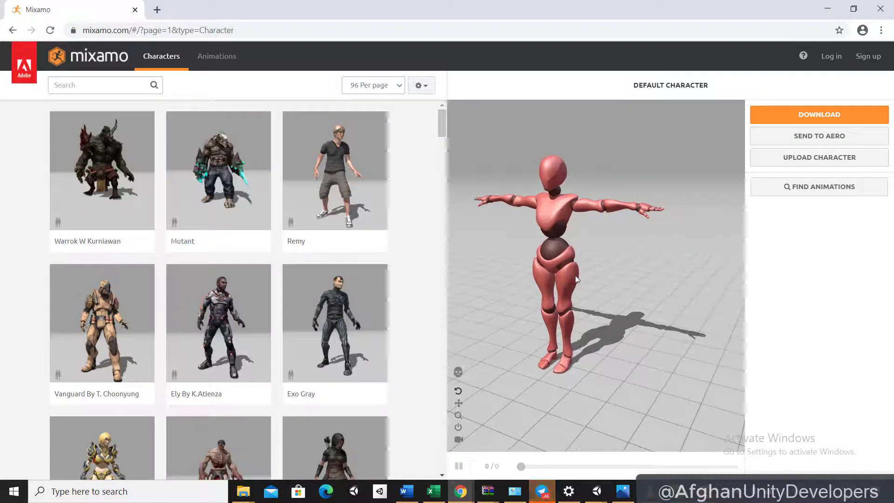
mouse_move(575, 277)
mouse_down()
mouse_move(627, 337)
mouse_move(532, 368)
mouse_up()
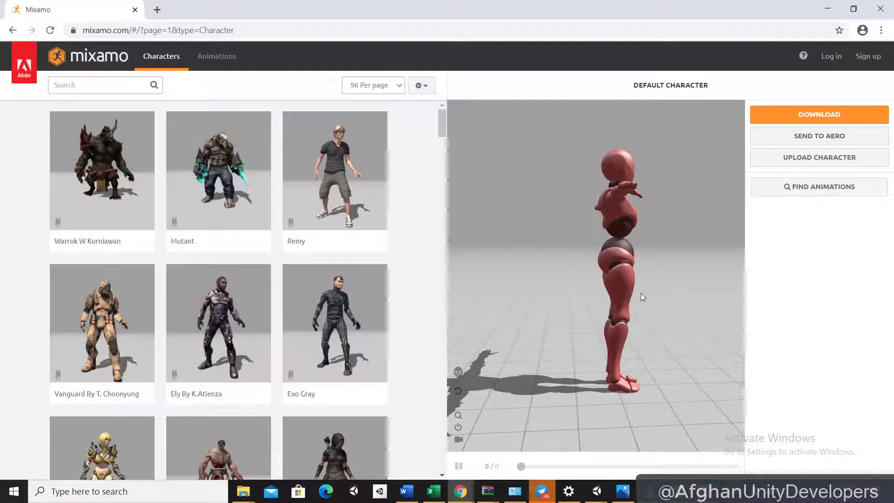
mouse_move(641, 292)
mouse_down()
mouse_move(548, 303)
mouse_move(588, 289)
mouse_up()
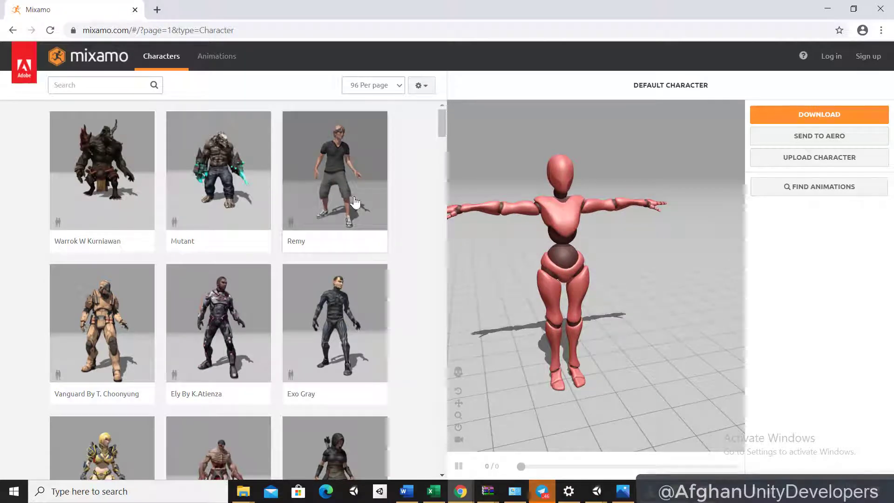
scroll(367, 309, down, 2)
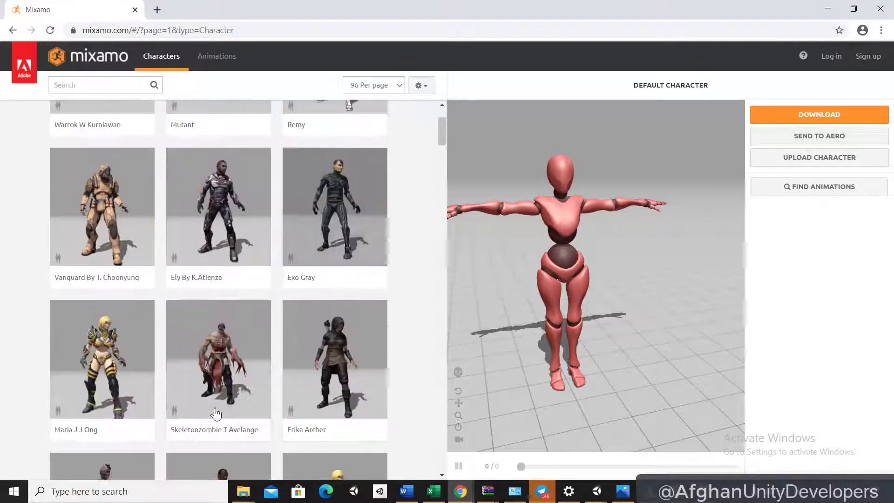
scroll(226, 361, down, 3)
scroll(256, 356, down, 2)
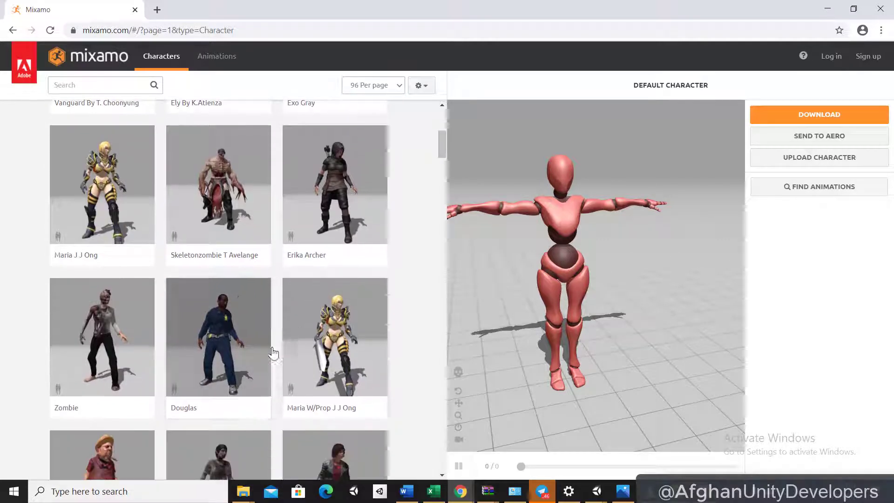
scroll(279, 340, down, 2)
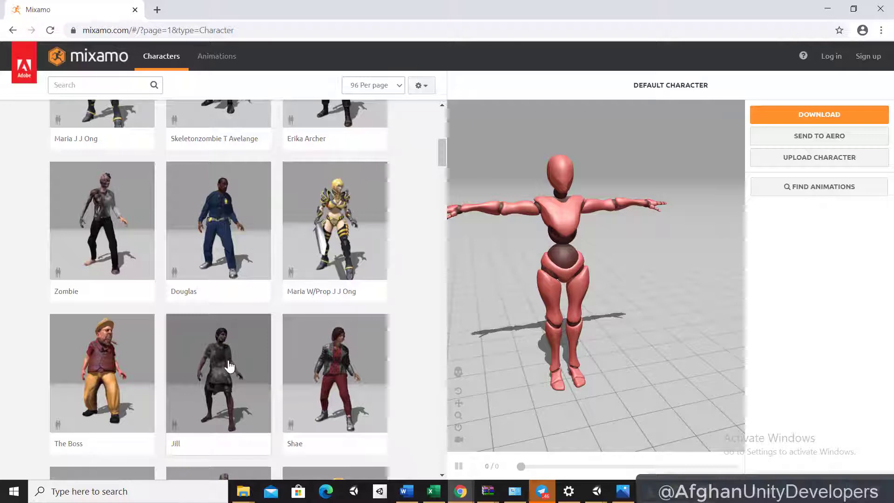
- Load The Boss and inspect it from several angles, briefly toggling the skeleton view
click(87, 372)
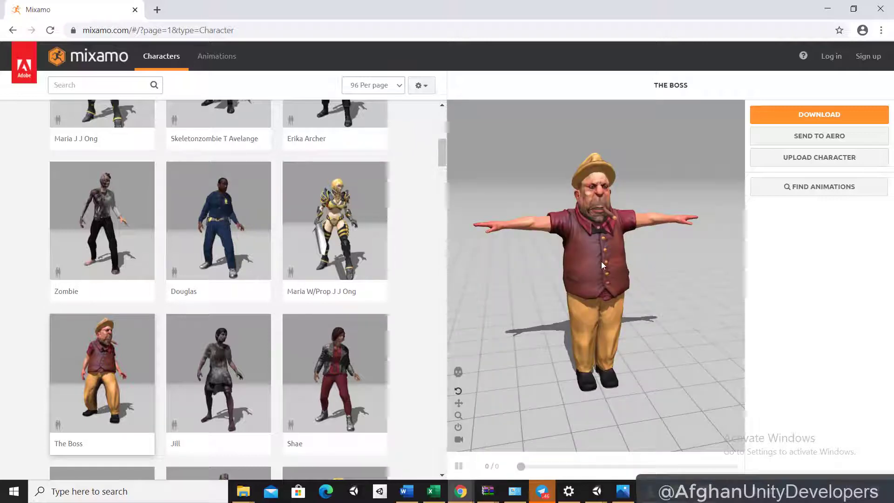
mouse_move(601, 262)
mouse_down()
mouse_move(667, 233)
mouse_move(445, 261)
mouse_up()
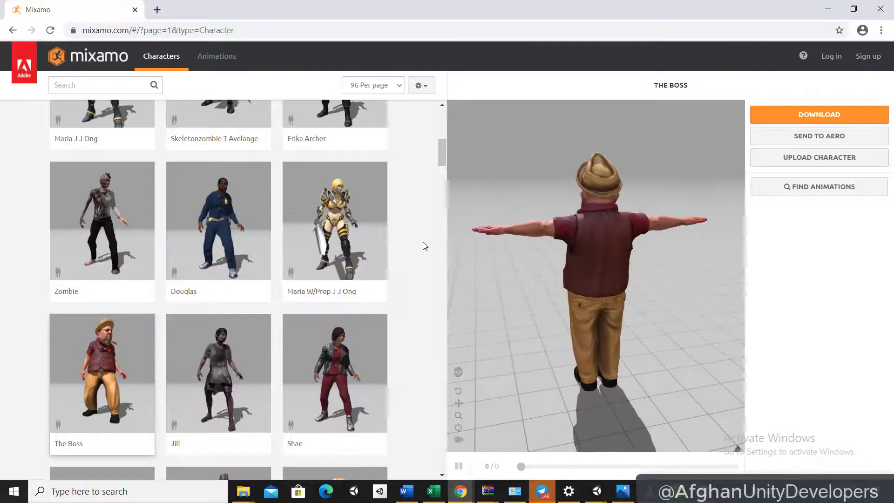
mouse_move(445, 261)
mouse_down()
mouse_move(622, 258)
mouse_move(575, 331)
mouse_up()
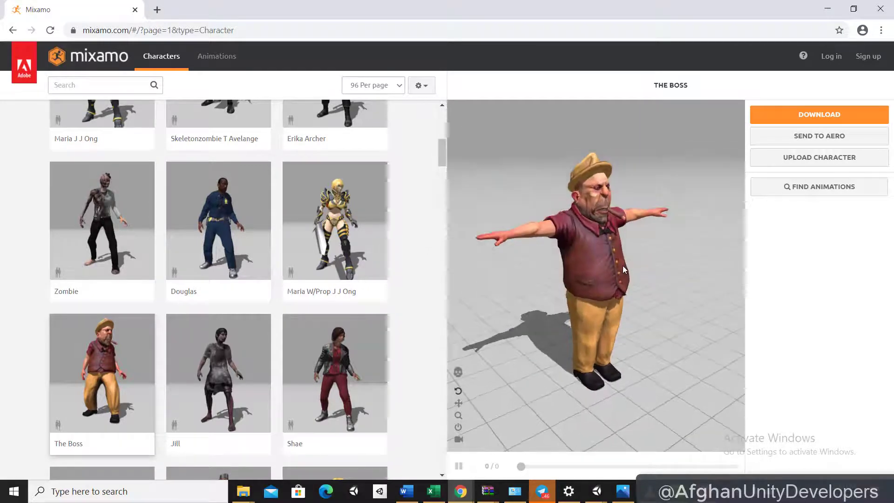
click(459, 374)
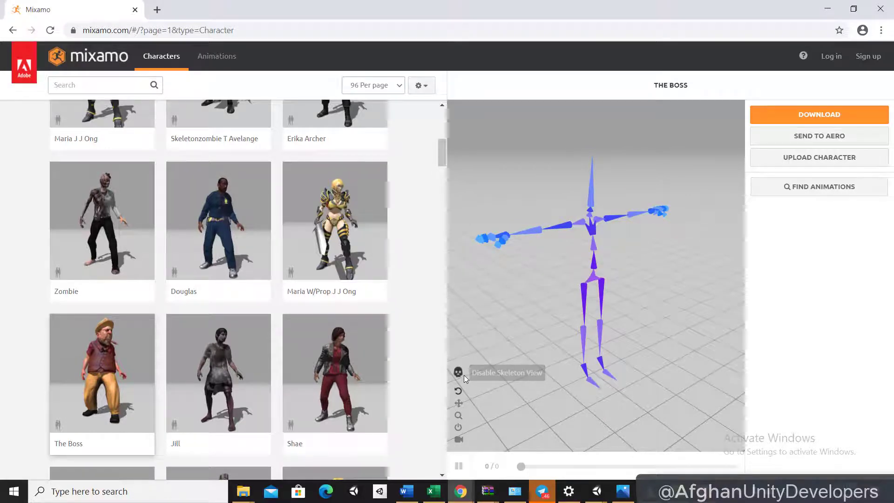
click(460, 377)
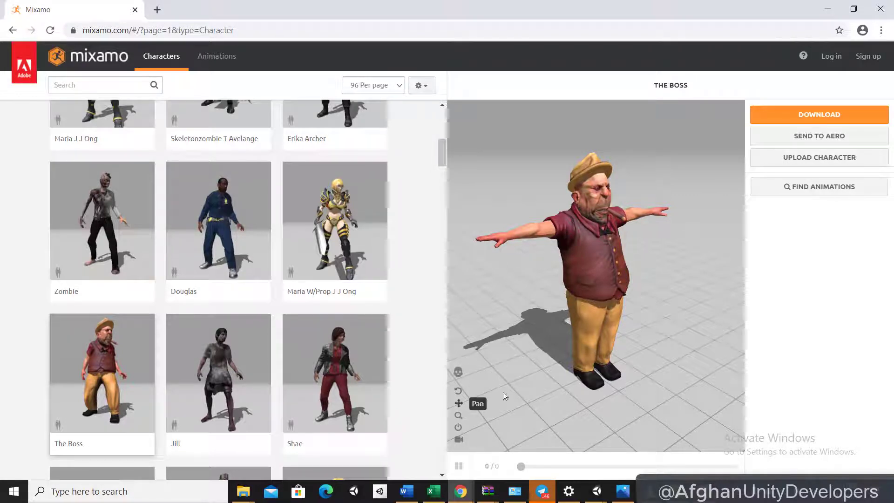
mouse_move(460, 409)
mouse_down()
mouse_move(531, 366)
mouse_move(448, 389)
mouse_up()
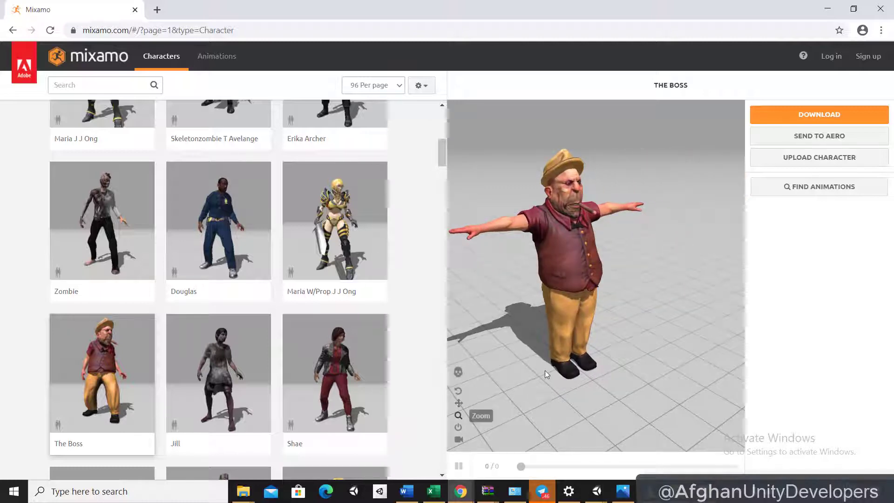
mouse_move(557, 336)
mouse_down()
mouse_move(583, 379)
mouse_move(565, 269)
mouse_up()
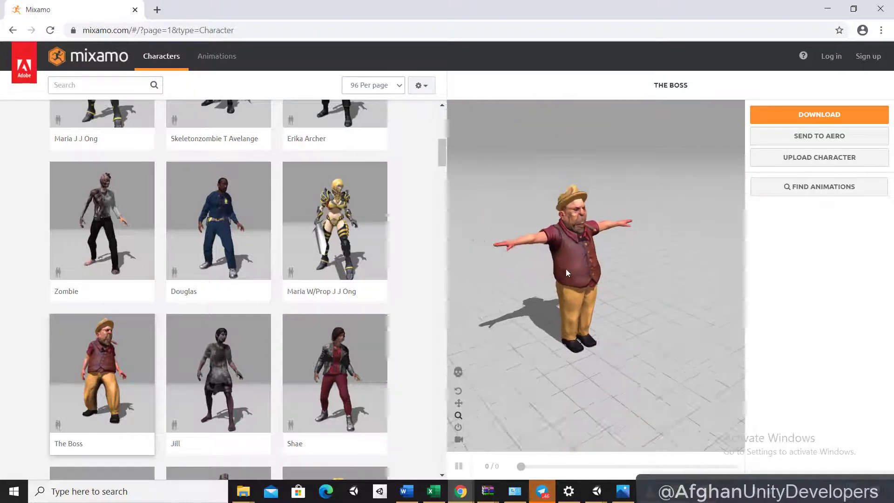
click(460, 430)
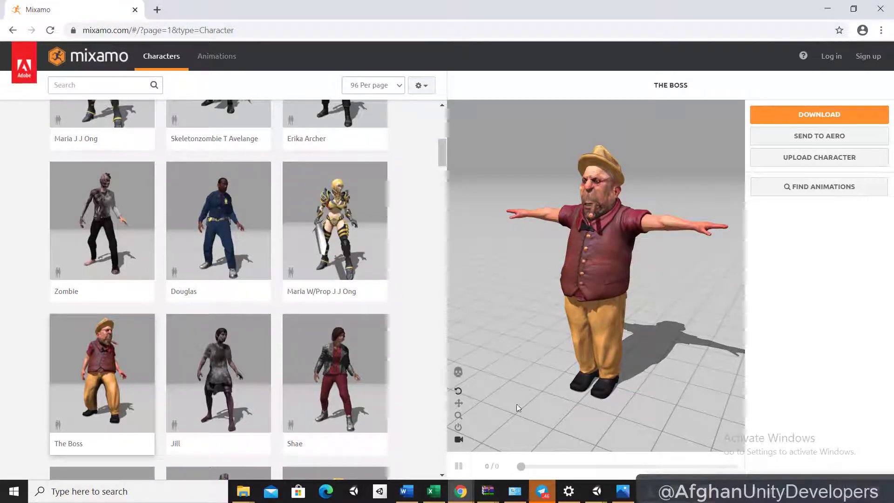
drag(563, 314, 527, 384)
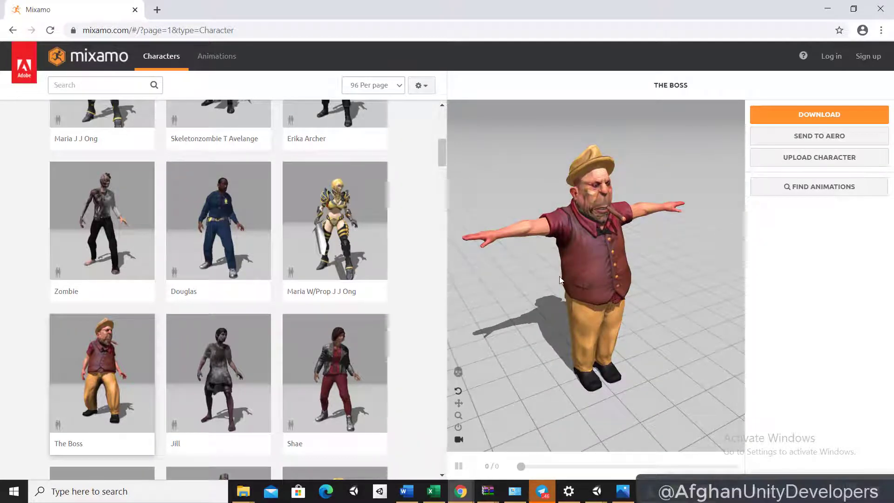
- Scroll further through the characters, then switch to the Animations library
scroll(559, 294, down, 3)
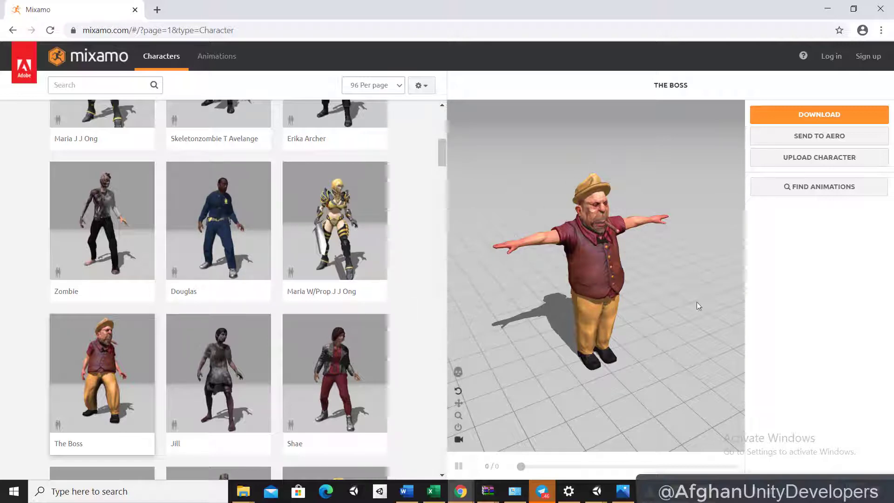
scroll(261, 294, down, 5)
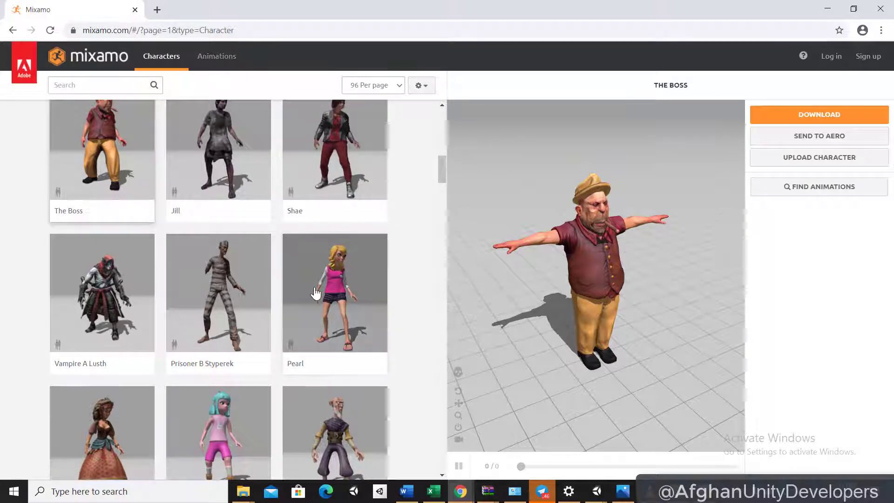
click(223, 67)
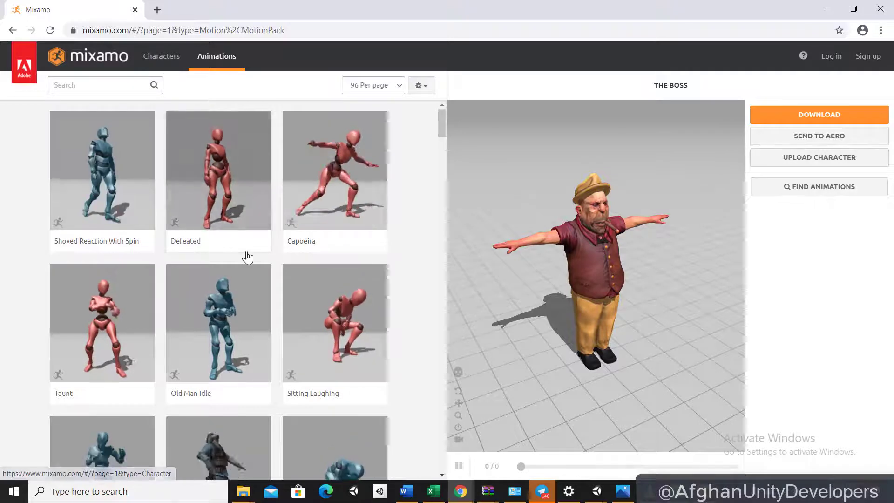
- Search the animations for 'dan' and filter to the Dance genre, giving 147 results
scroll(246, 256, down, 3)
scroll(278, 259, down, 1)
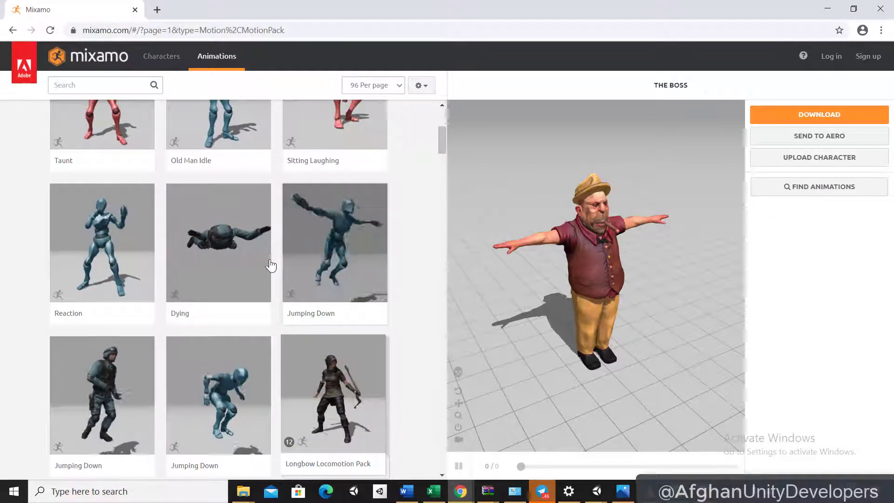
scroll(270, 265, up, 1)
scroll(270, 265, up, 3)
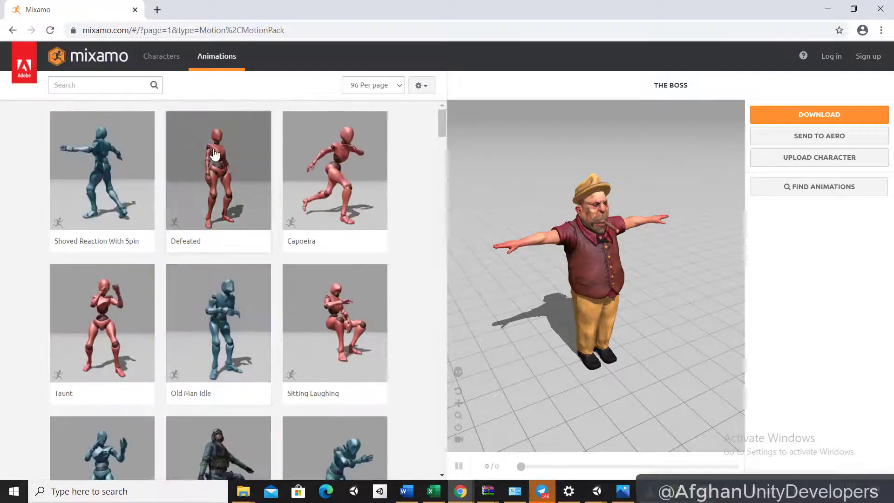
click(120, 87)
text(dan)
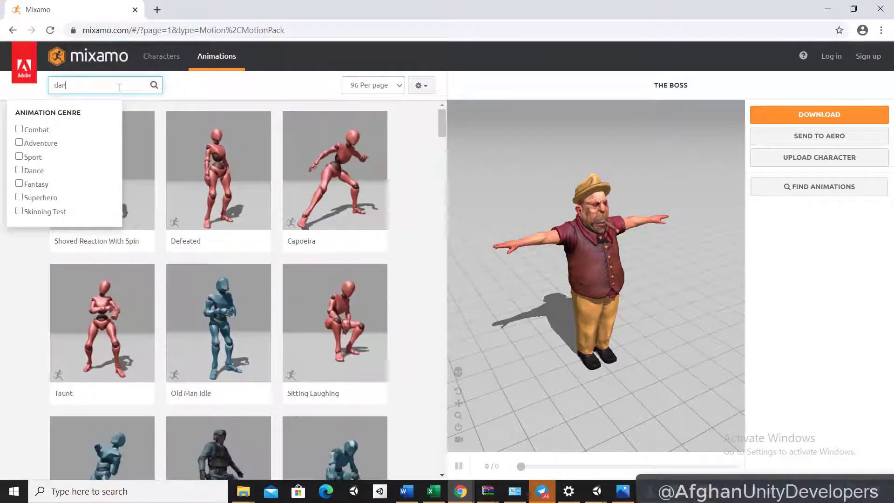
click(21, 170)
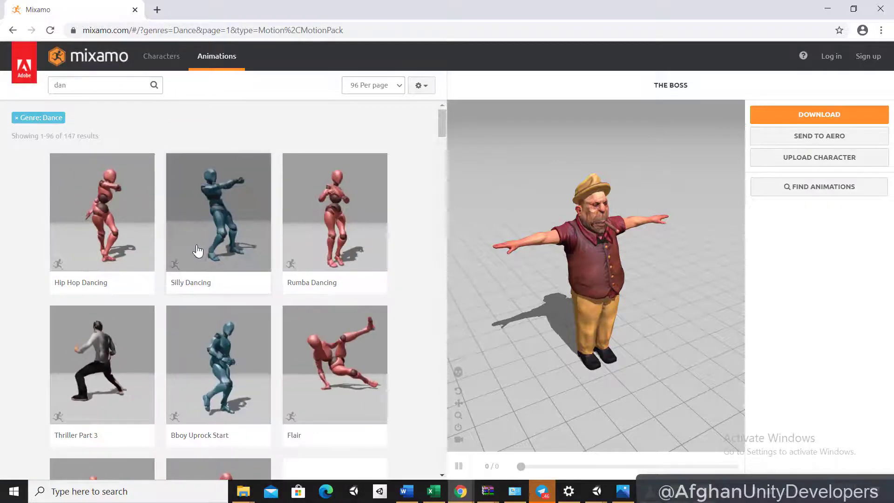
- Preview the Flair dance, then apply Rumba Dancing to The Boss
click(366, 353)
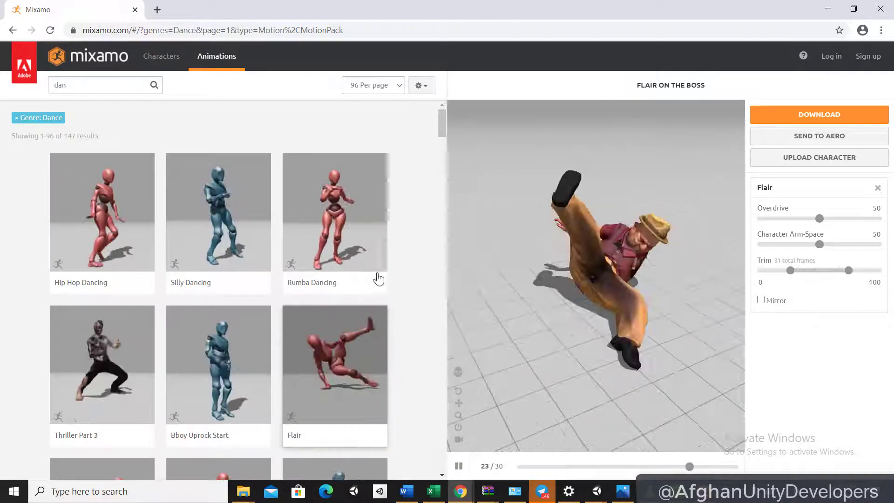
click(329, 236)
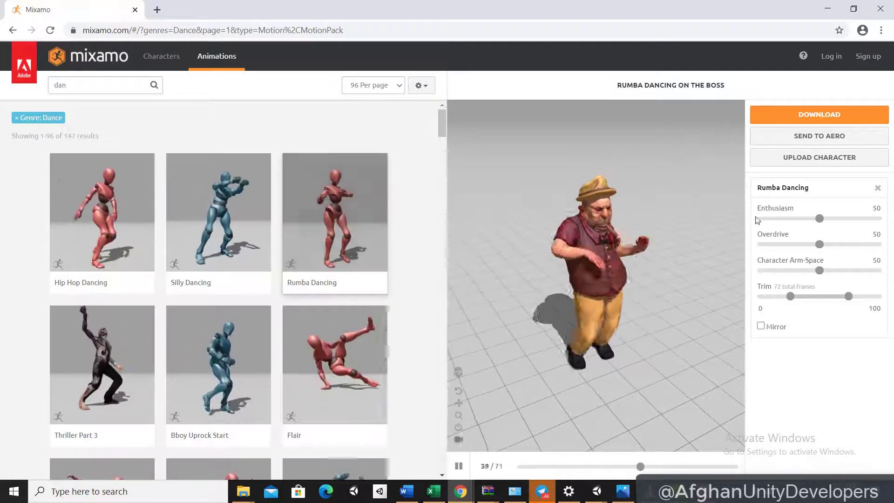
- Raise the Rumba Dancing Enthusiasm from 50 to 72
drag(820, 218, 844, 218)
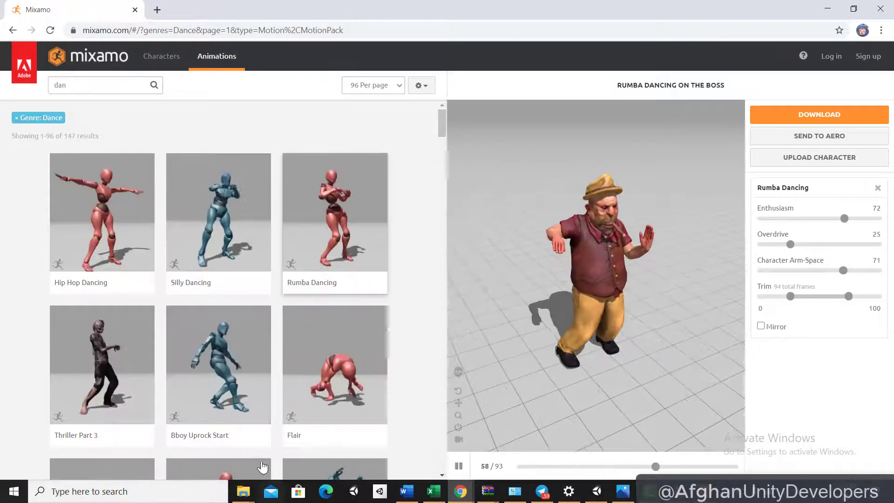
- Open DE Mixamo Assets' Models folder of 11 FBX files in Explorer, after checking the Animation folder
click(247, 490)
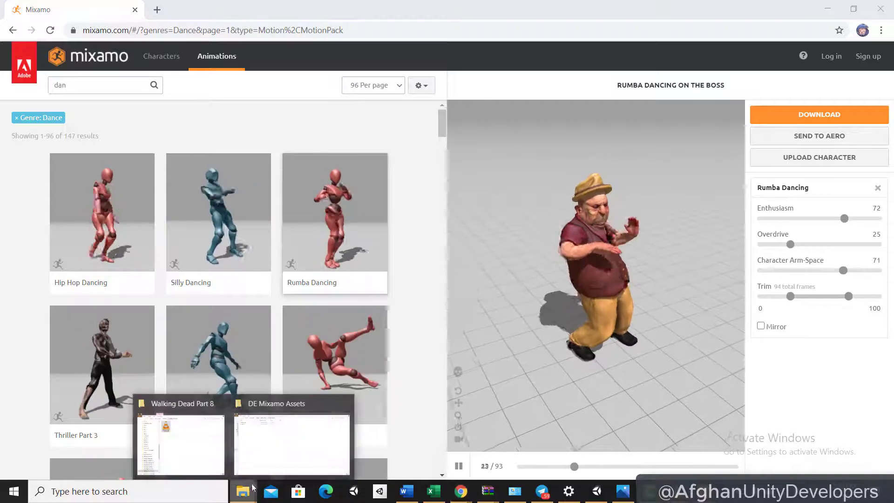
click(262, 467)
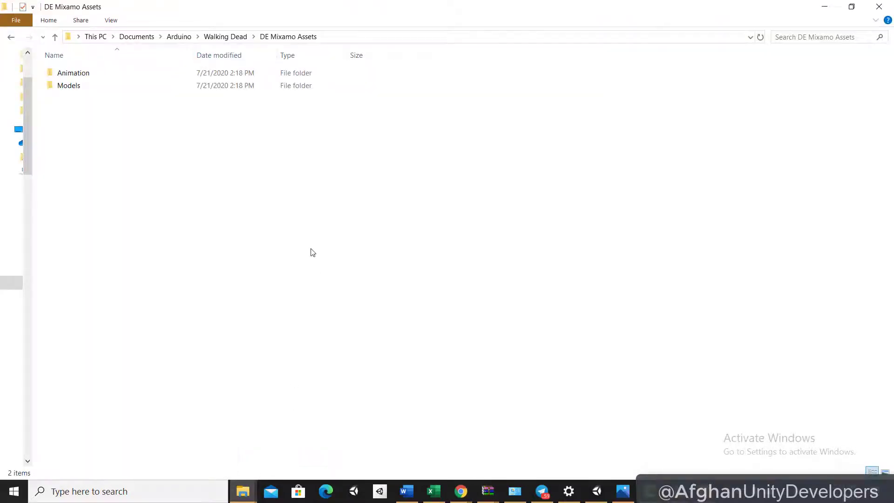
double_click(75, 86)
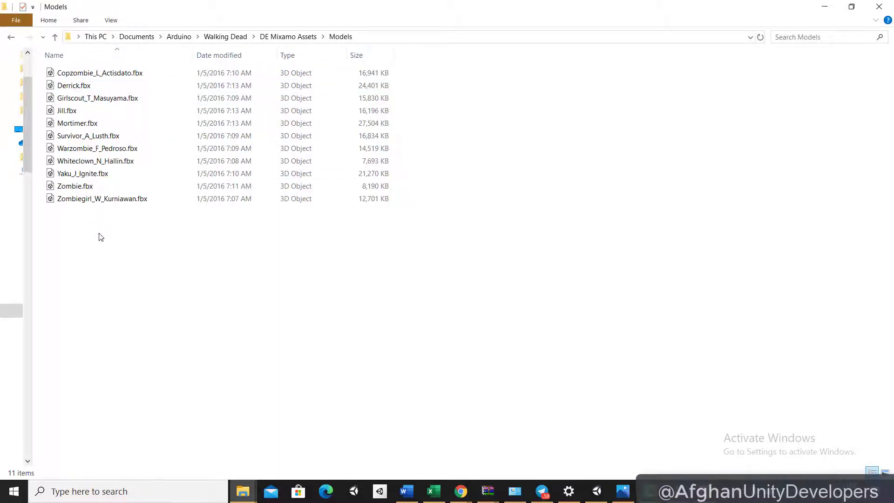
drag(98, 237, 73, 63)
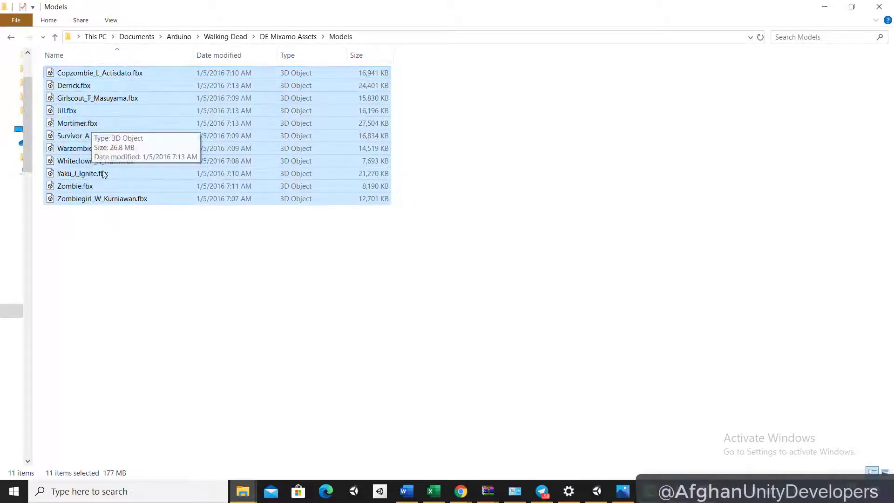
click(11, 38)
double_click(76, 73)
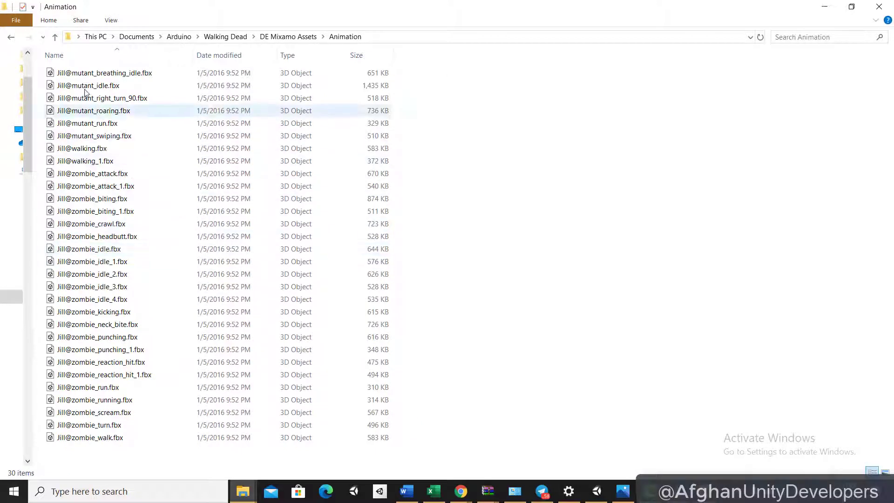
click(11, 37)
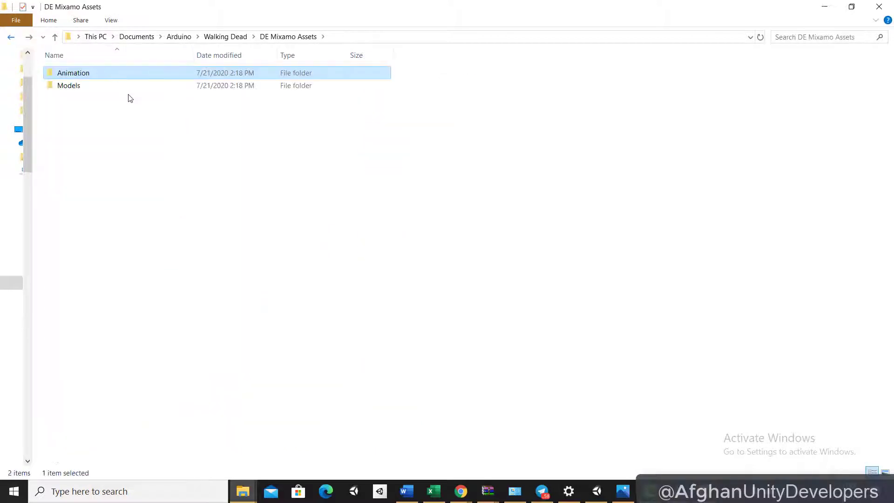
double_click(122, 89)
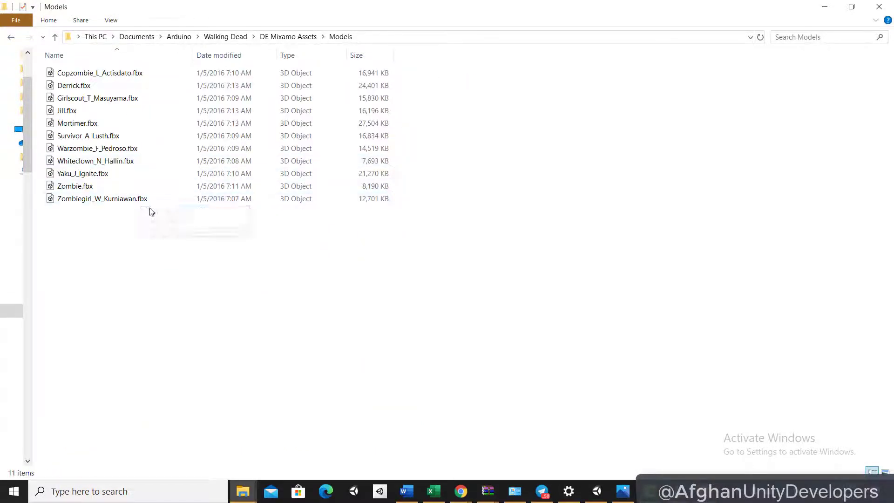
- In Unity, create and open a Models folder under Assets/Walking Dead
click(596, 492)
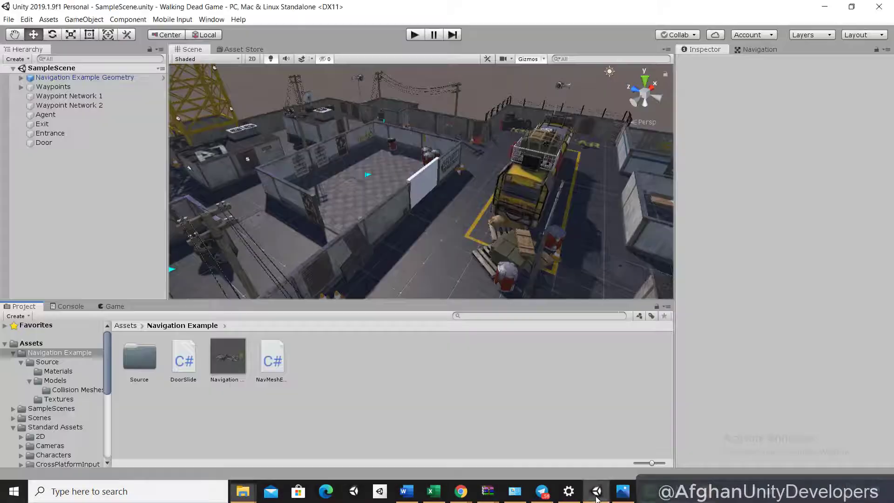
click(30, 344)
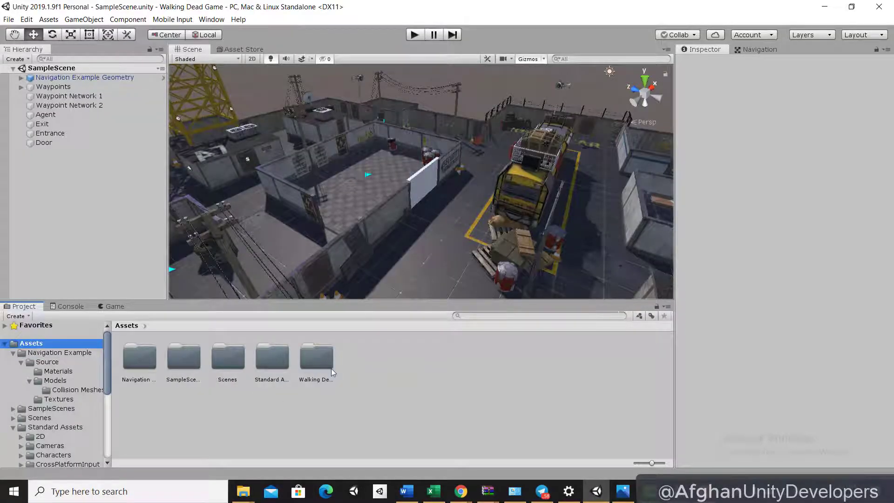
click(331, 368)
double_click(322, 364)
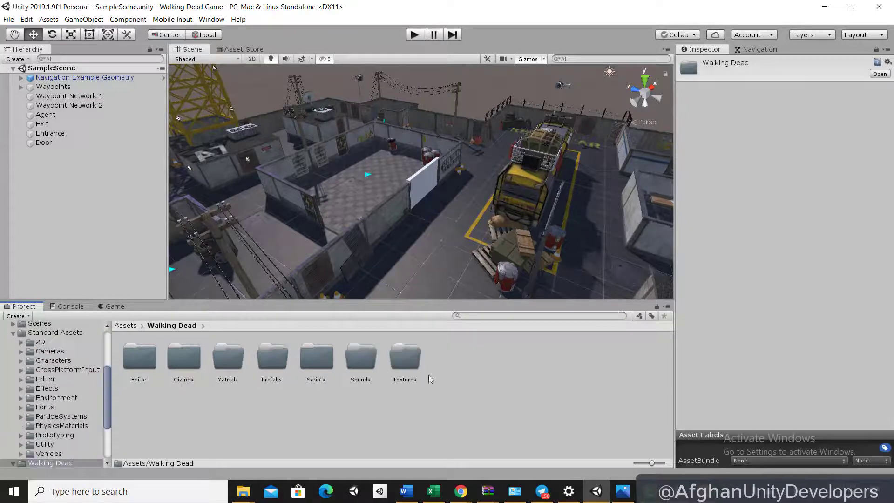
right_click(428, 376)
mouse_move(579, 142)
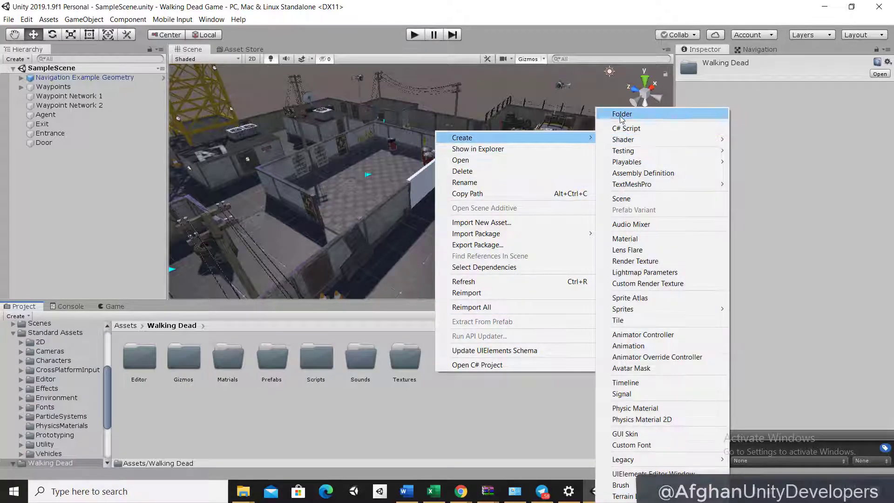
click(623, 117)
text(Models)
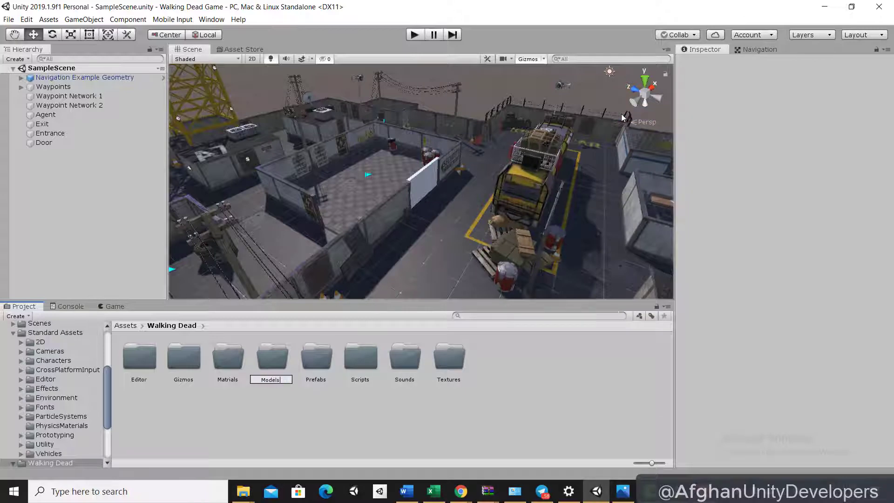
key(Return)
double_click(273, 357)
key(alt+Tab)
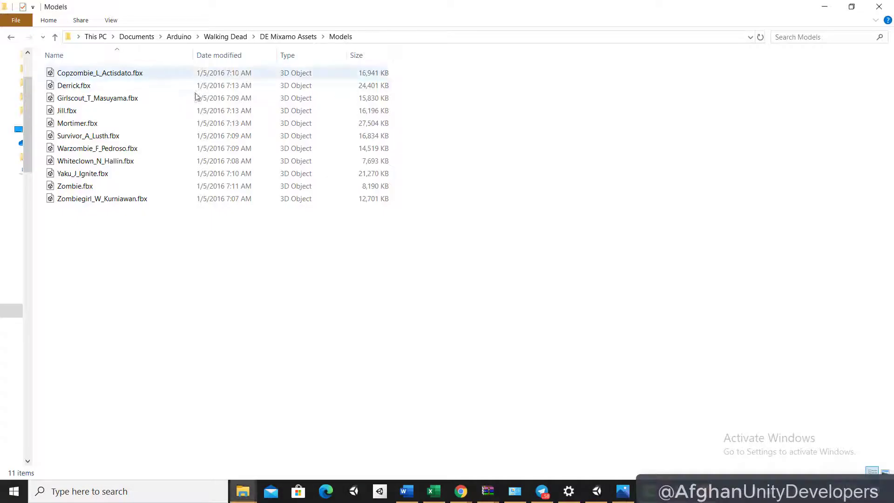
- Import the 11 FBX models into Unity's Models folder and place Copzombie_L_Actisdato in SampleScene
drag(229, 250, 79, 68)
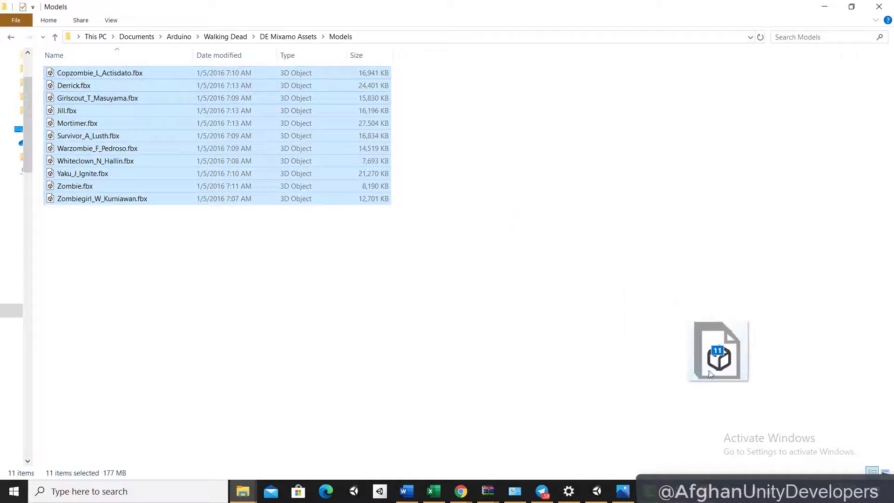
drag(710, 374, 589, 452)
drag(599, 495, 531, 402)
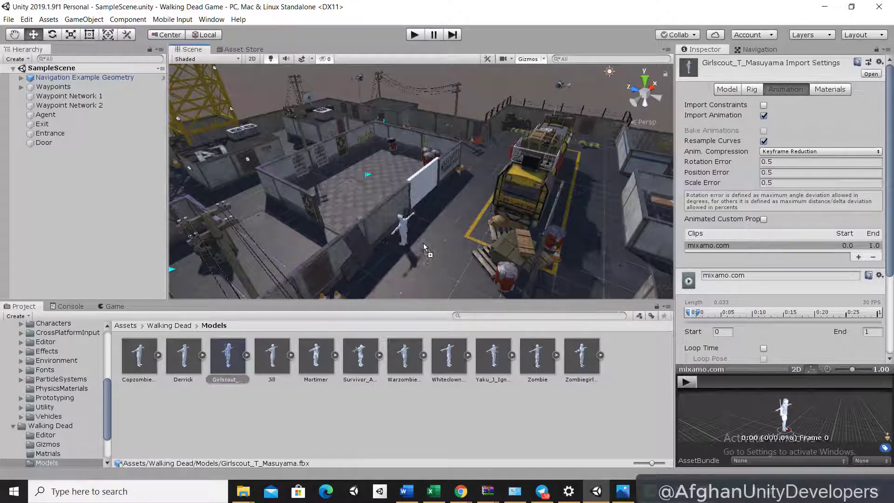
drag(424, 247, 423, 243)
key(f)
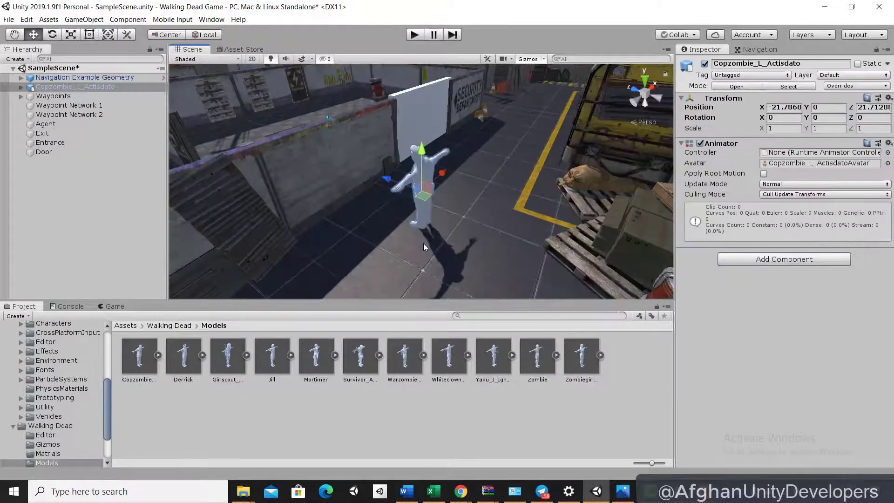
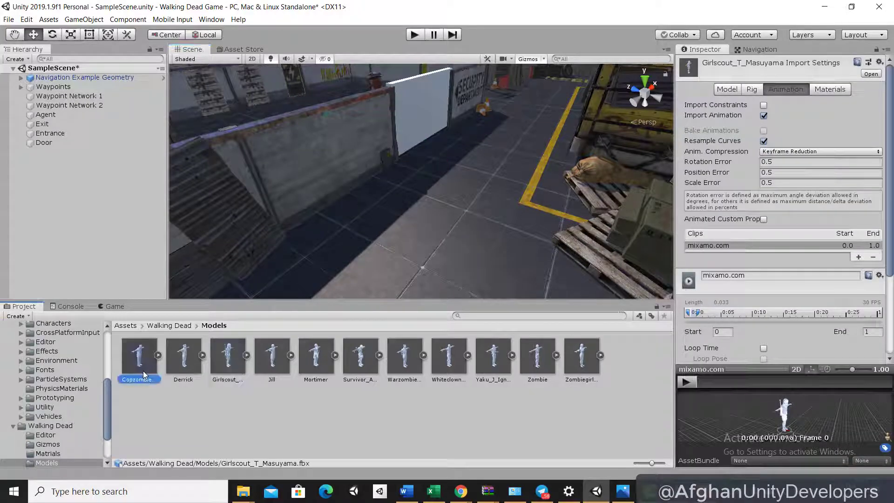
- Select all 11 zombie models and extract their materials into a new 'Materials' folder in Models
key(ctrl+a)
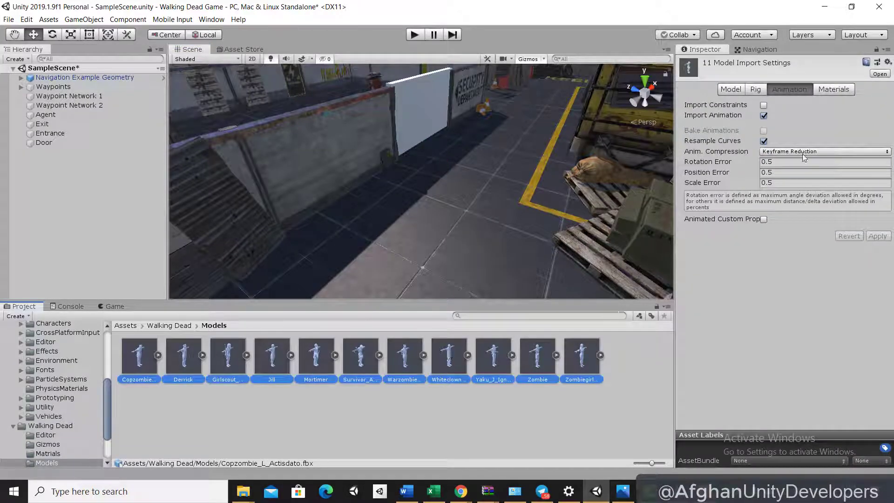
click(833, 90)
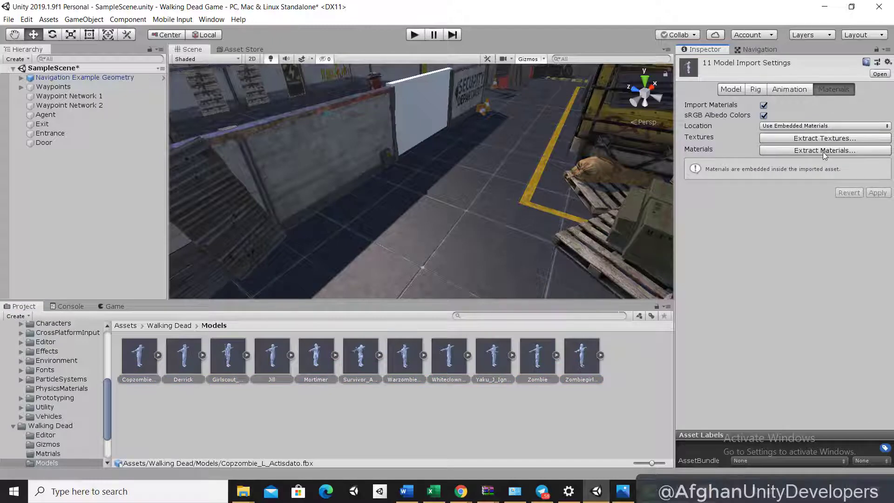
click(823, 152)
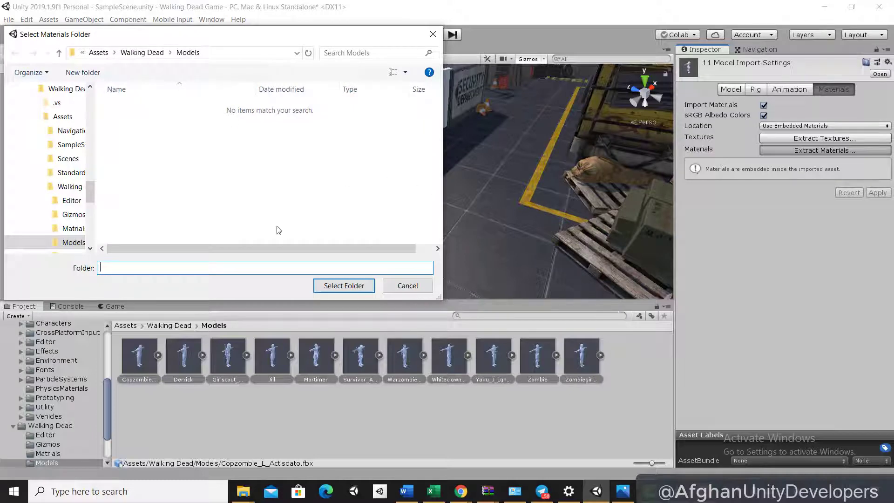
click(93, 75)
text(Materia)
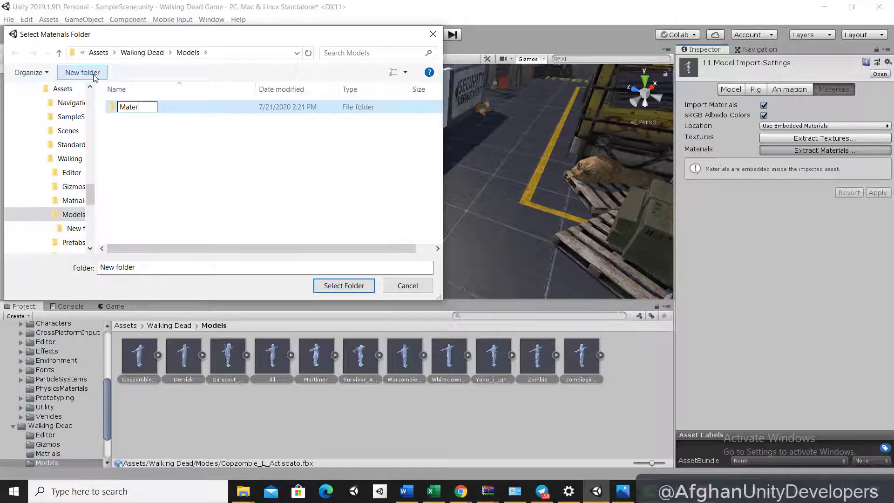
text(ls)
key(Return)
key(Return)
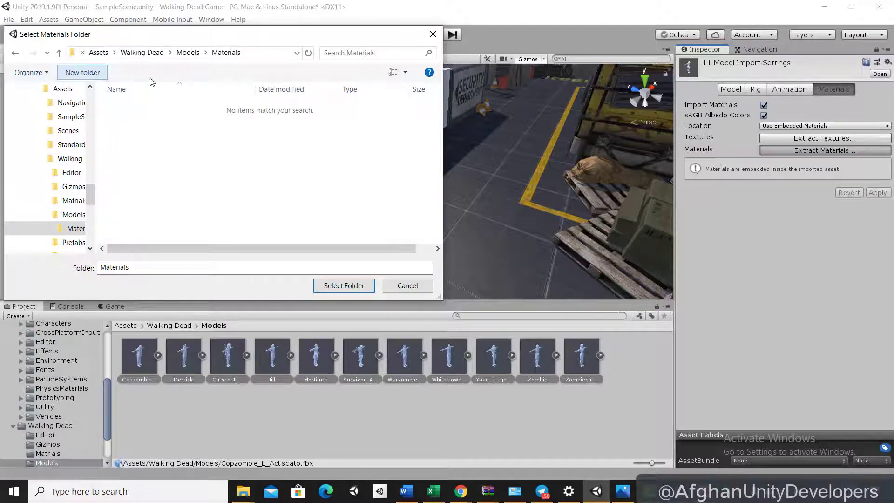
click(367, 285)
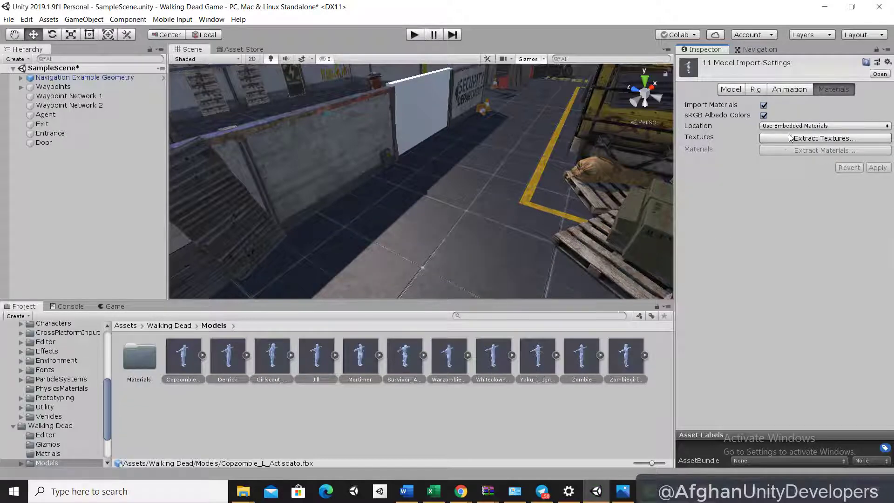
- Extract the models' textures into a new 'Textures' folder in Models
click(810, 139)
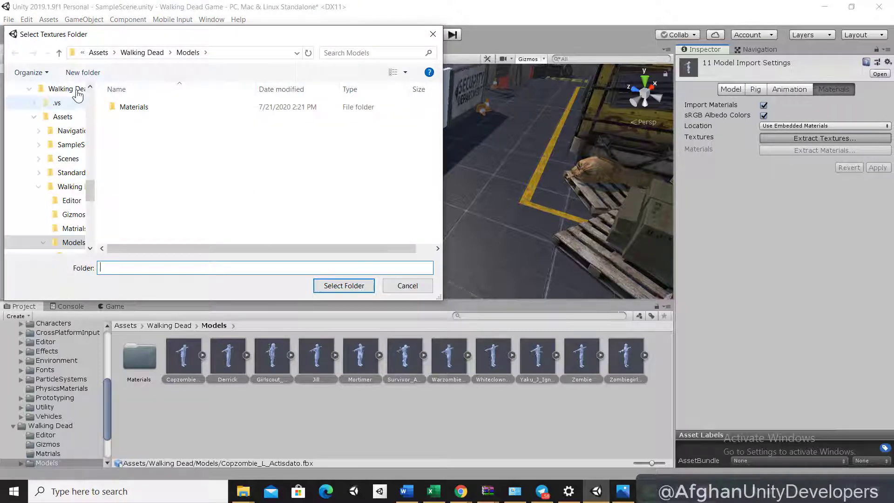
click(84, 73)
text(T)
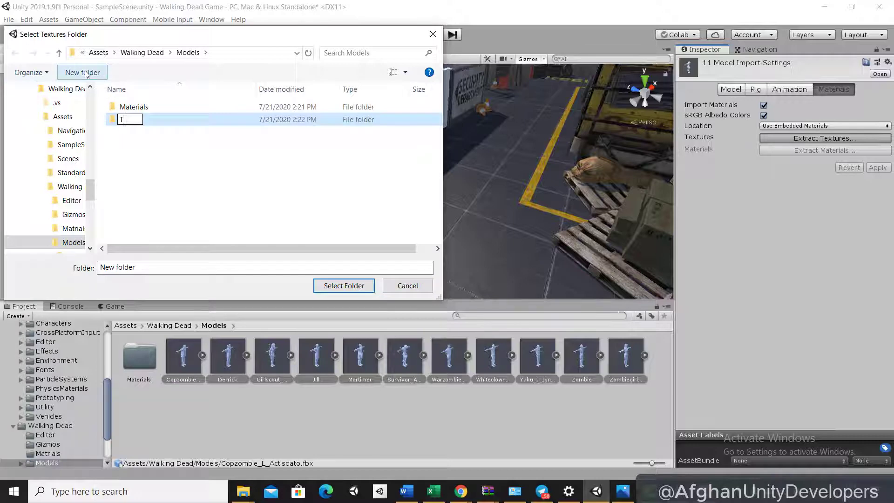
text(extures)
key(Return)
key(Return)
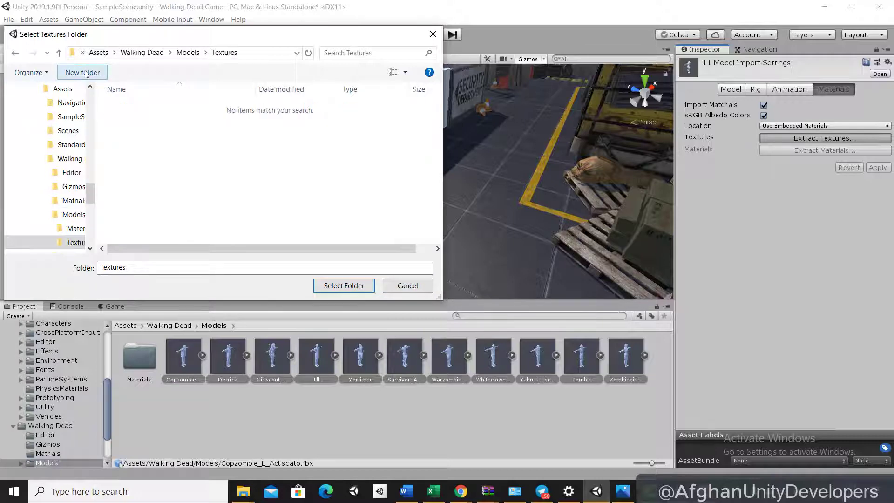
click(343, 285)
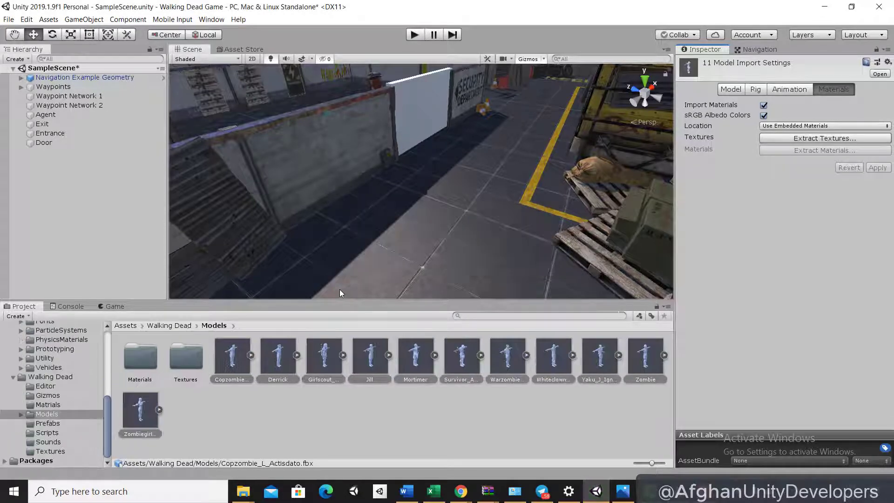
- Browse the extracted Textures and Materials folders, then return to the Models folder
double_click(187, 362)
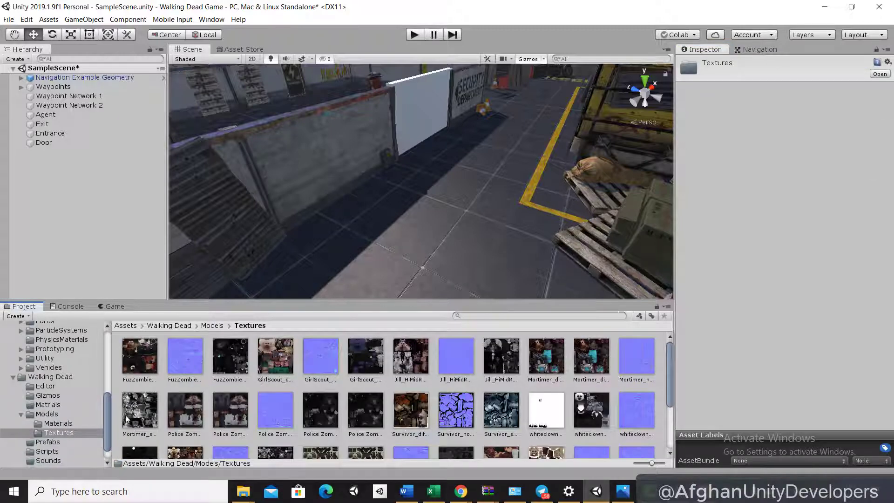
click(82, 423)
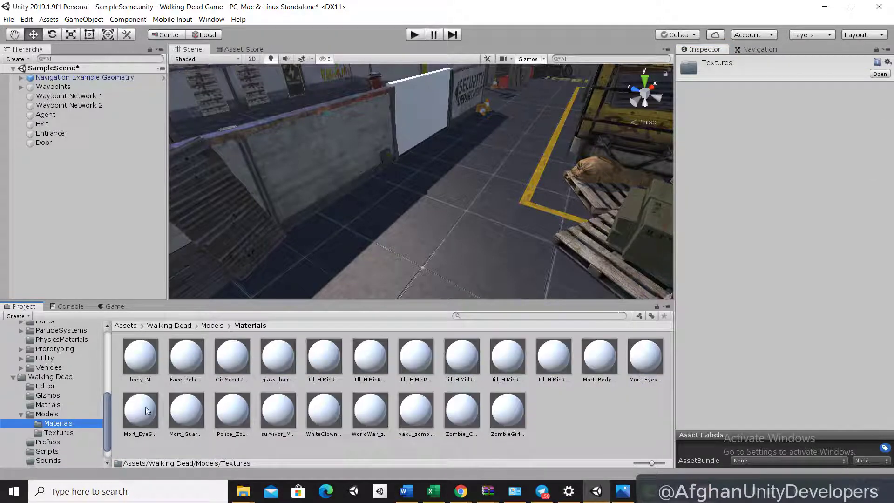
click(63, 406)
click(60, 413)
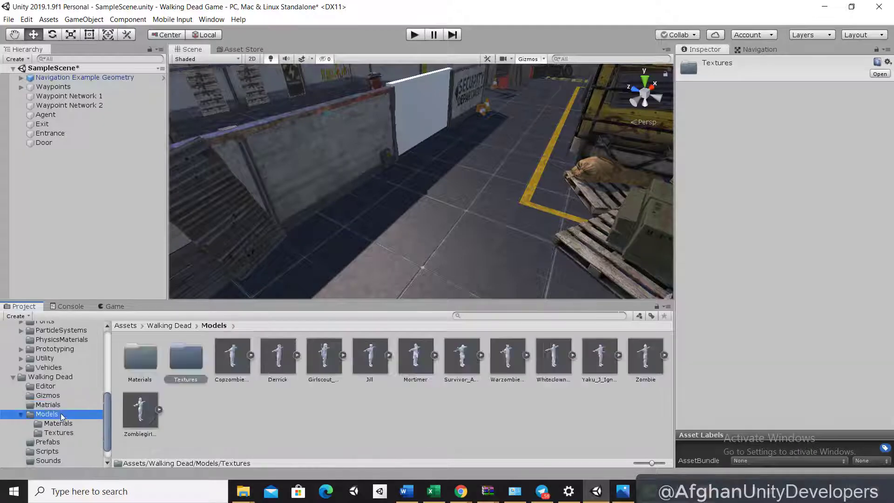
- Place and frame Copzombie in the scene, delete it, then show the Walking Dead folder
click(236, 362)
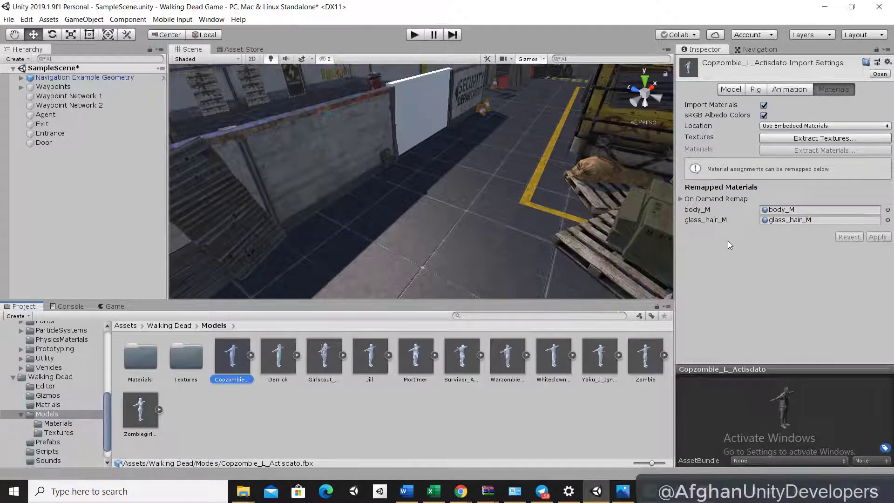
drag(241, 362, 120, 238)
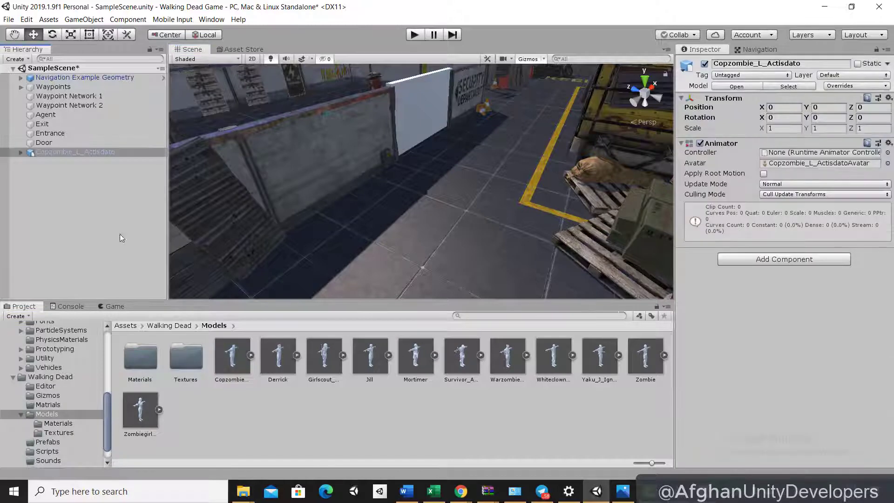
double_click(82, 153)
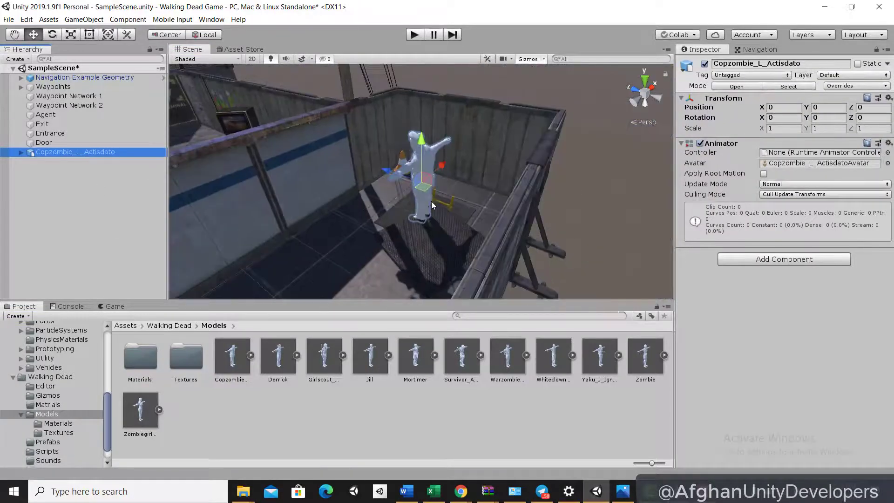
right_click(86, 155)
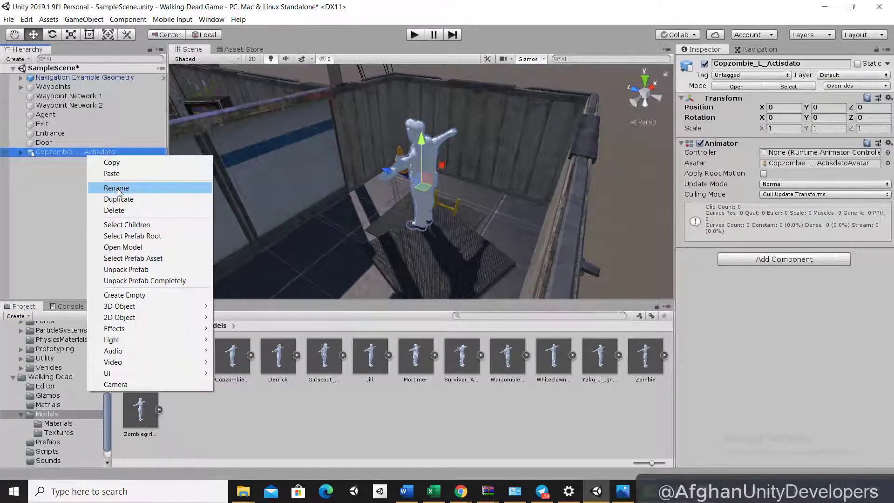
click(108, 208)
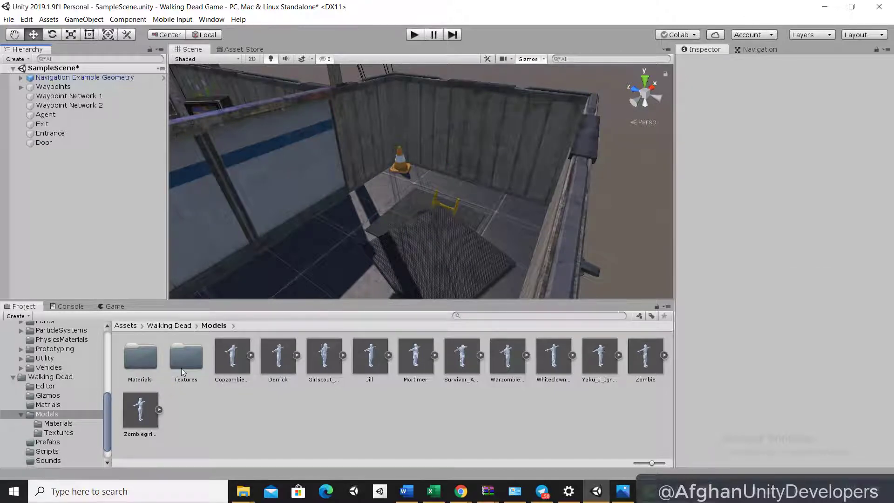
click(61, 377)
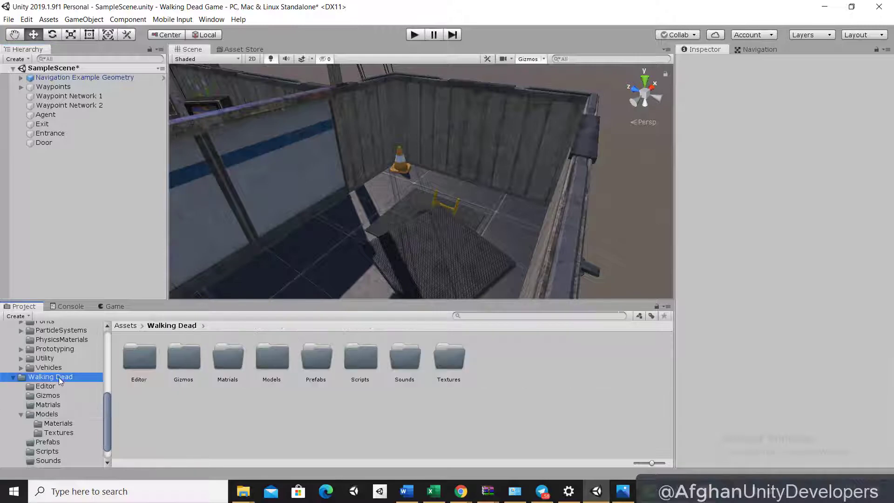
- Create an empty 'Animations' folder in Walking Dead, then switch to the File Explorer window
right_click(207, 406)
mouse_move(354, 173)
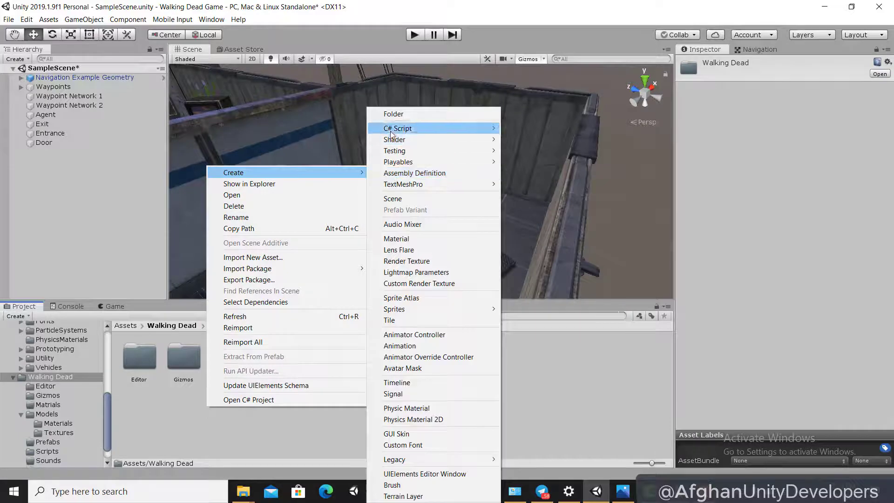
click(387, 117)
text(Ani)
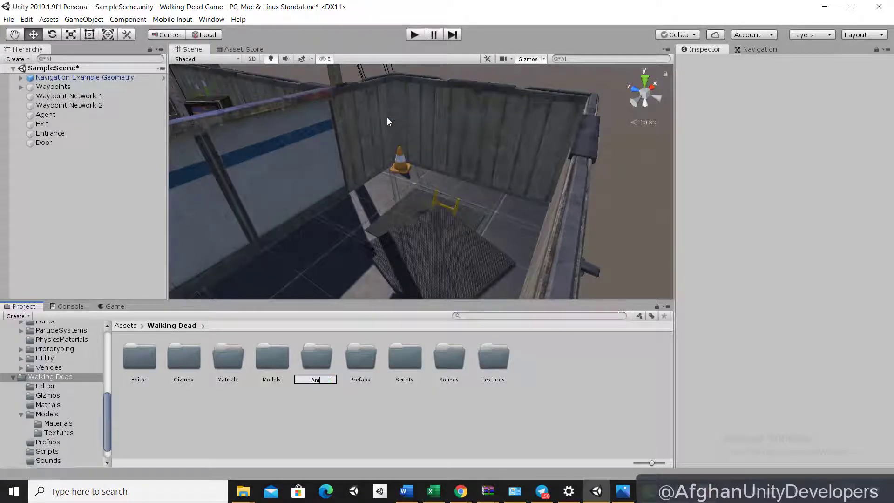
text(mations)
key(Return)
key(Return)
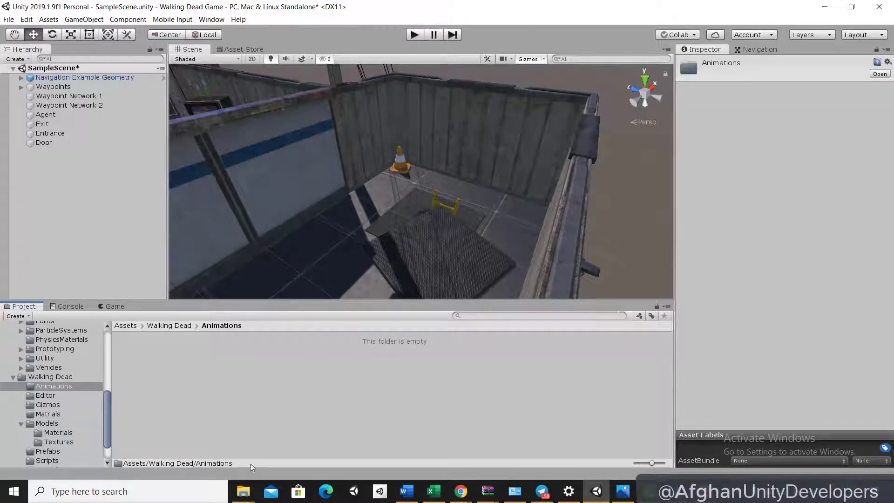
mouse_move(243, 491)
click(290, 428)
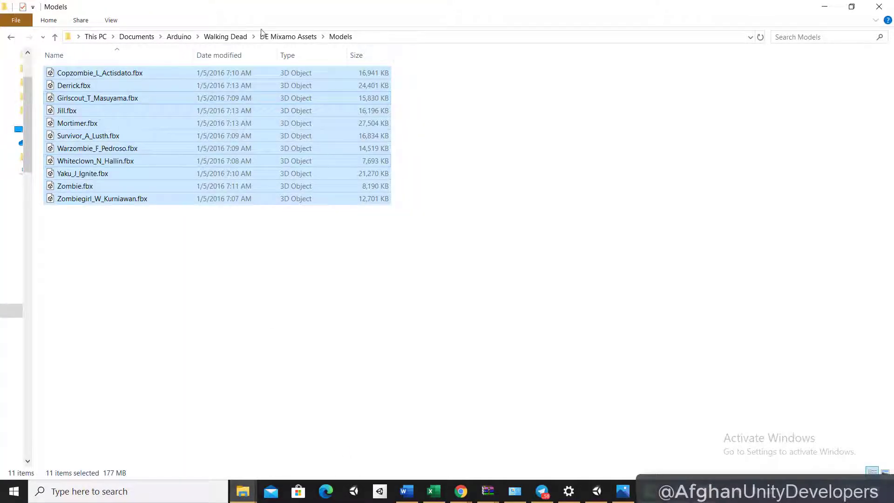
- Drag all 30 Jill FBX files from DE Mixamo Assets/Animation into Unity's Animations folder
click(284, 36)
click(79, 75)
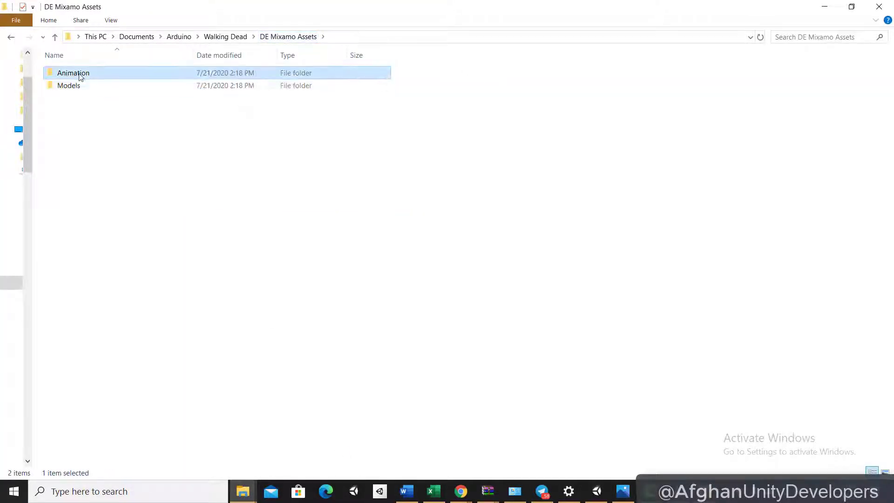
double_click(80, 75)
key(ctrl+a)
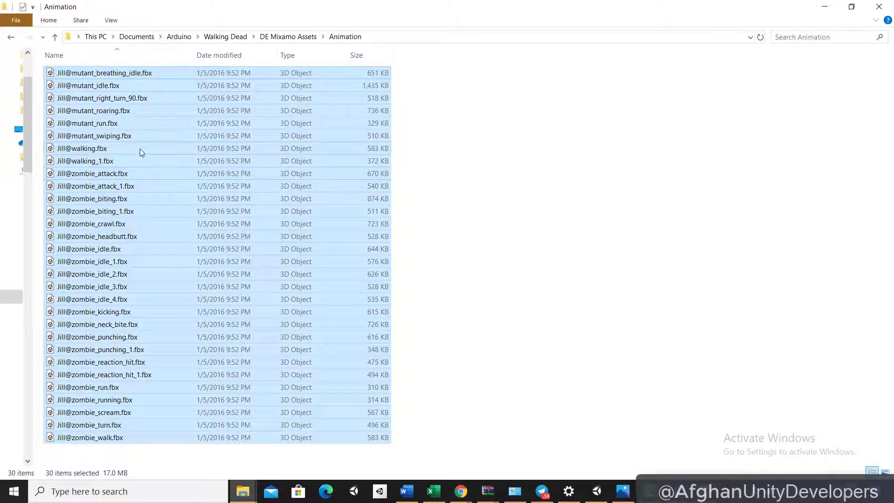
mouse_move(100, 148)
mouse_down()
mouse_move(602, 500)
mouse_move(446, 411)
mouse_up()
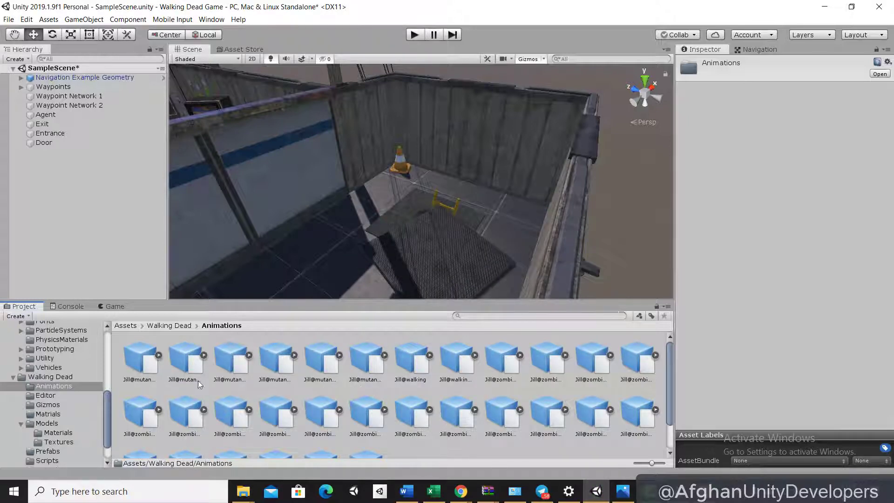
- Inspect the imported Jill@mutant_roaring animation clip
click(279, 378)
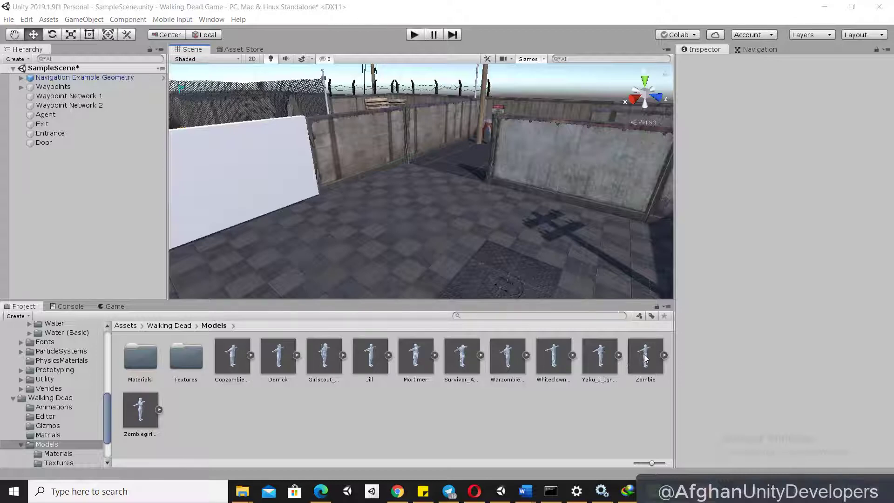
- Drag the Zombie model into the scene and centre it in the view
mouse_move(646, 358)
mouse_down()
mouse_move(490, 227)
mouse_move(457, 222)
mouse_up()
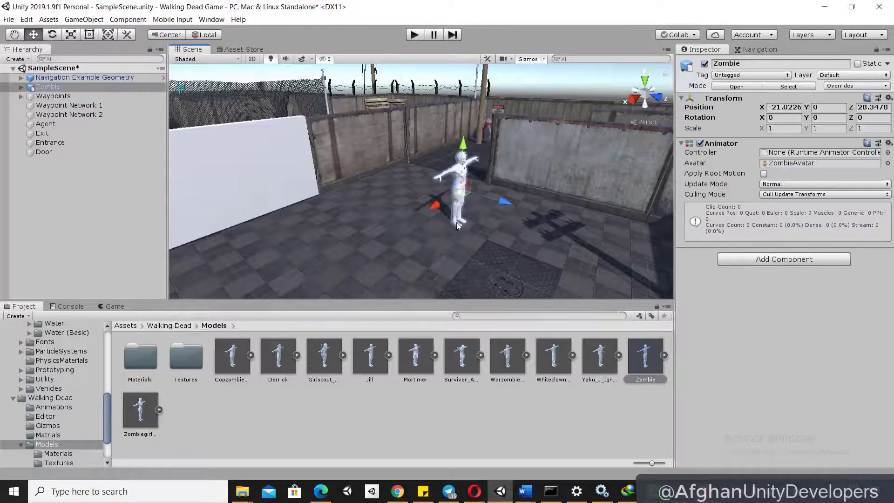
mouse_move(551, 217)
right_down()
mouse_move(428, 217)
mouse_move(361, 202)
right_up()
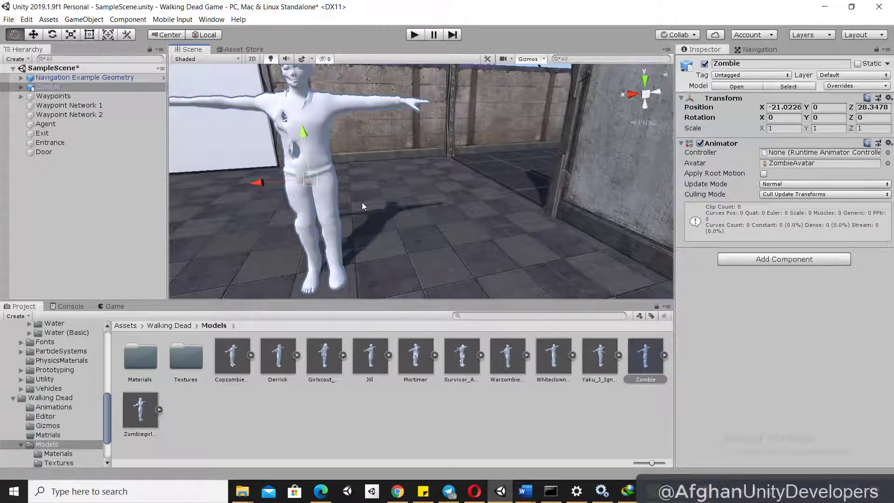
key(alt+shift)
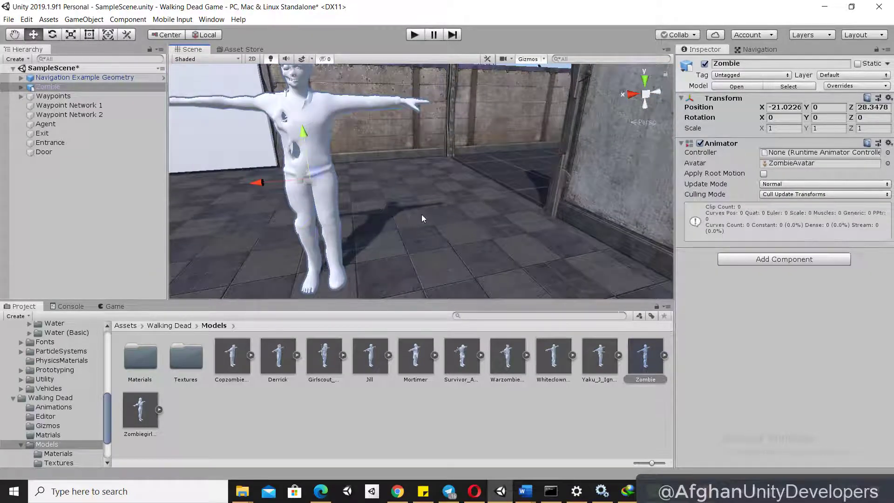
middle_drag(416, 216, 481, 243)
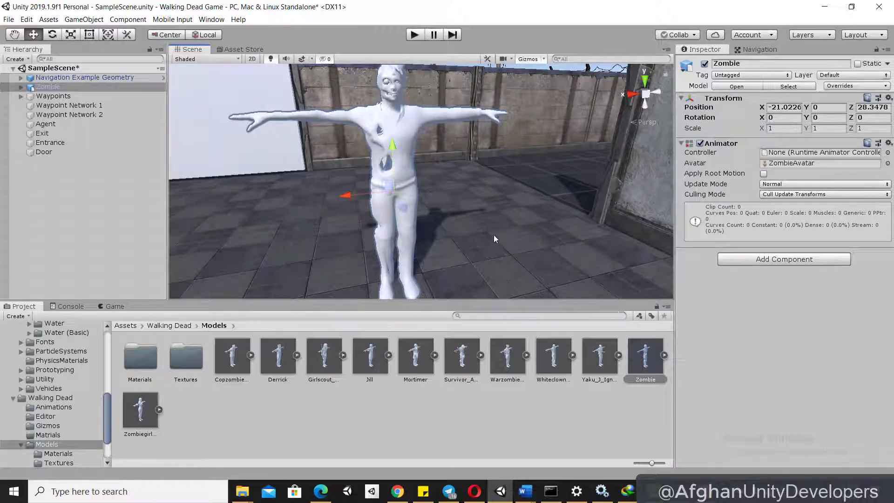
- Select the Zombie_Geo mesh and open its Zombie_COL material from Models/Materials
click(21, 87)
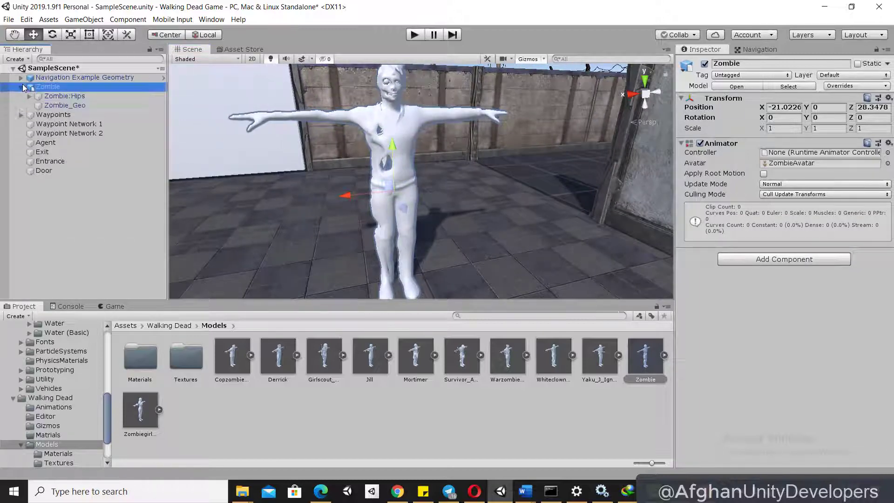
click(64, 105)
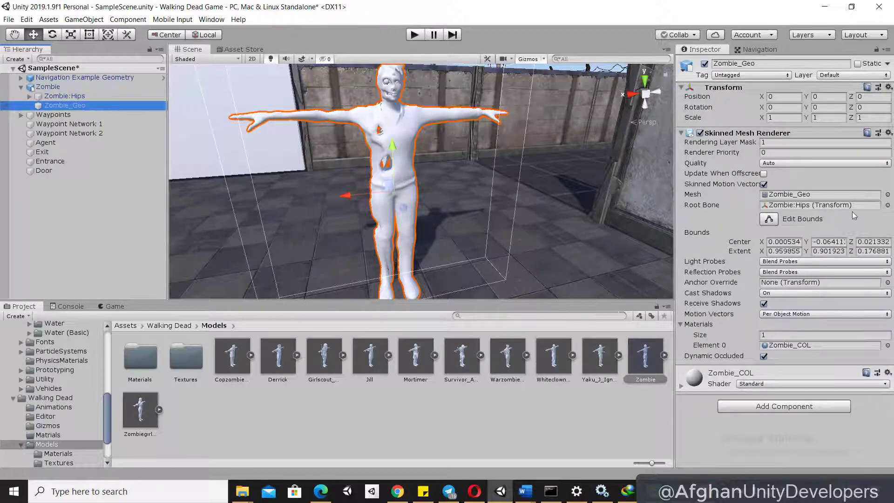
click(794, 347)
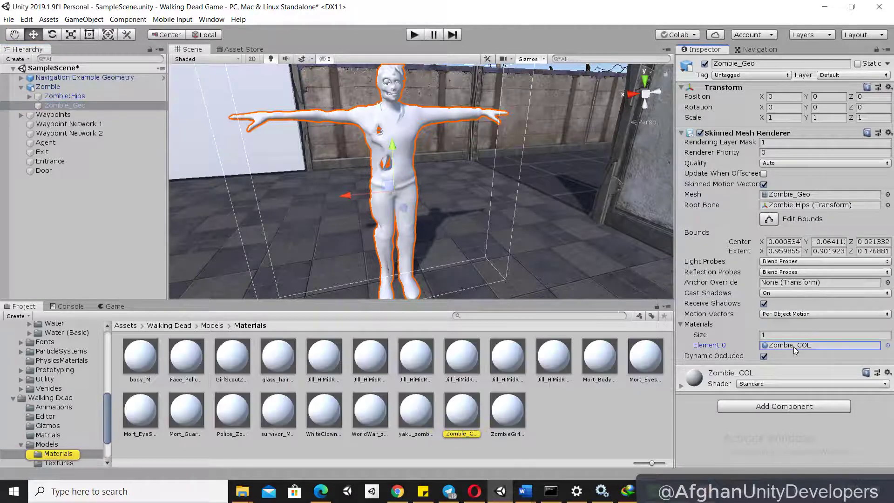
click(465, 414)
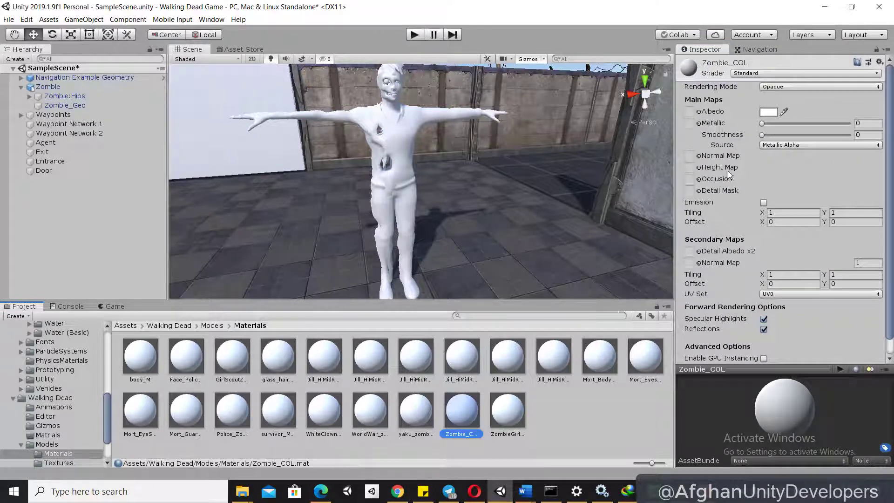
- Open Models/Textures and scroll to the Zombie diffuse, normal and specular textures
scroll(94, 440, down, 3)
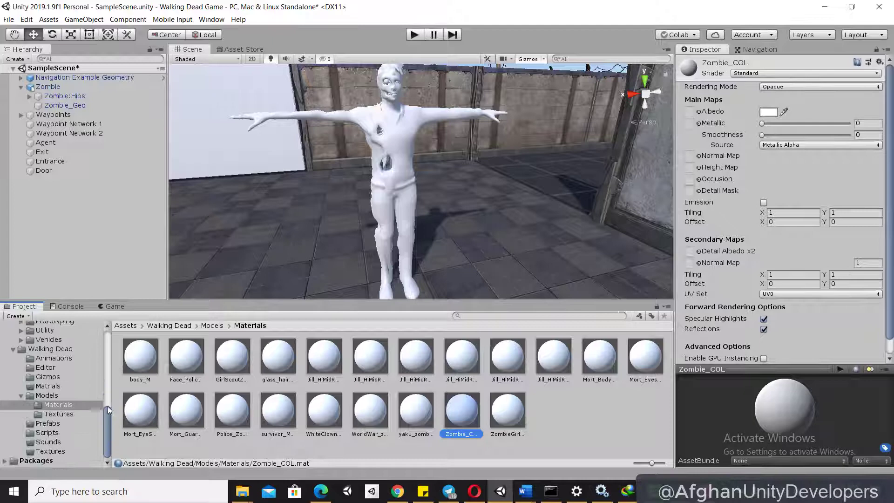
click(67, 414)
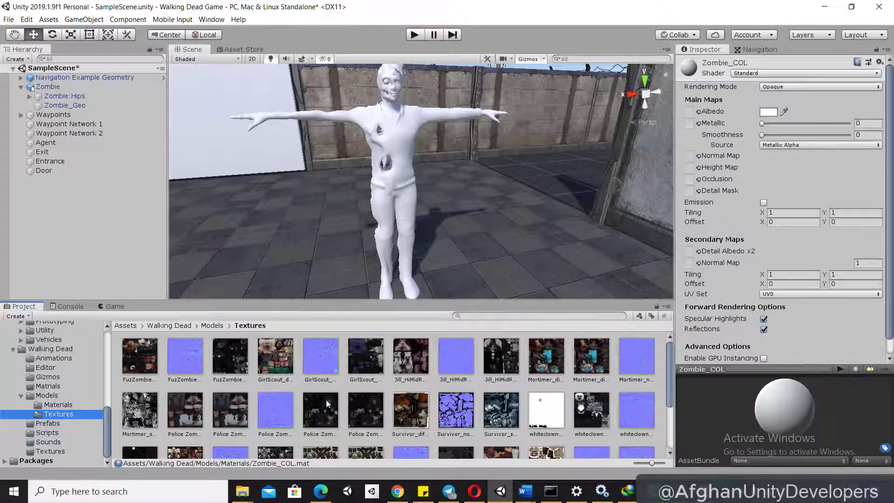
scroll(213, 384, down, 3)
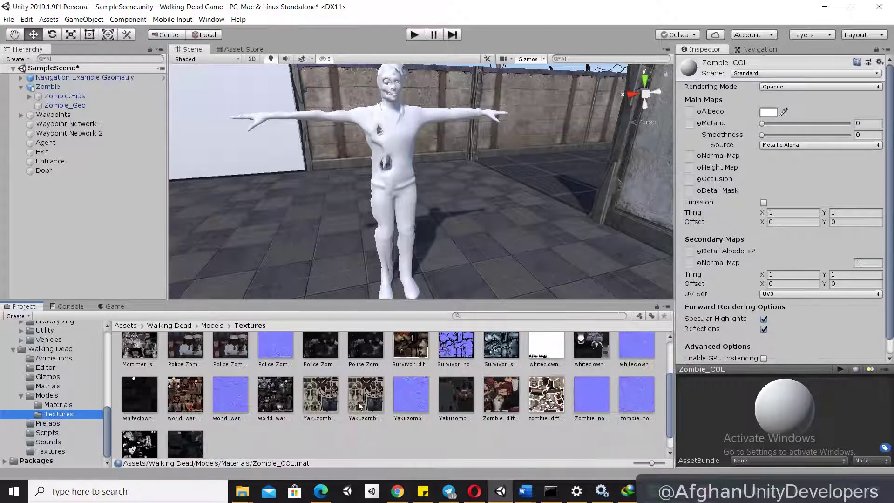
scroll(361, 406, down, 2)
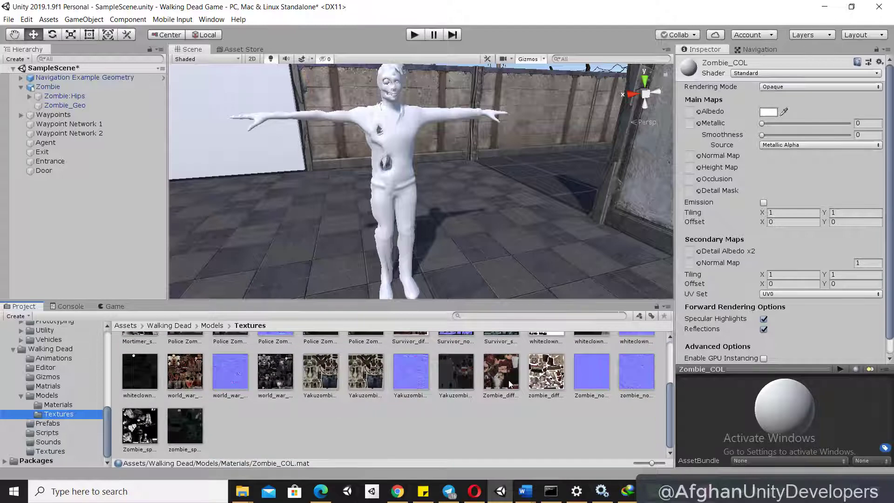
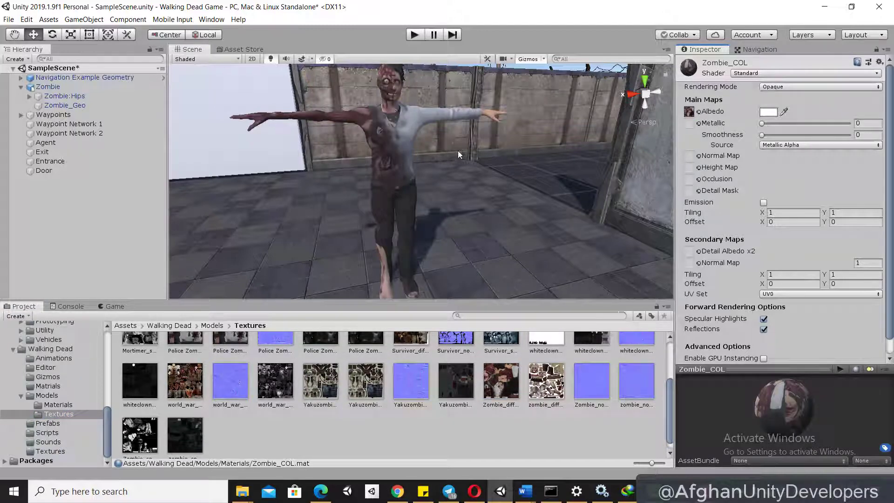
- Ping Zombie_Geo's Element 0 material and open Zombie_COL from the Materials folder
right_drag(459, 154, 536, 196)
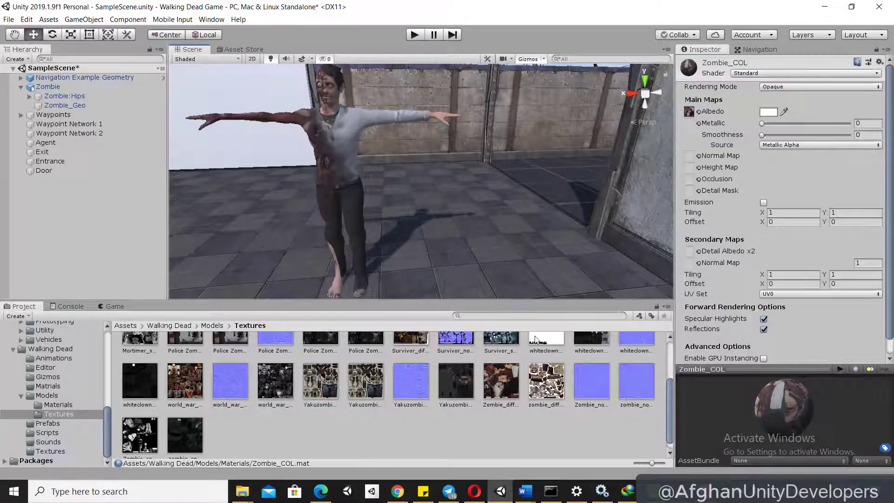
click(518, 390)
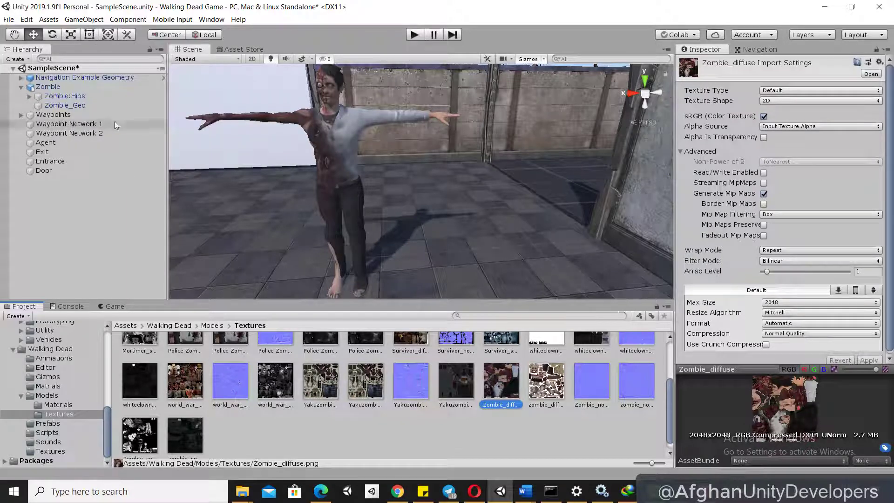
click(118, 107)
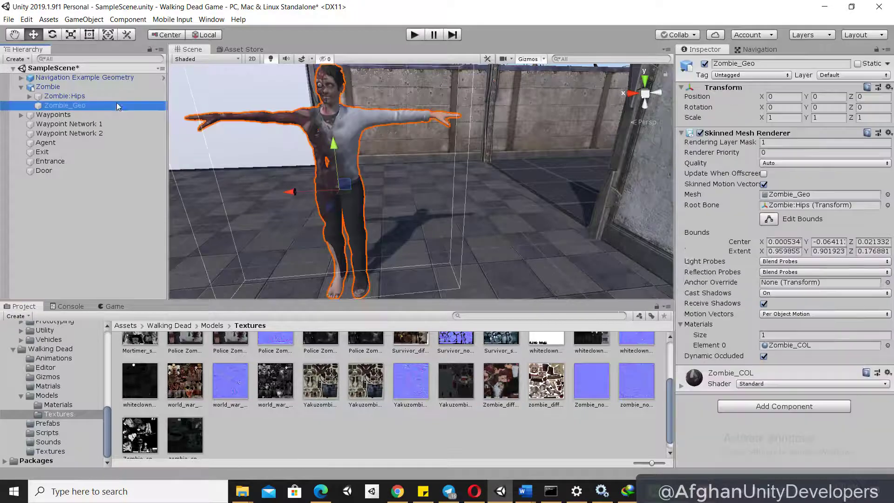
click(813, 346)
double_click(812, 346)
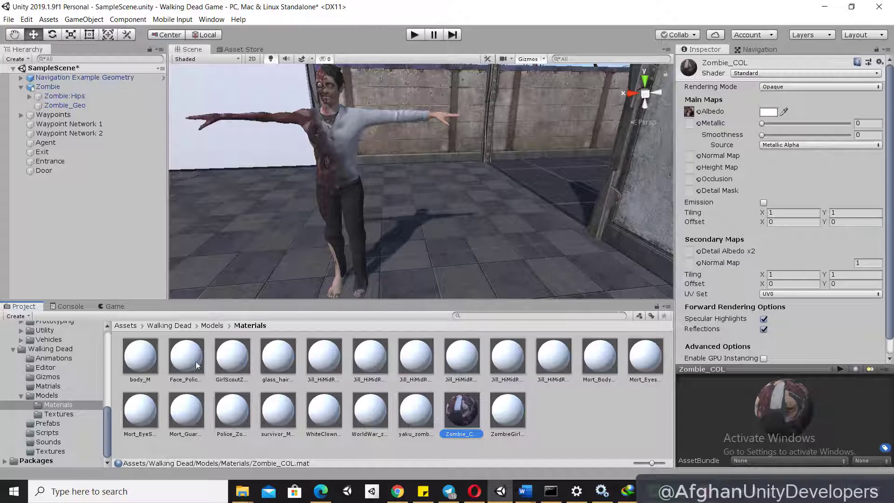
- Compare the Zombie_normal and zombie_normal 1 textures in Models > Textures
click(58, 415)
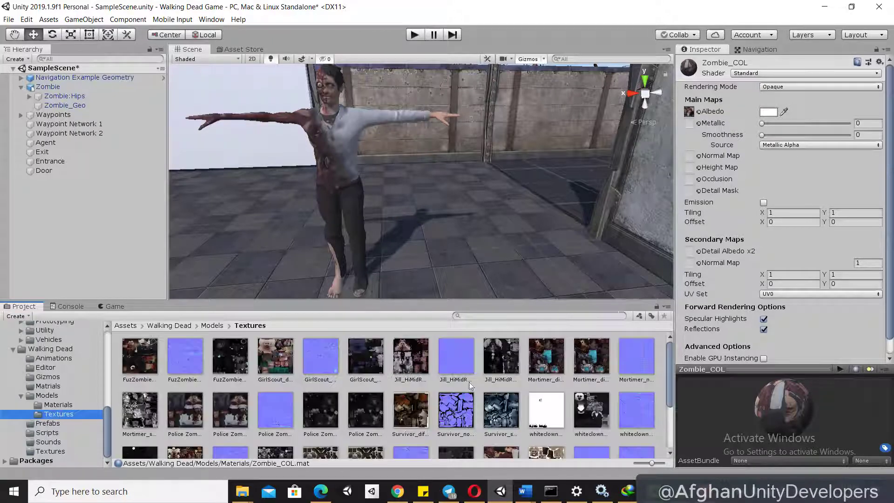
scroll(469, 382, down, 4)
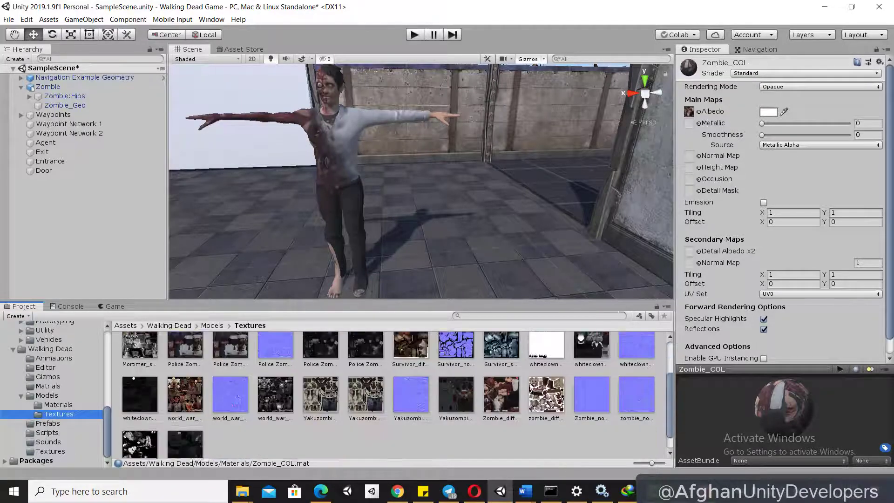
click(606, 382)
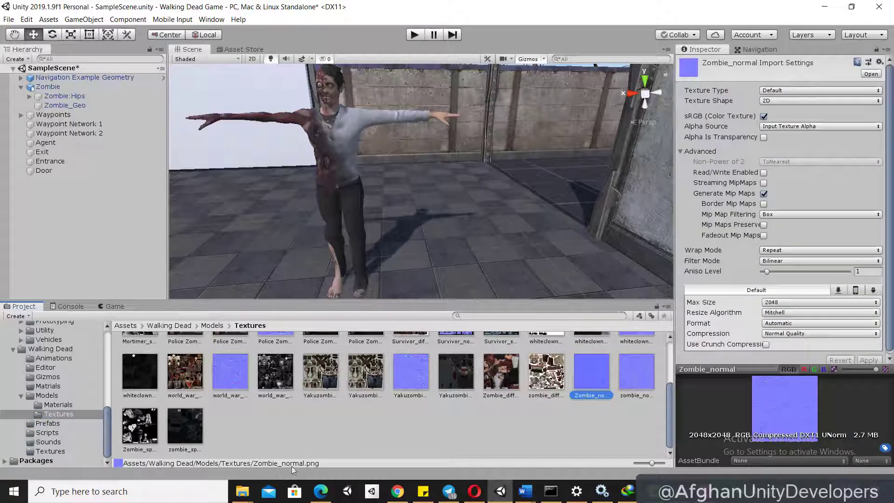
click(652, 373)
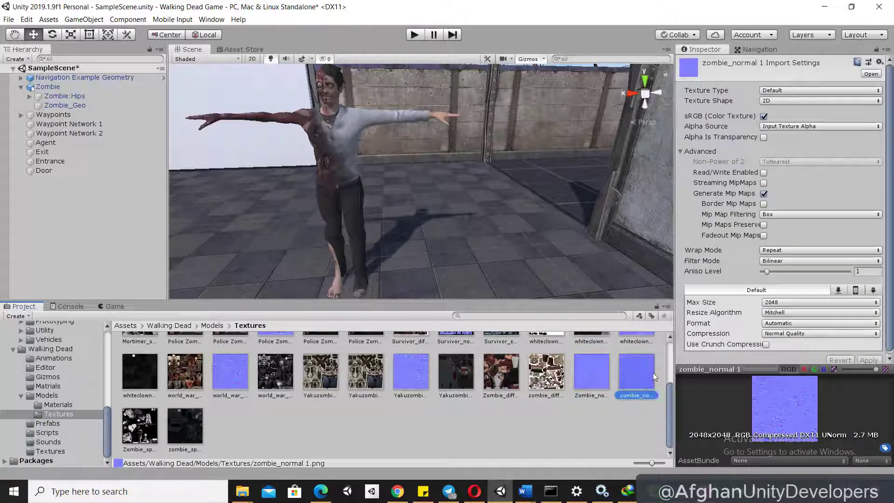
click(602, 387)
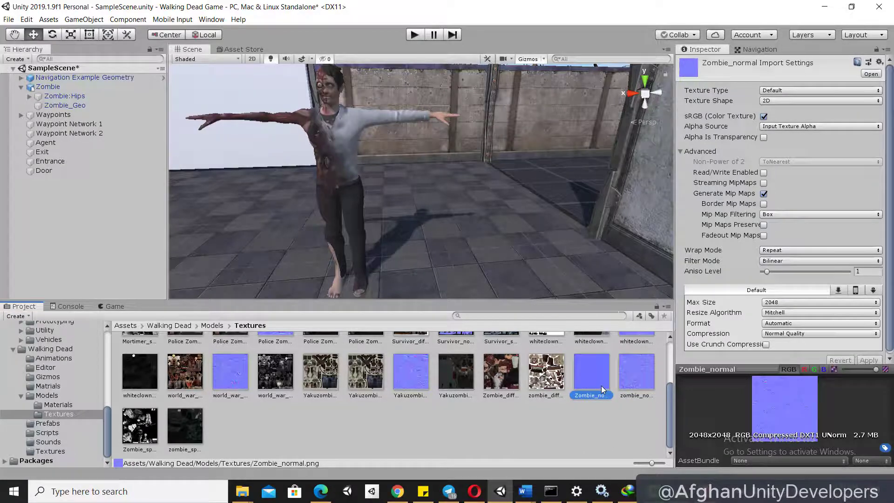
- Reselect Zombie_COL through Zombie_Geo's material and bring back the Textures folder
click(325, 140)
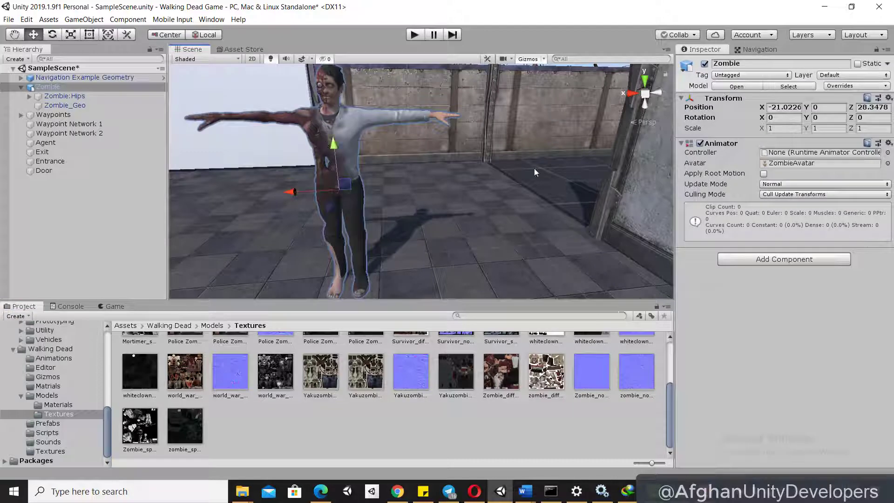
click(80, 106)
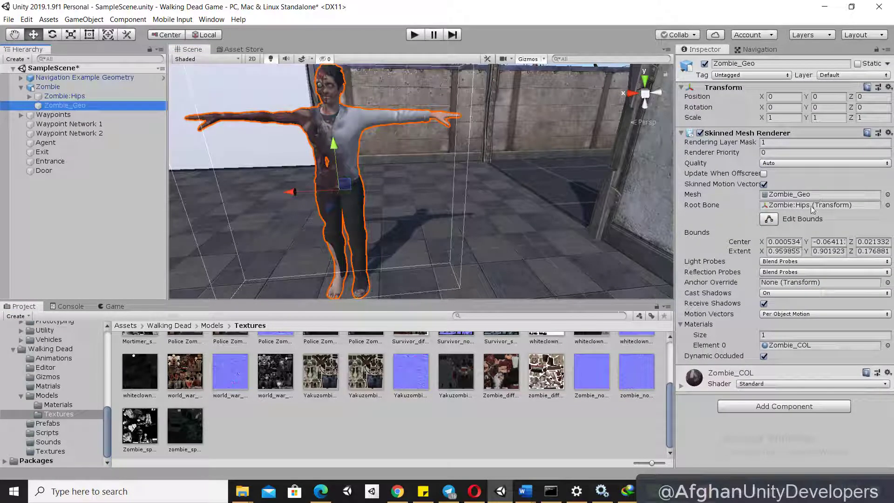
click(787, 345)
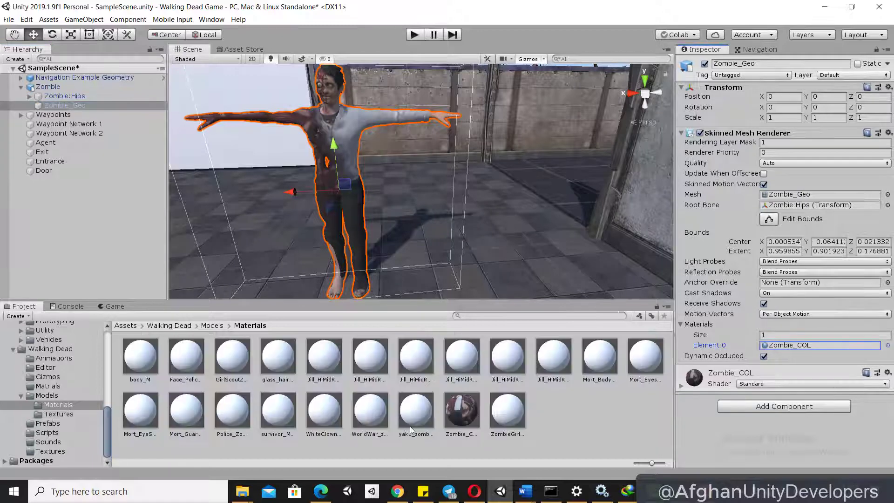
click(459, 409)
click(43, 416)
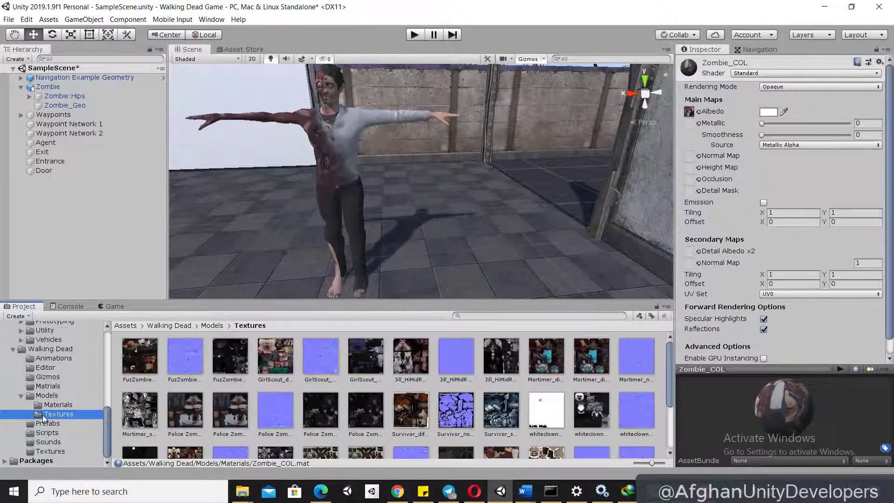
scroll(424, 385, down, 3)
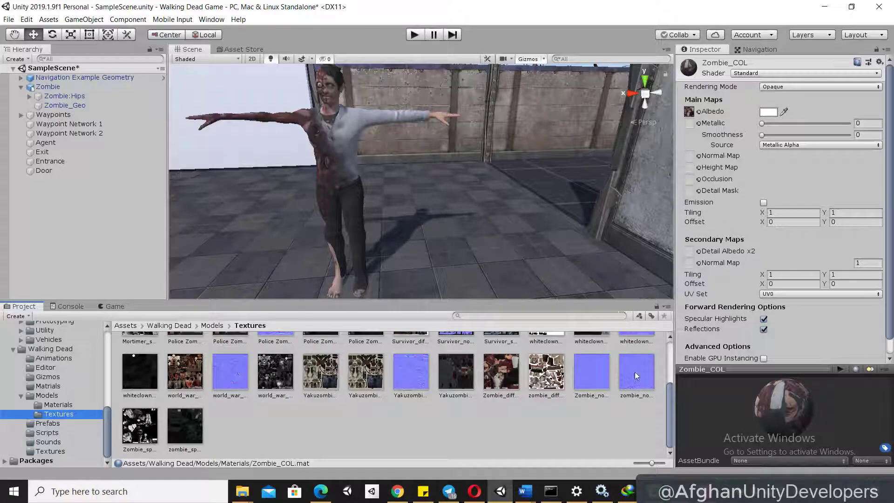
- Assign Zombie_normal to Zombie_COL's Normal Map slot and apply Fix Now
drag(599, 370, 689, 158)
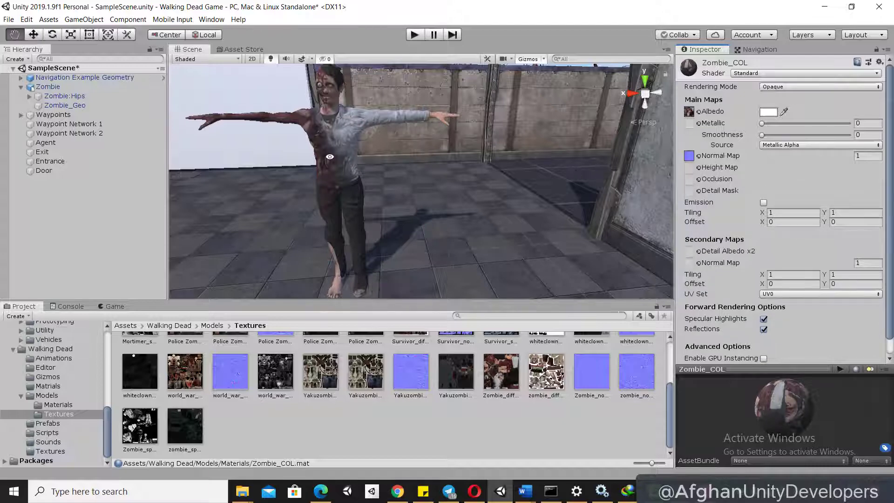
scroll(330, 157, up, 3)
scroll(323, 183, up, 2)
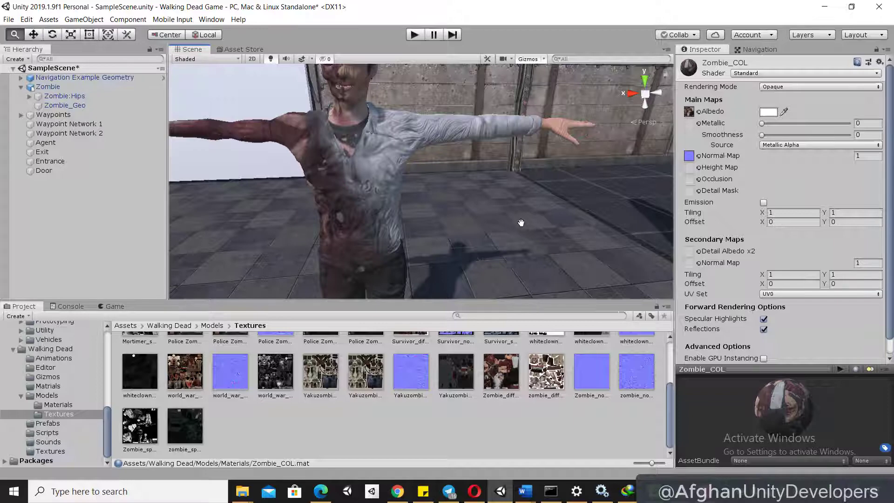
right_drag(290, 133, 336, 135)
drag(599, 361, 692, 159)
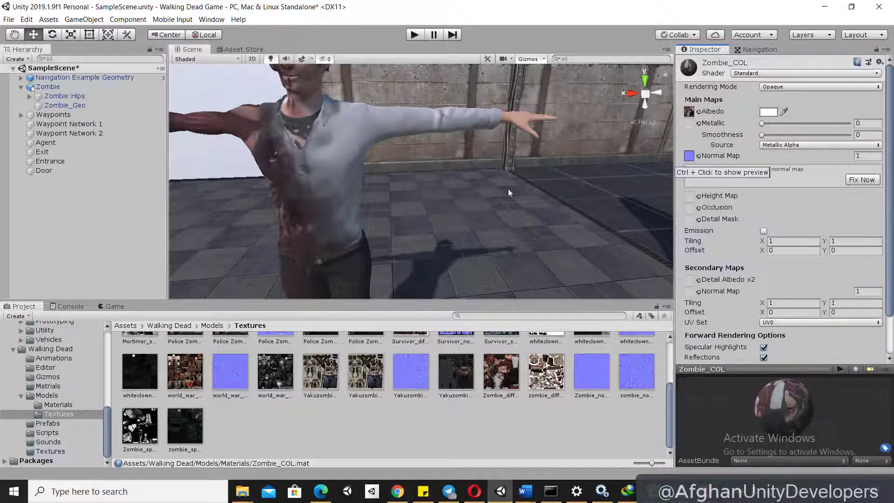
scroll(398, 201, down, 3)
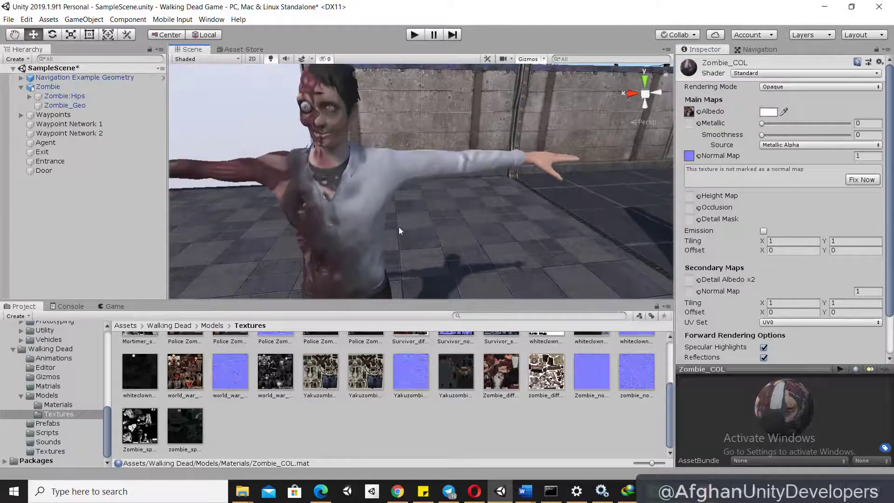
scroll(526, 262, down, 3)
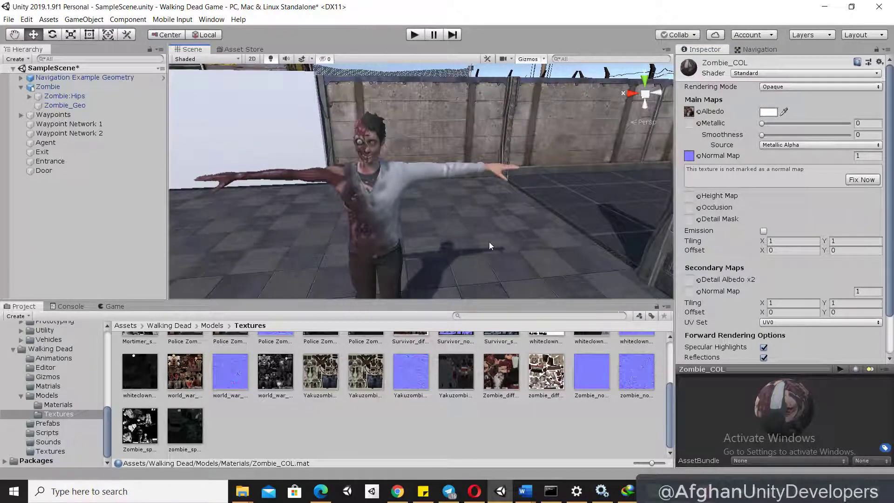
click(859, 179)
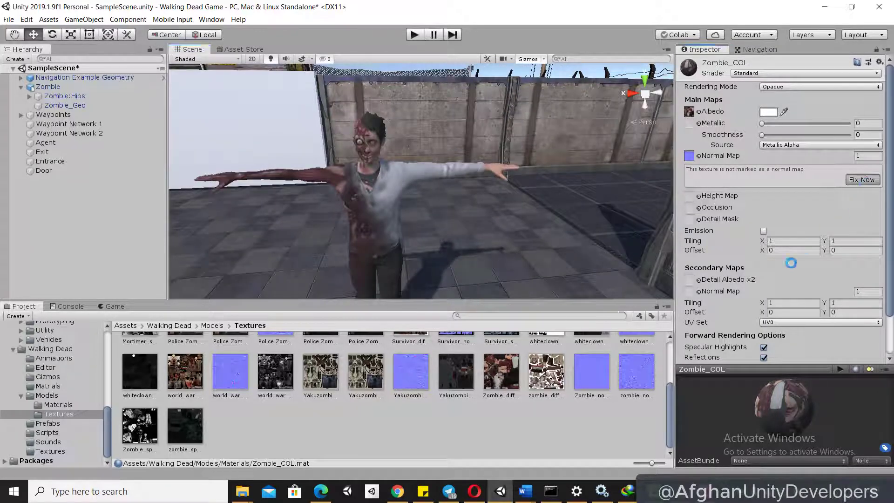
middle_drag(485, 264, 488, 234)
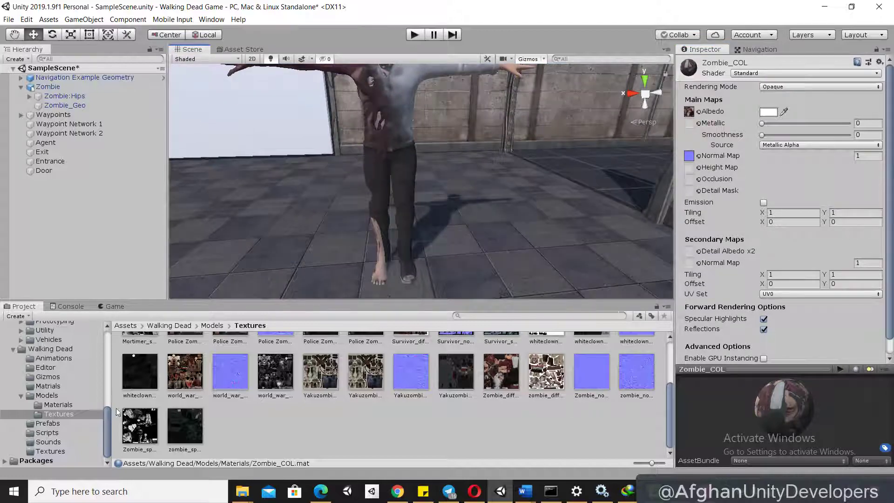
- Open the Models folder and review the Zombie prefab's overrides
click(48, 386)
click(59, 395)
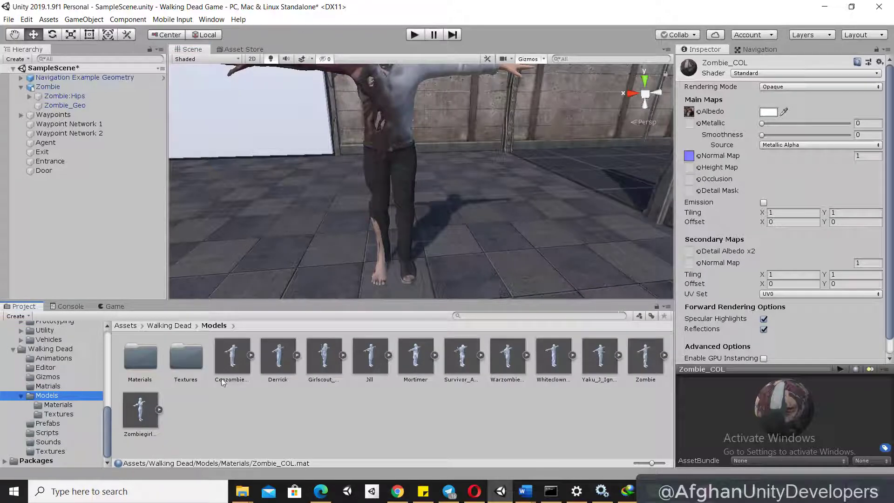
click(69, 85)
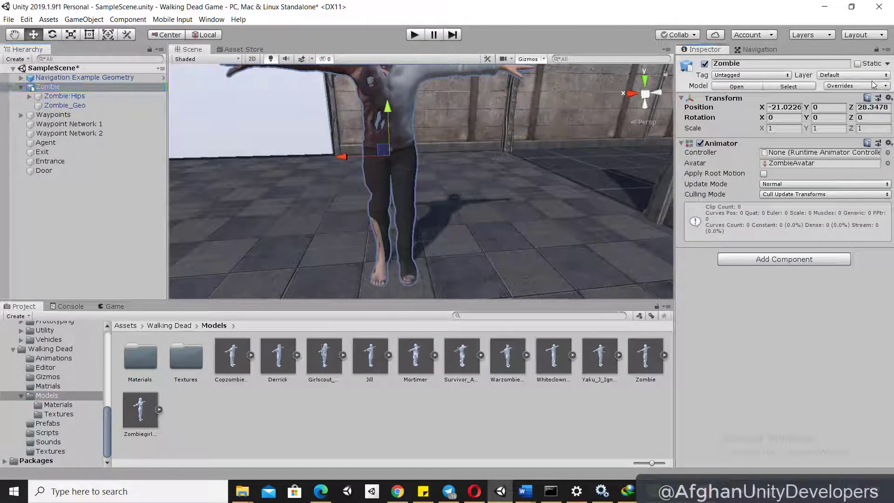
click(882, 87)
click(842, 86)
click(843, 86)
click(840, 327)
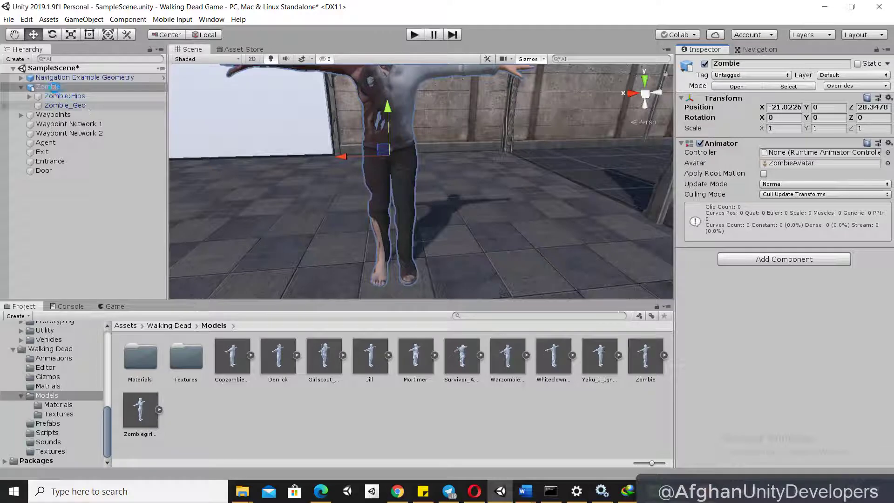
- Save SampleScene with Ctrl+S and delete the Zombie object from the Hierarchy
key(ctrl+s)
right_click(55, 89)
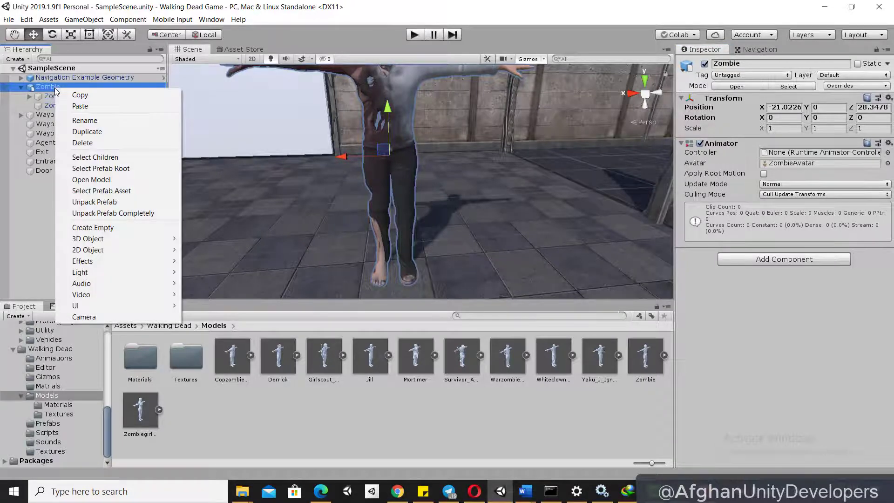
click(82, 143)
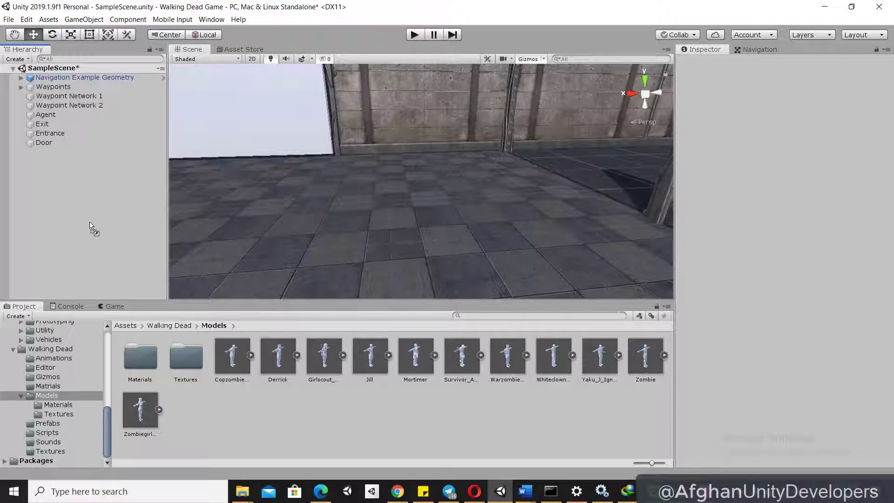
- Add the Zombie model to the Hierarchy, frame it, then delete it again
drag(629, 366, 114, 241)
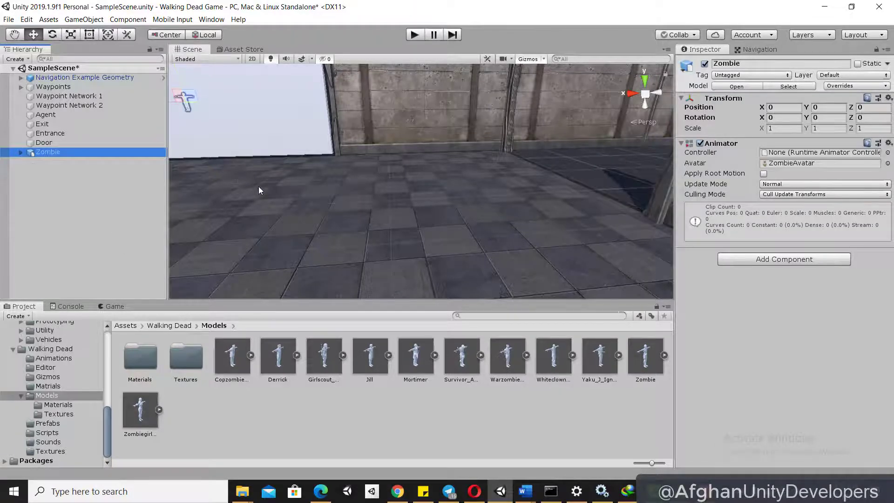
key(f)
scroll(382, 207, up, 5)
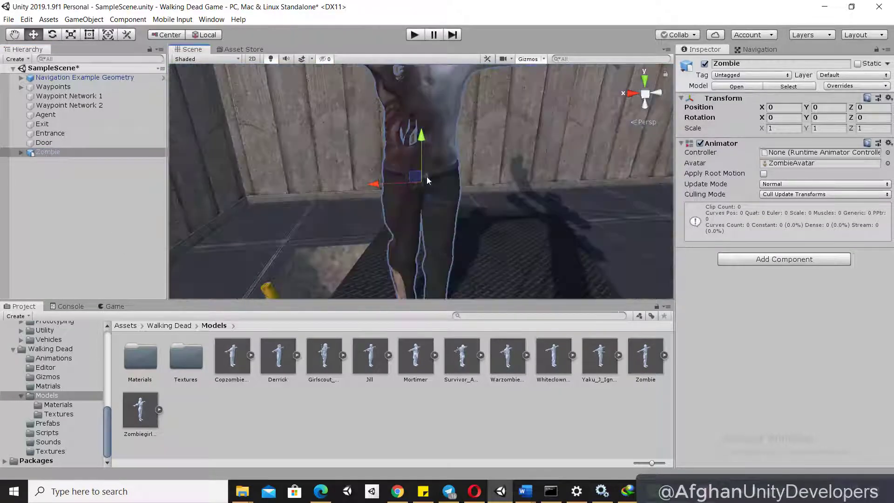
scroll(462, 168, down, 2)
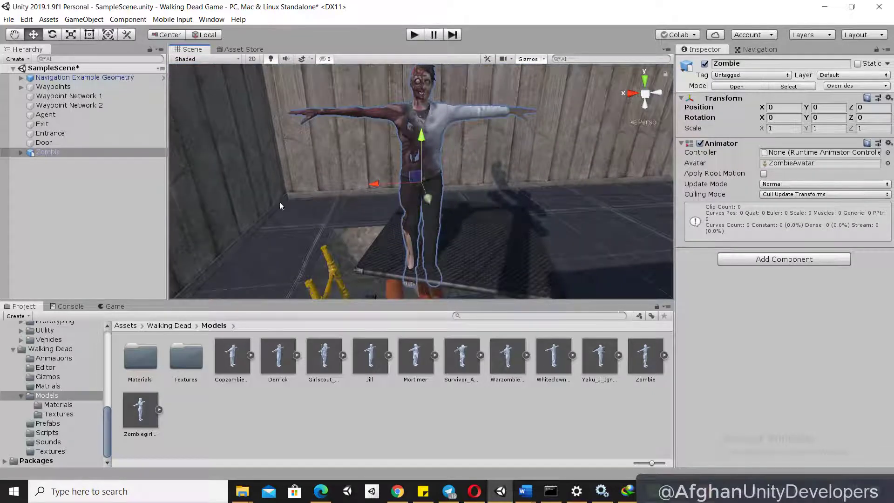
right_click(52, 153)
click(82, 204)
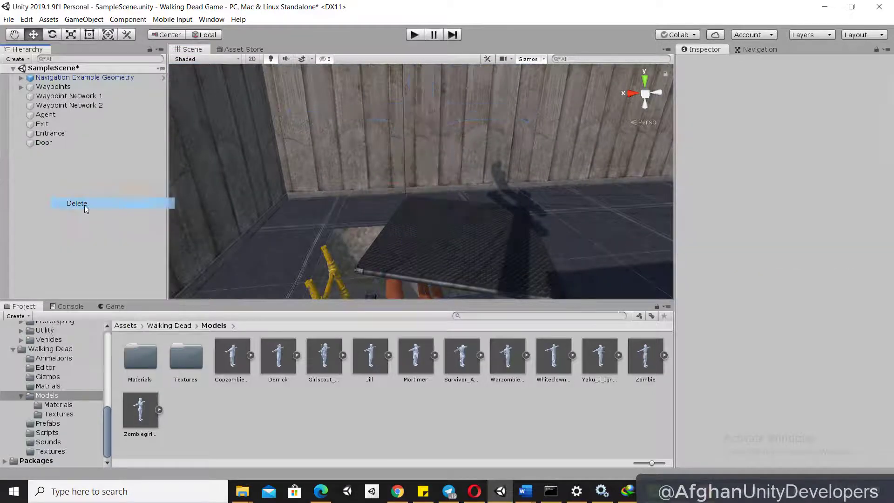
- Place the Copzombie model in the scene and expand Copzombie_L_Actisdato to show its parts
drag(236, 366, 87, 246)
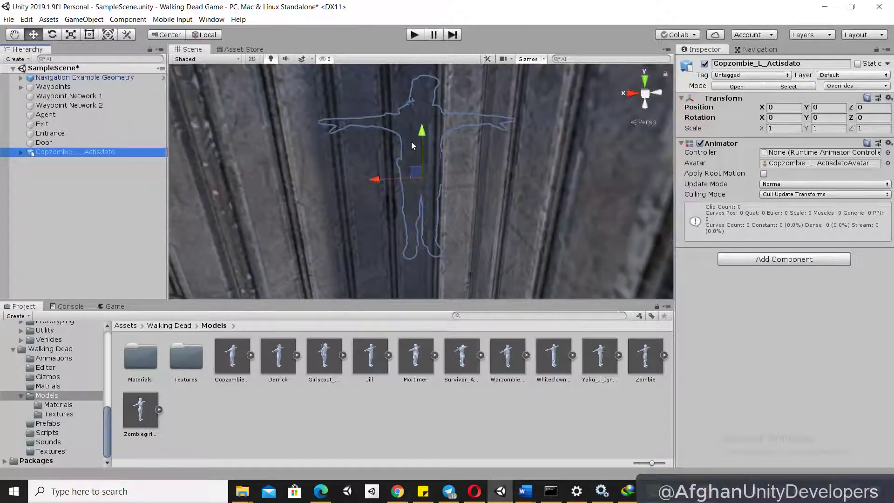
scroll(412, 142, up, 3)
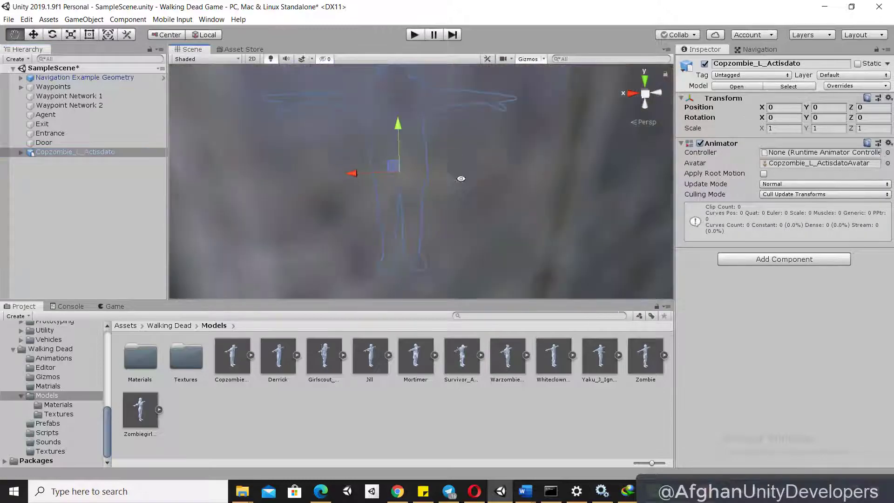
scroll(477, 175, down, 3)
mouse_move(365, 144)
alt+mouse_down()
mouse_move(431, 136)
mouse_move(391, 144)
mouse_move(378, 164)
alt+mouse_up()
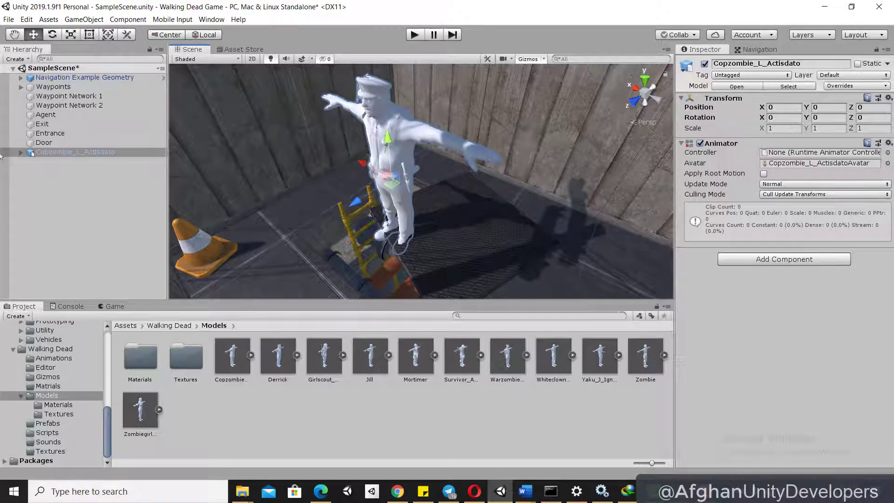
click(20, 152)
click(20, 152)
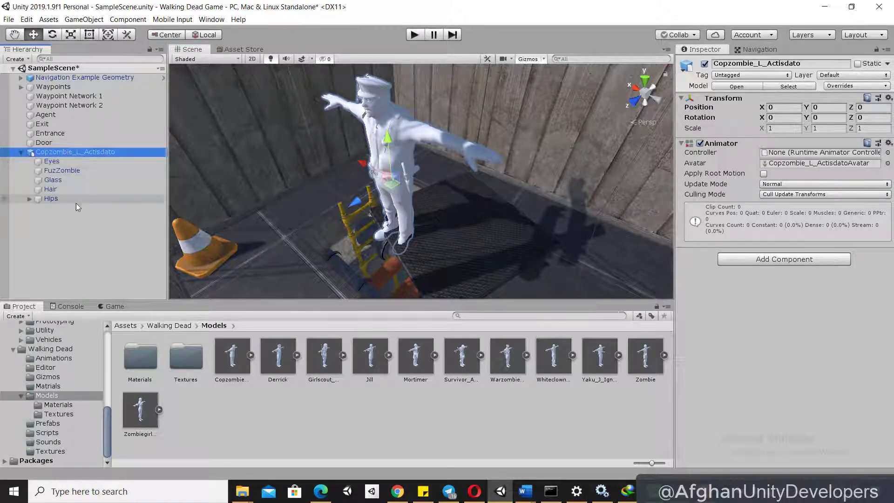
- Select the FuzZombie mesh and open its Element 0 material, body_M, from the Project window
click(62, 164)
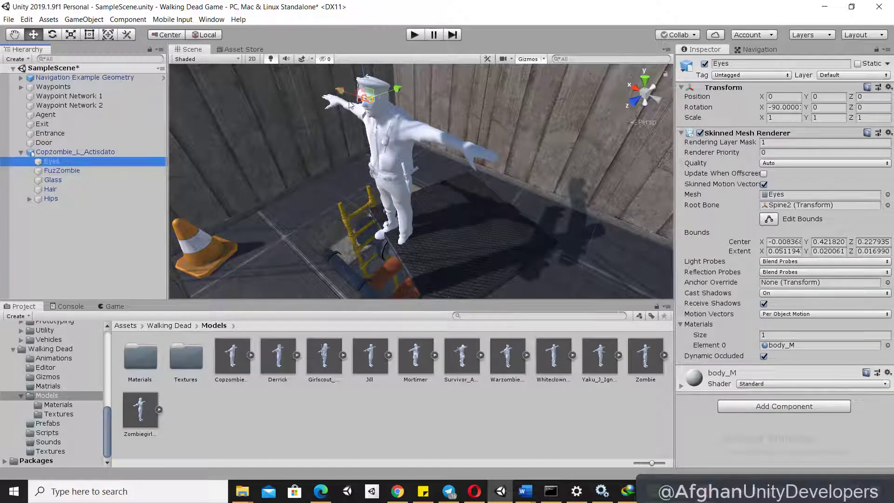
click(74, 174)
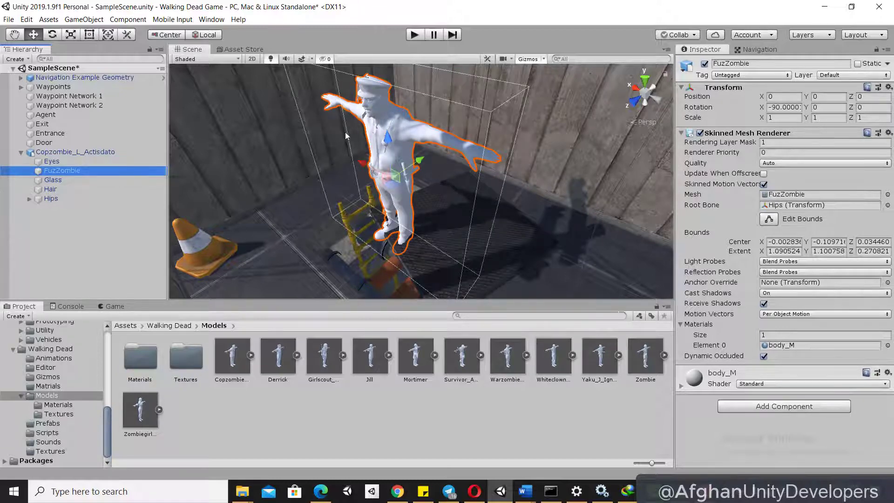
click(778, 348)
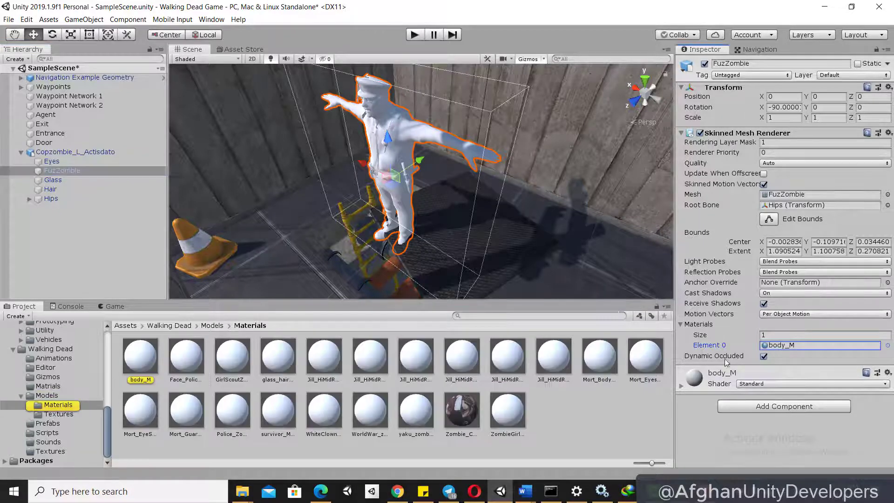
click(134, 369)
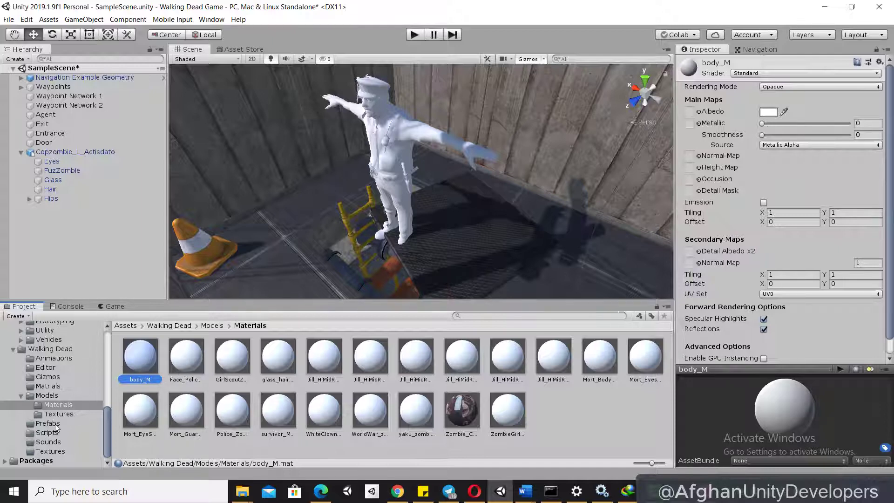
- Drag the FuzZombie diffuse texture from Models > Textures onto body_M's Albedo slot
click(877, 52)
click(65, 414)
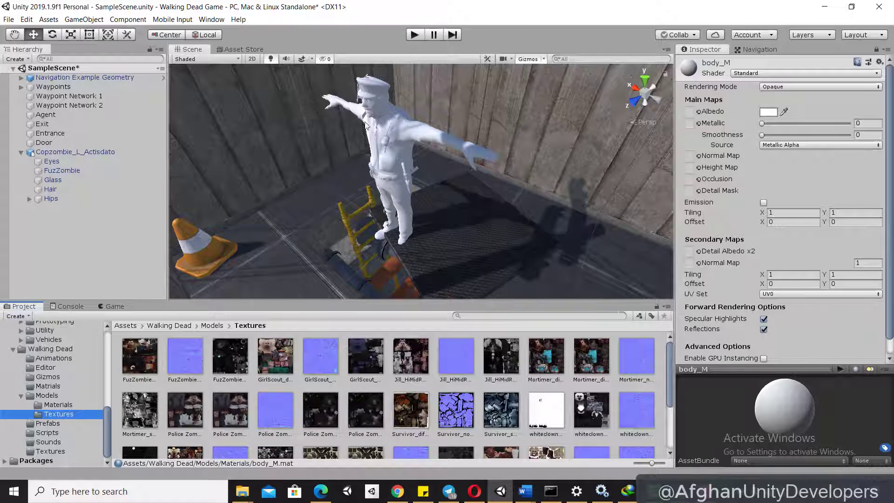
scroll(343, 396, down, 4)
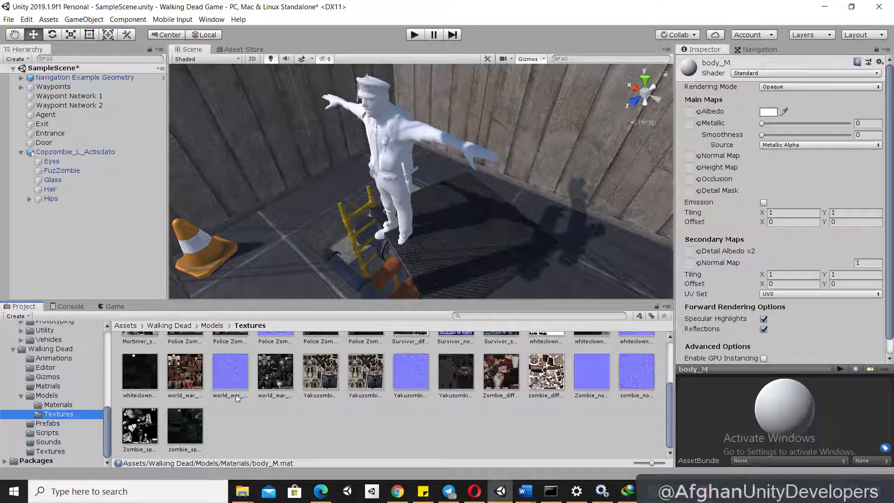
scroll(220, 377, up, 3)
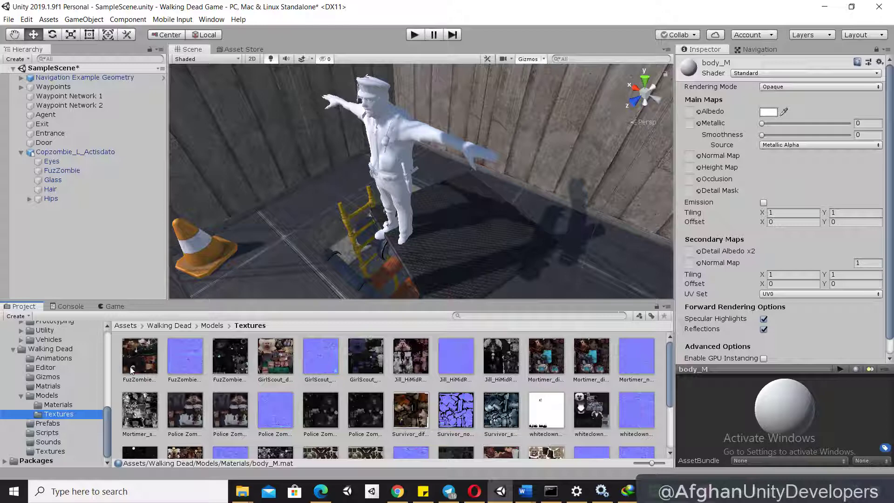
drag(140, 367, 697, 116)
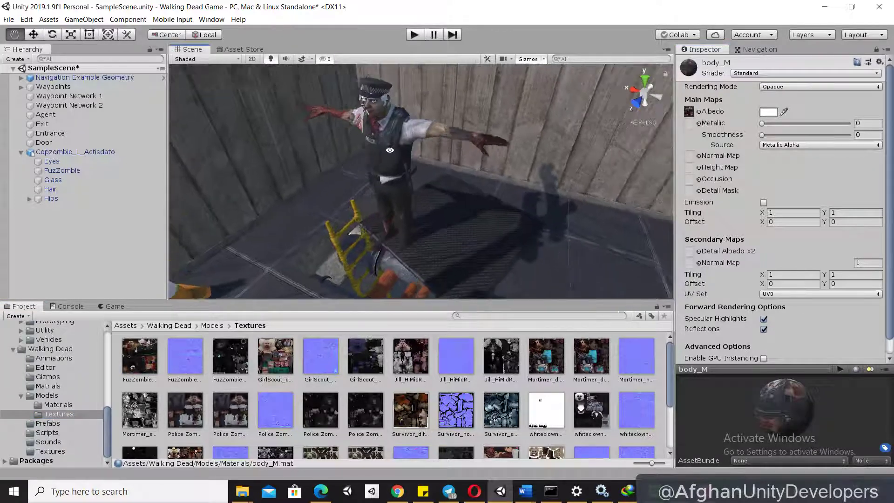
mouse_move(341, 166)
alt+mouse_down()
mouse_move(443, 143)
mouse_move(377, 247)
alt+mouse_up()
scroll(442, 143, up, 3)
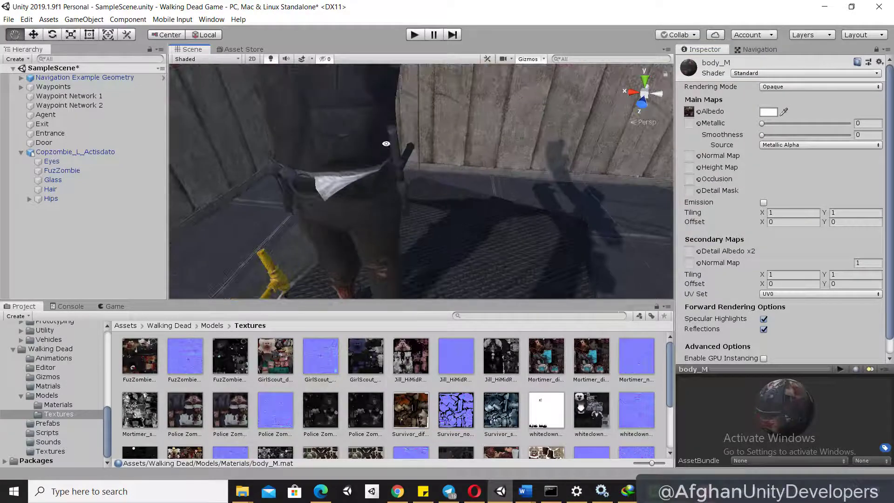
scroll(377, 247, up, 3)
scroll(378, 246, down, 2)
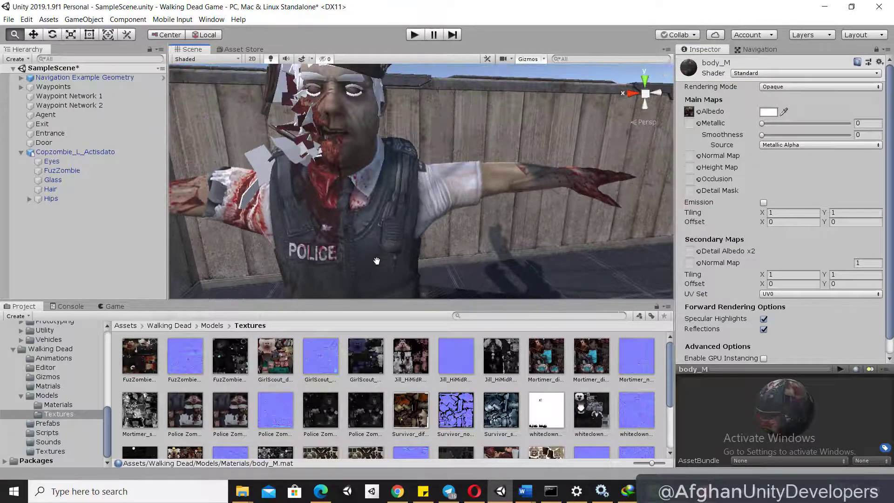
scroll(366, 241, down, 3)
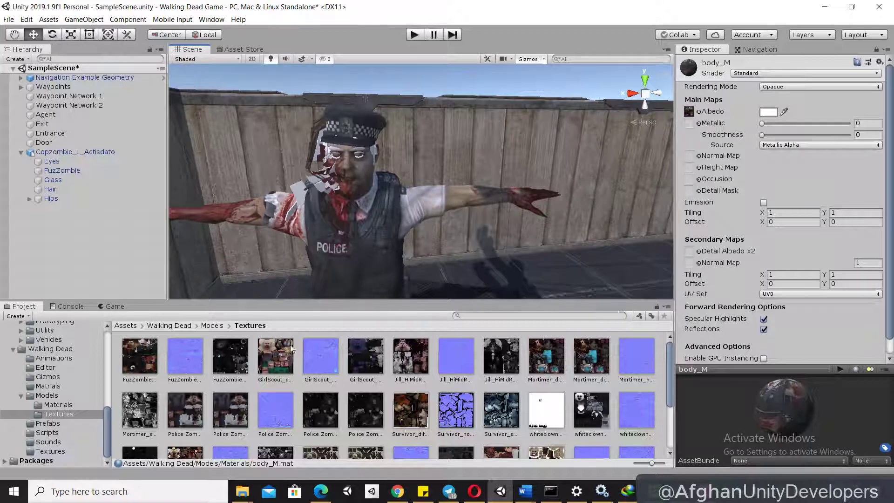
- Assign the FuzZombie normal texture as body_M's Normal Map and apply Fix Now
click(127, 363)
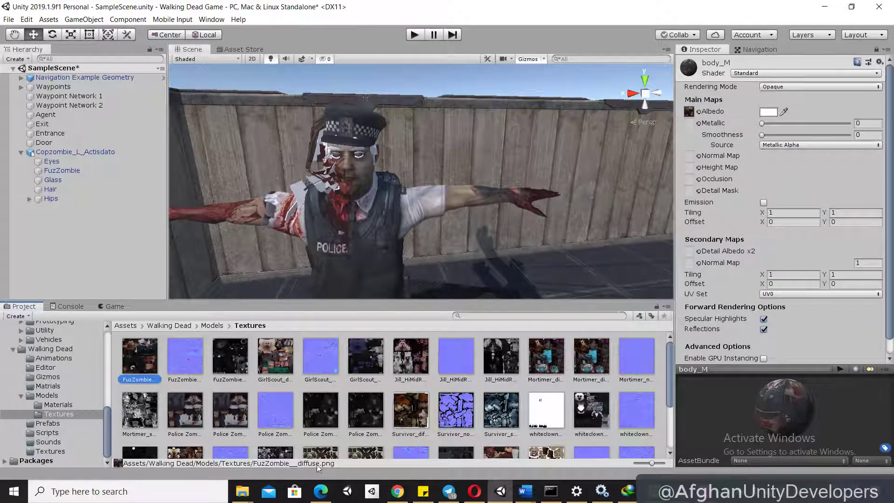
drag(184, 361, 689, 158)
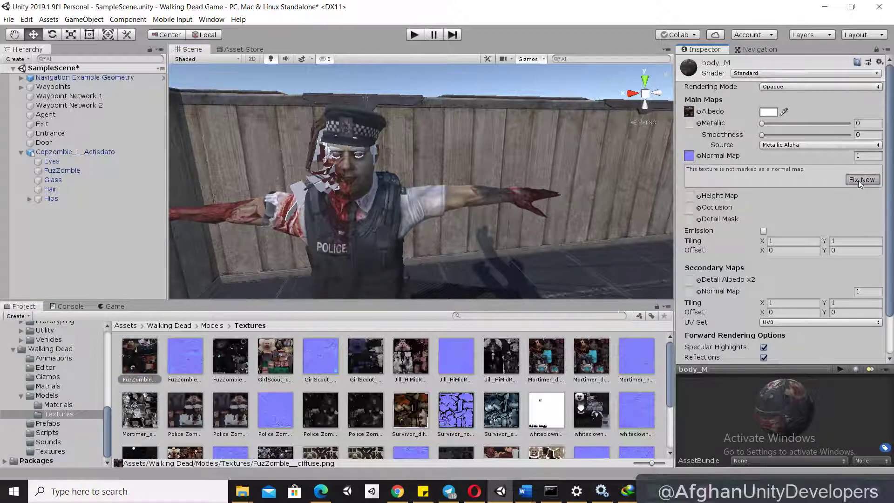
click(859, 180)
- Use the FuzZombie specular texture as the Metallic map and set Smoothness to 0.223
mouse_move(229, 370)
mouse_down()
mouse_move(693, 135)
mouse_move(689, 123)
mouse_up()
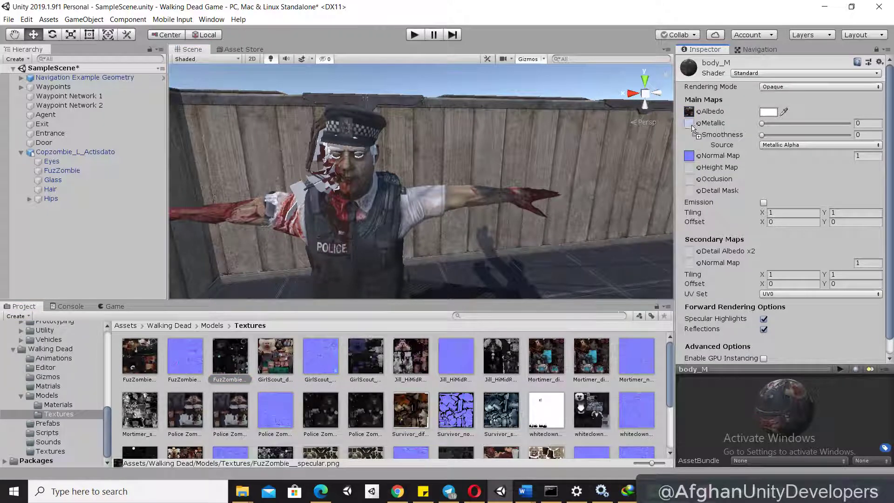
drag(789, 135, 782, 136)
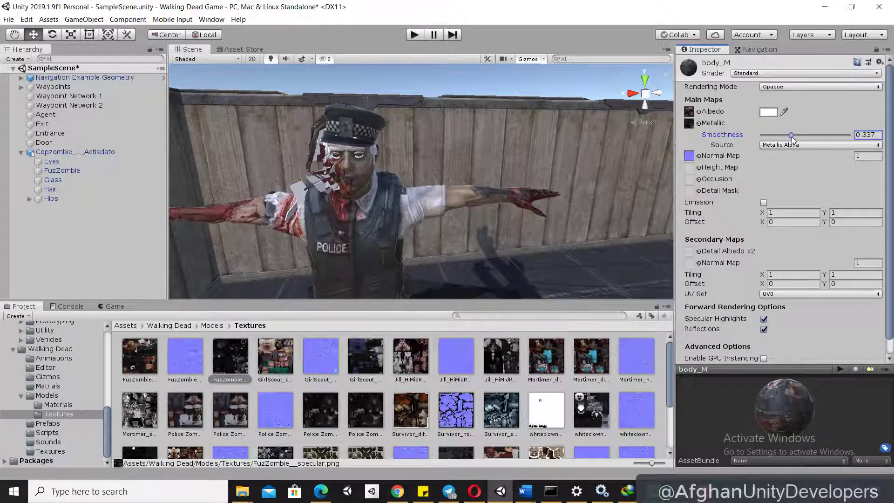
scroll(845, 286, down, 1)
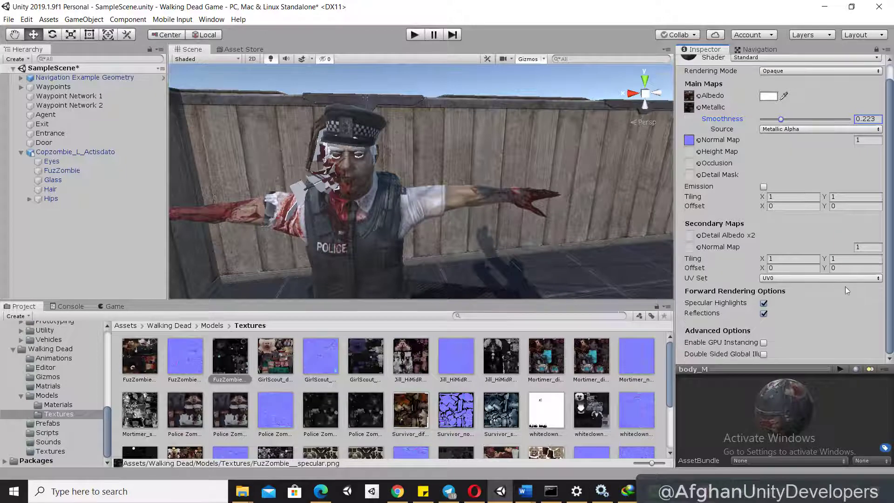
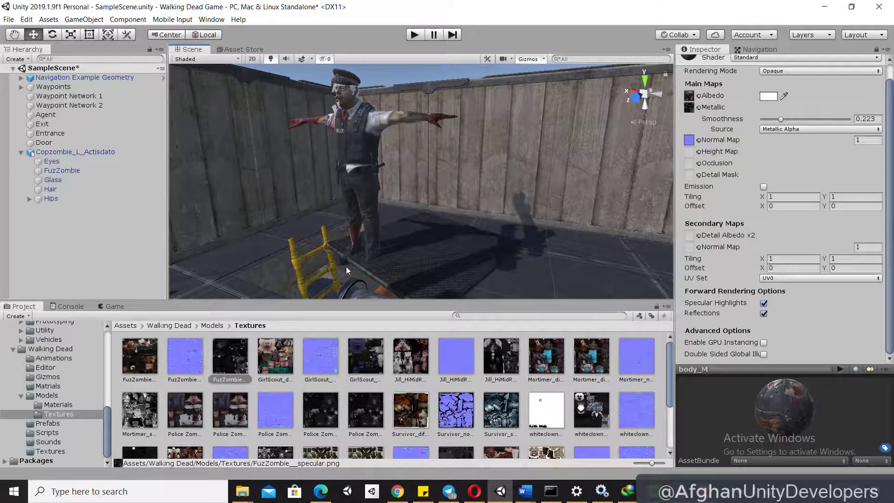
- Save the scene, then inspect the zombie's Hair and Glass objects, framing Glass in view
key(ctrl+s)
click(91, 152)
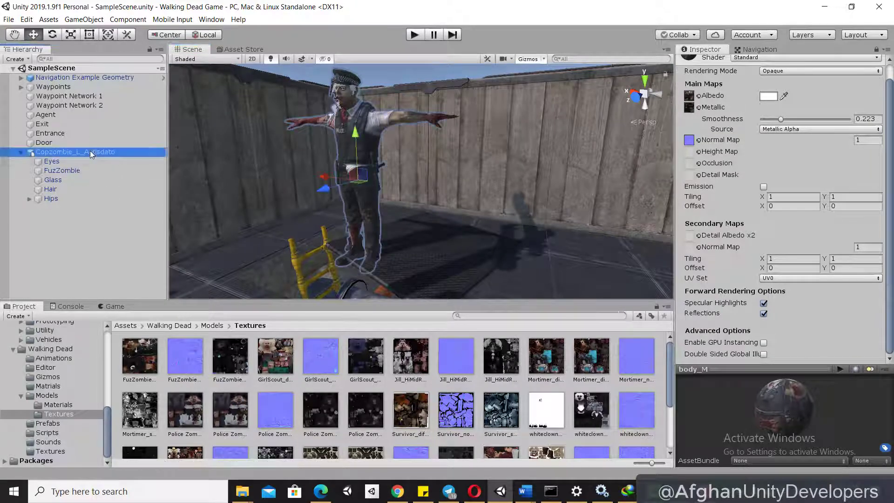
click(72, 189)
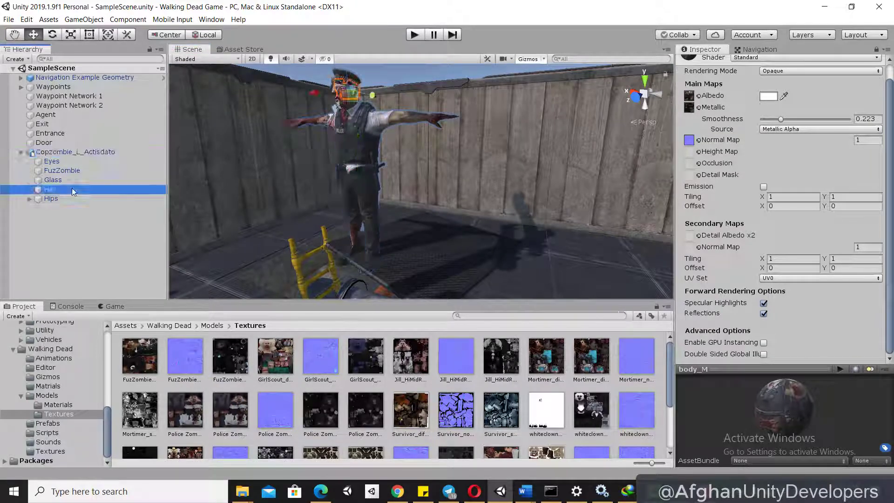
scroll(866, 66, up, 1)
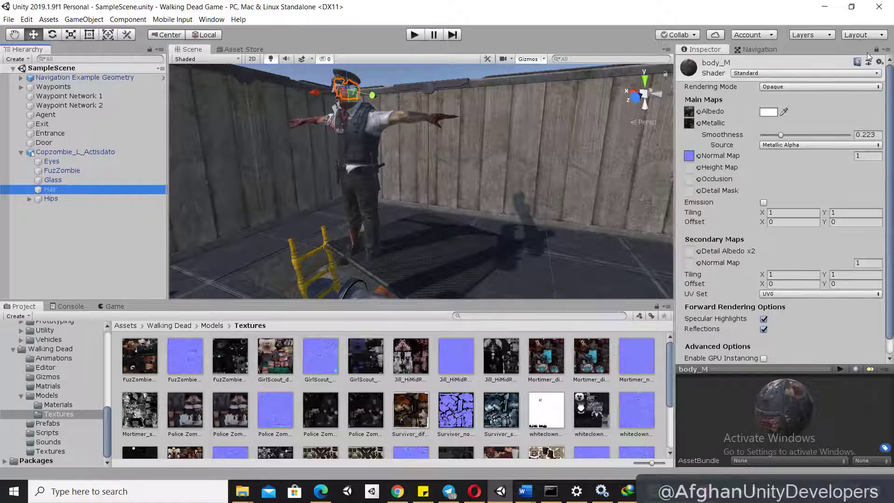
click(877, 49)
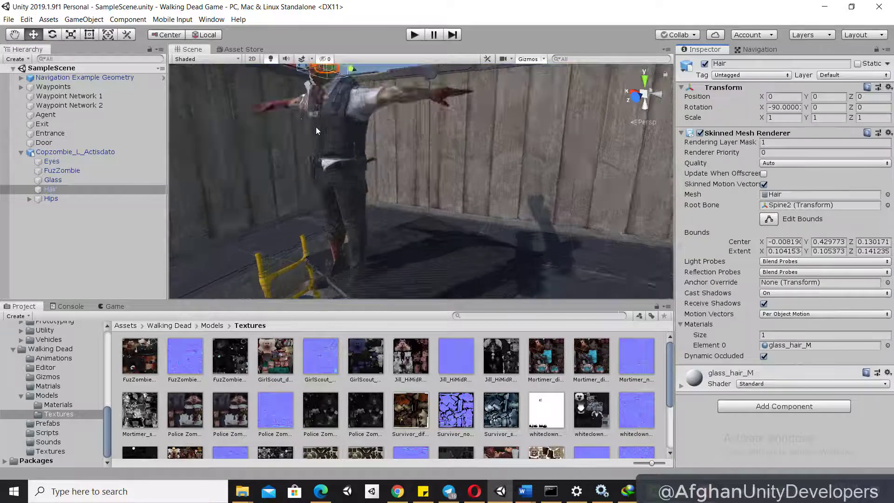
scroll(429, 153, up, 5)
mouse_move(428, 152)
middle_down()
mouse_move(437, 262)
mouse_move(433, 93)
middle_up()
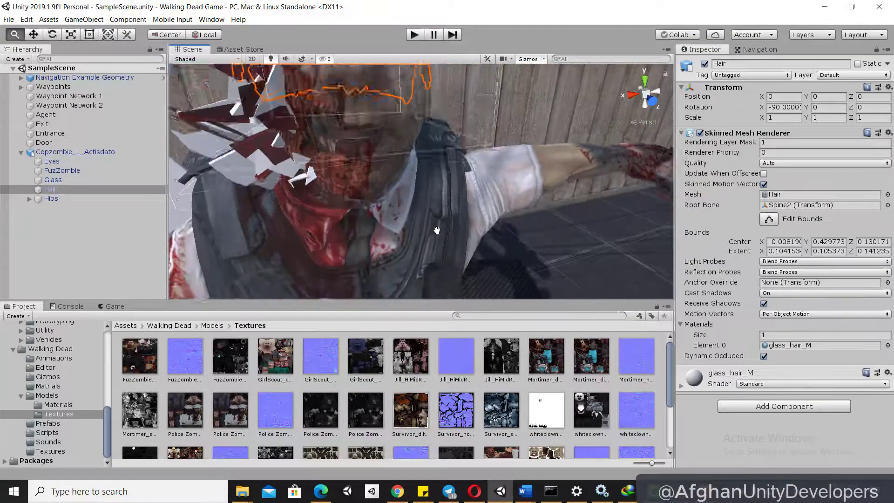
click(90, 180)
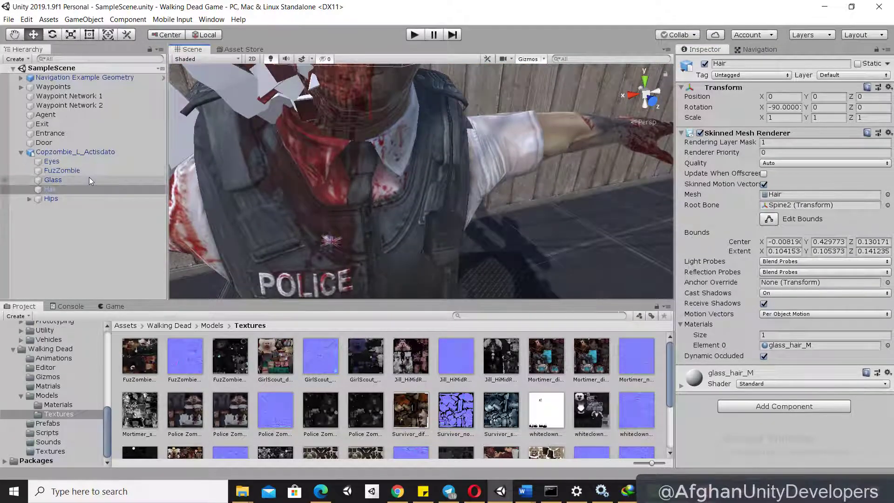
key(f)
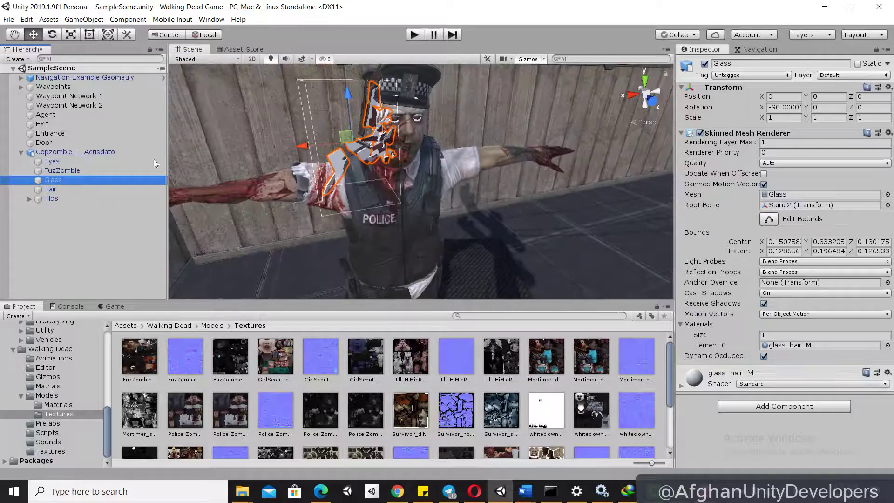
- Check the body, Eyes, Hair and Glass parts and open Glass's glass_hair_M material
click(84, 169)
click(74, 160)
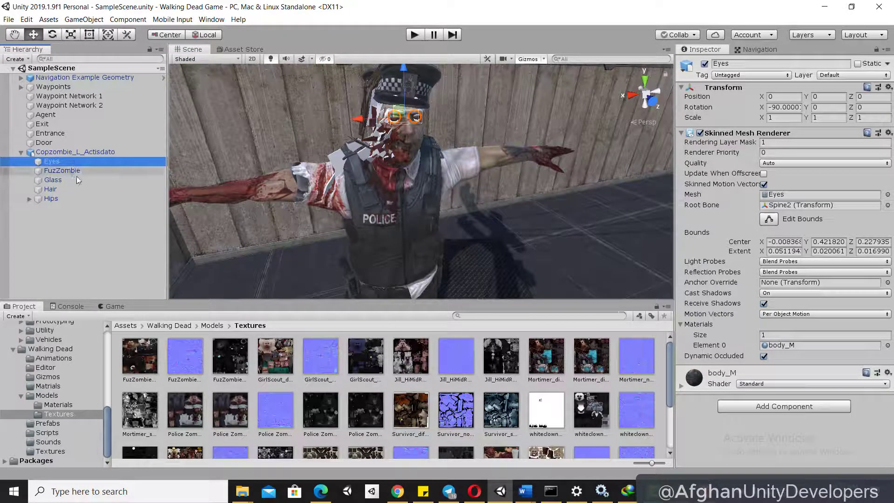
click(82, 189)
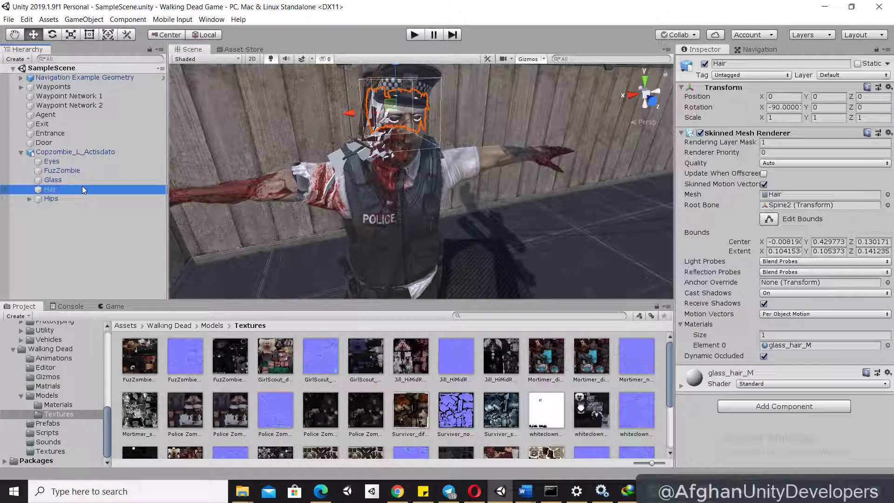
click(79, 181)
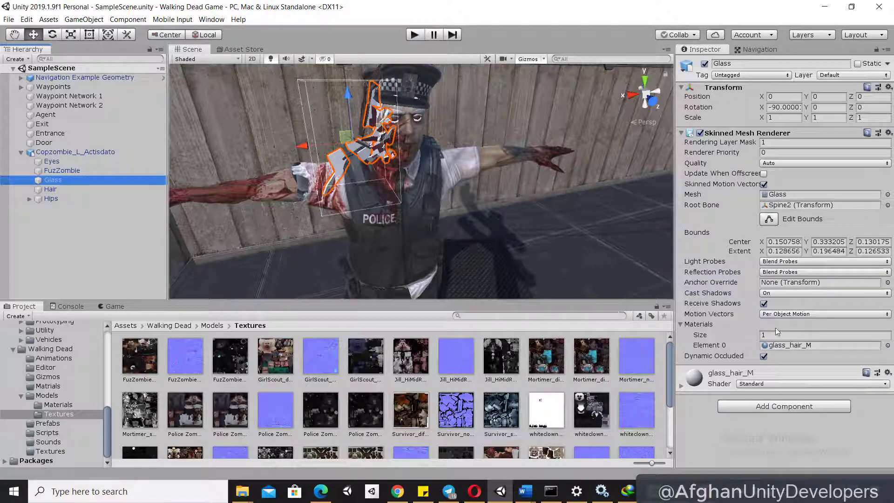
click(799, 345)
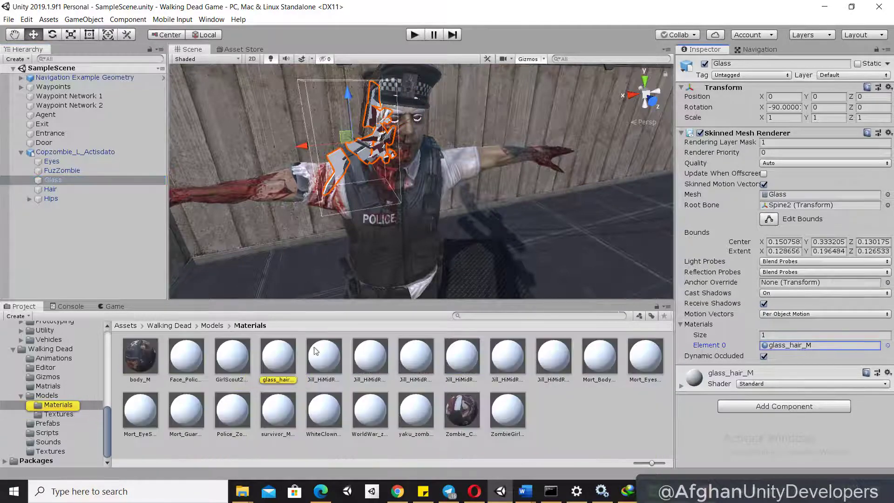
click(279, 358)
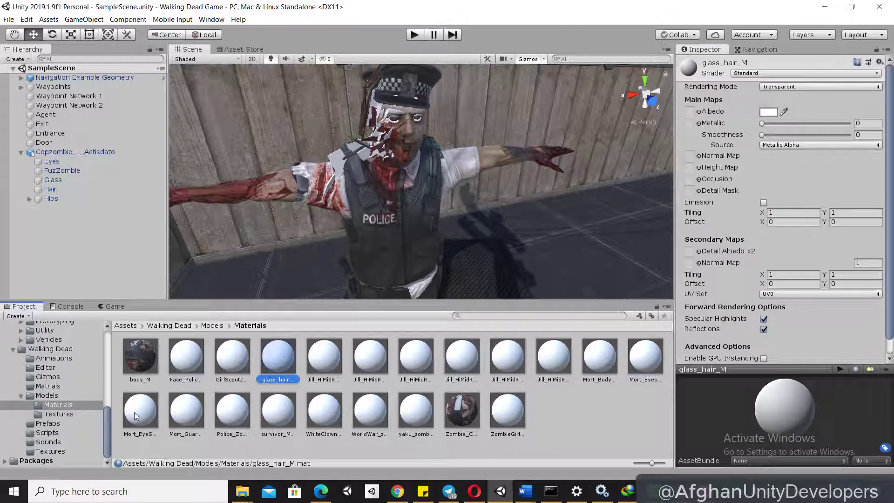
- Set the FuzZombie colour texture as glass_hair_M's Albedo map and view the result on the zombie
click(60, 415)
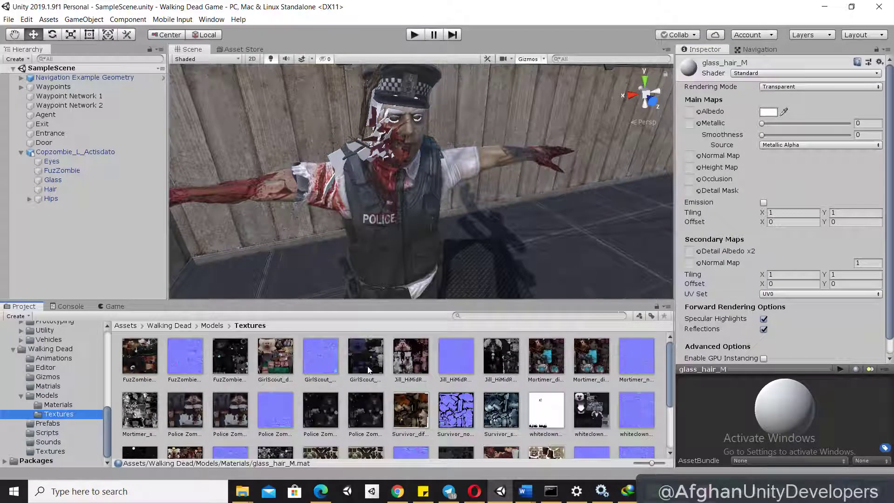
scroll(364, 378, down, 3)
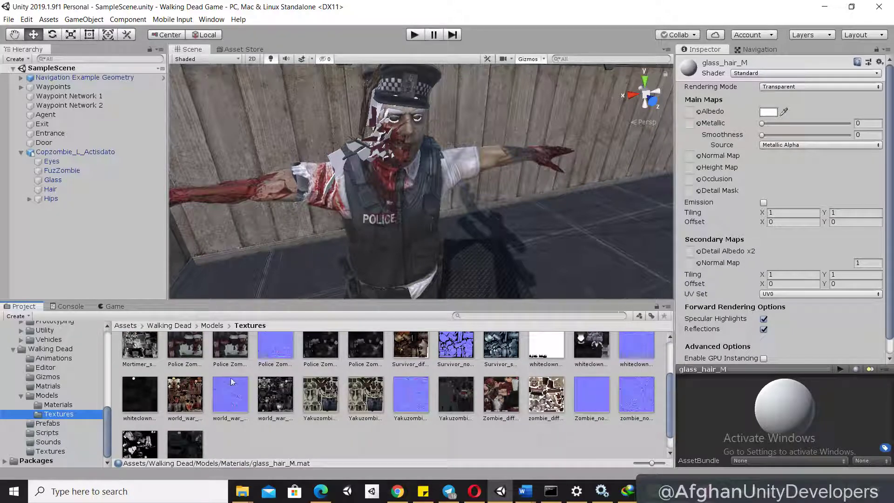
scroll(239, 370, up, 3)
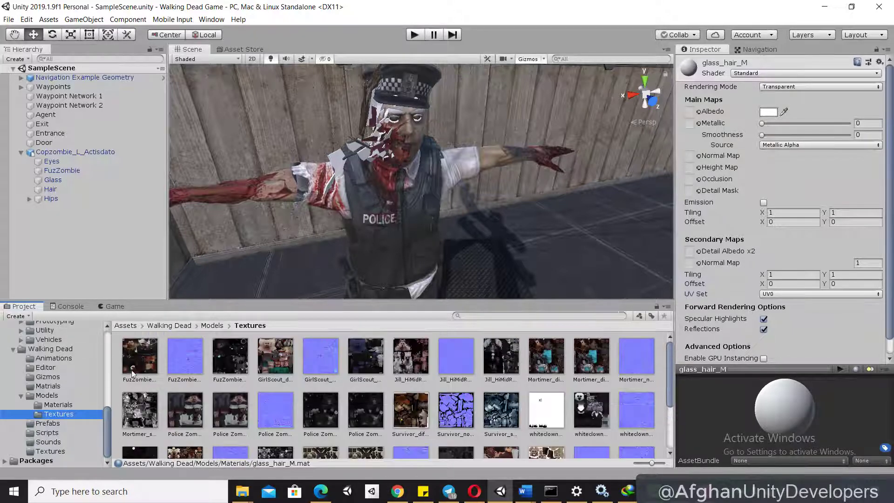
drag(147, 365, 690, 117)
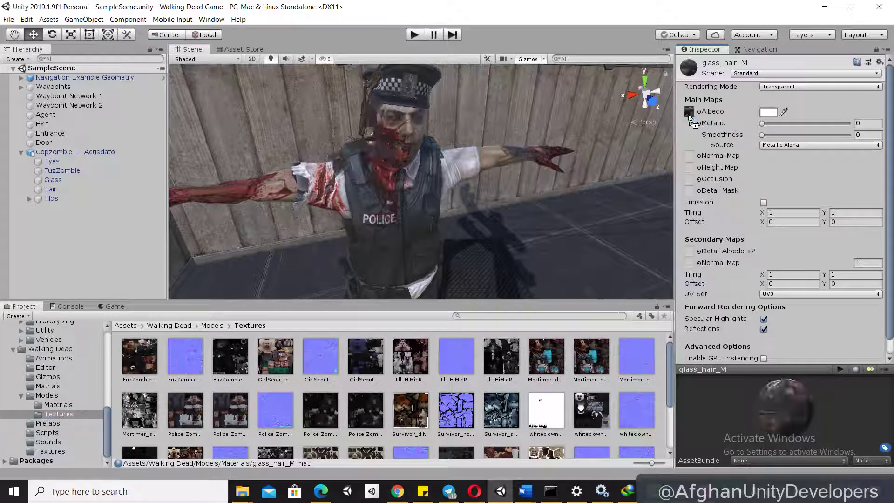
alt+drag(542, 163, 471, 154)
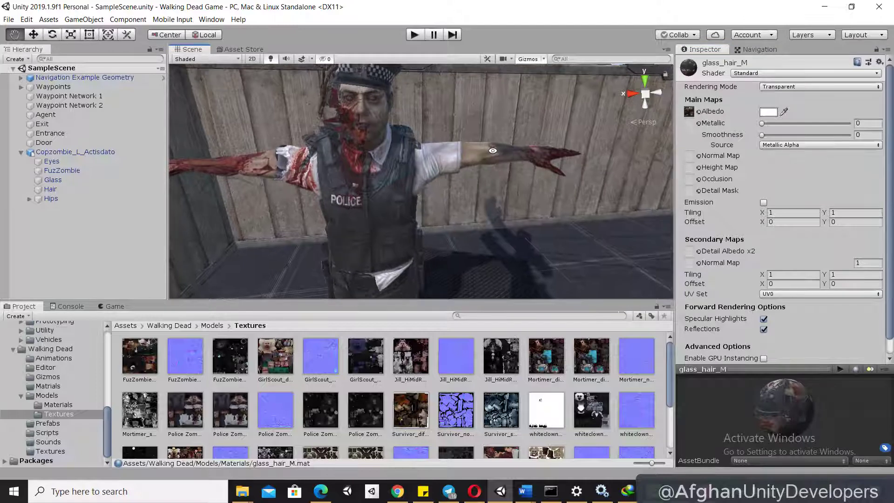
alt+drag(373, 136, 385, 88)
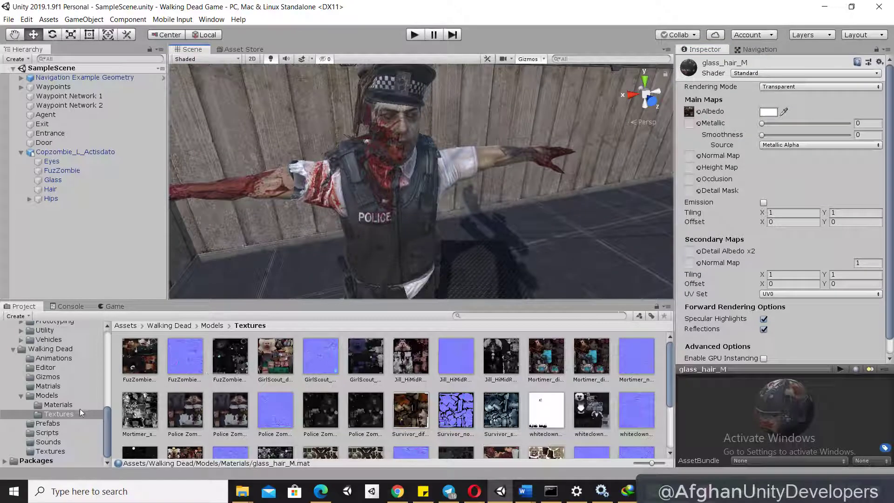
- Assign glass_hair_M from the Materials folder to the zombie's Glass object
click(73, 405)
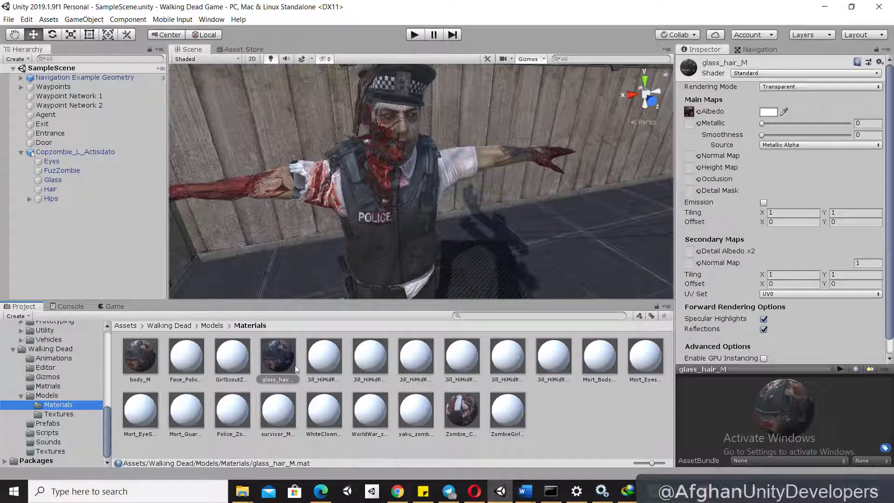
drag(277, 361, 74, 180)
click(75, 179)
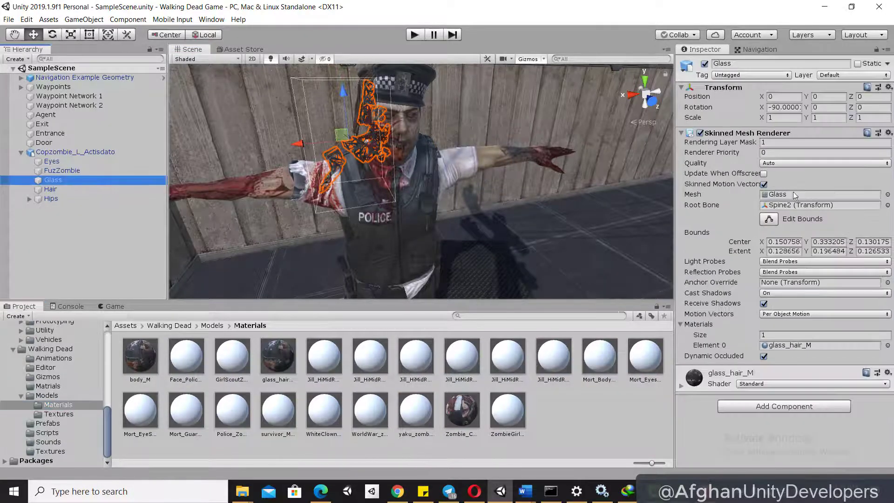
- Check which materials the zombie's Glass, Eyes and Hair parts use
click(771, 347)
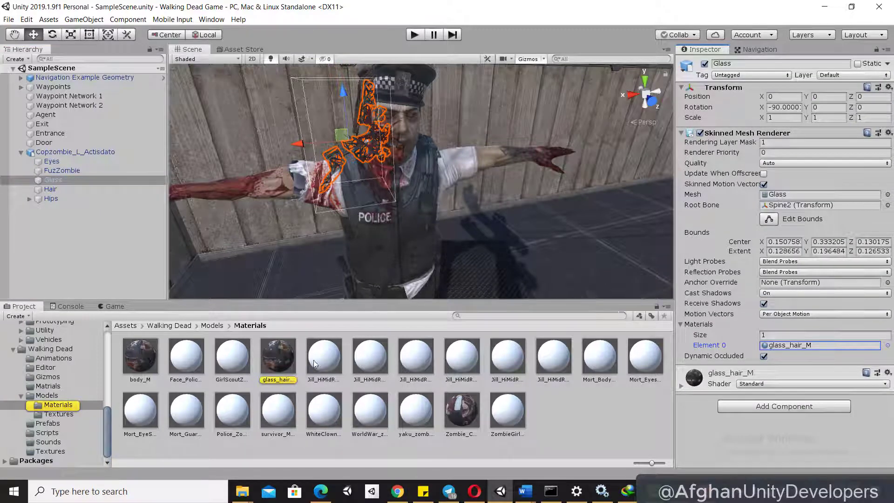
click(110, 170)
click(107, 160)
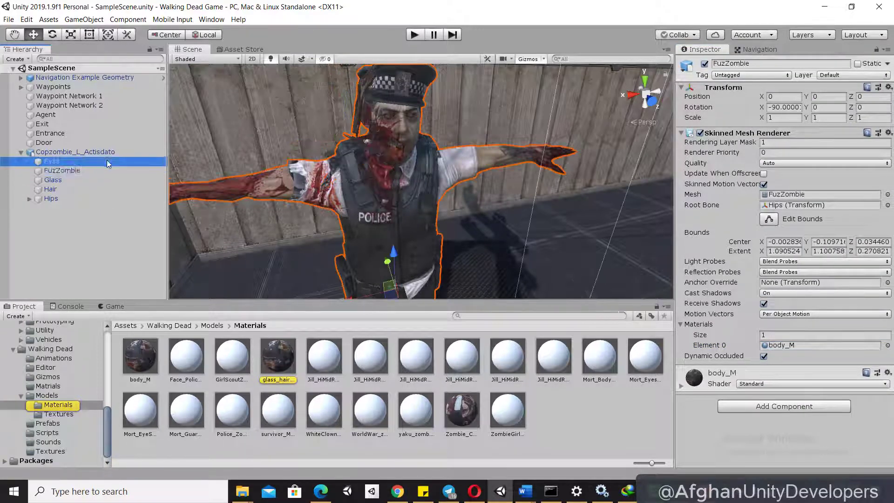
click(786, 346)
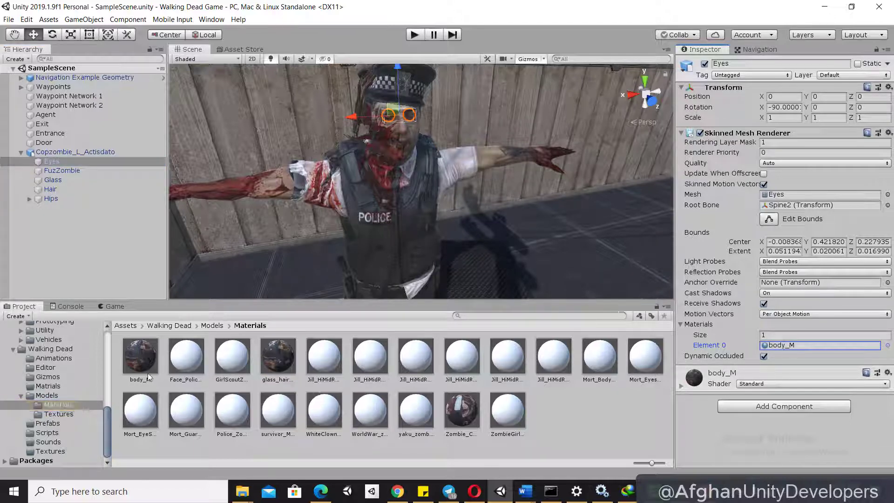
click(98, 189)
click(823, 348)
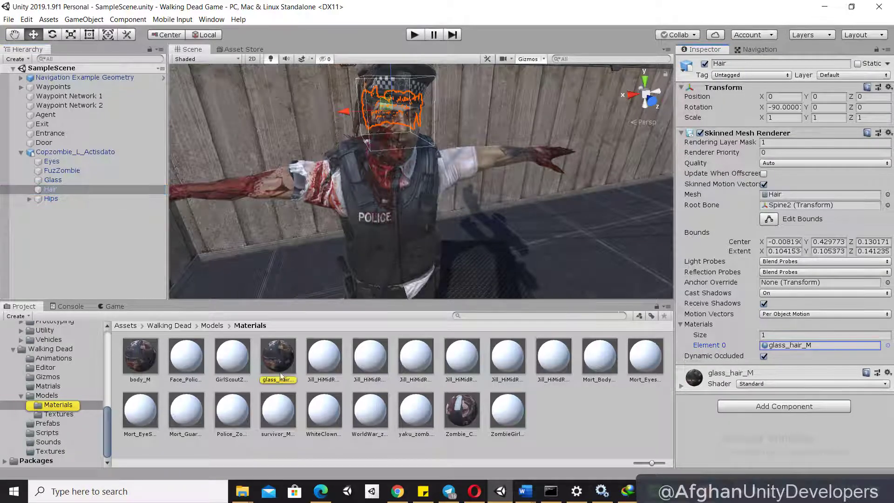
right_drag(541, 205, 514, 200)
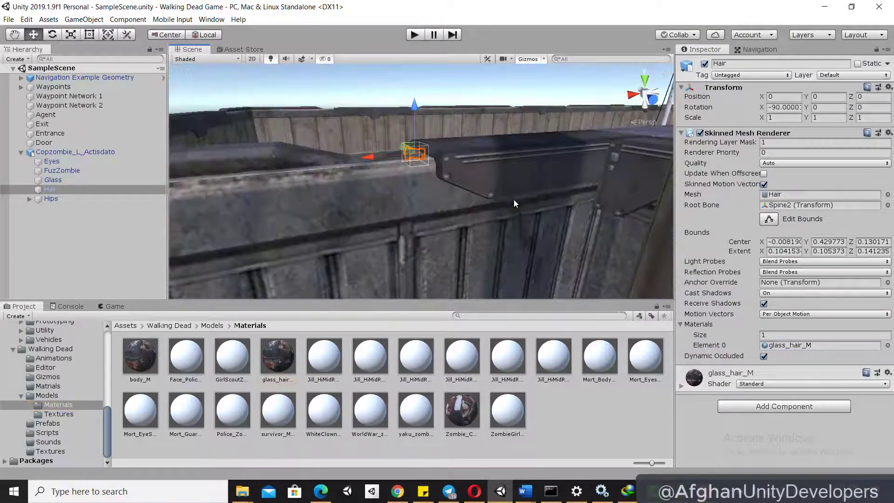
- Check Copzombie_L_Actisdato for prefab overrides, then delete it from the scene
click(74, 152)
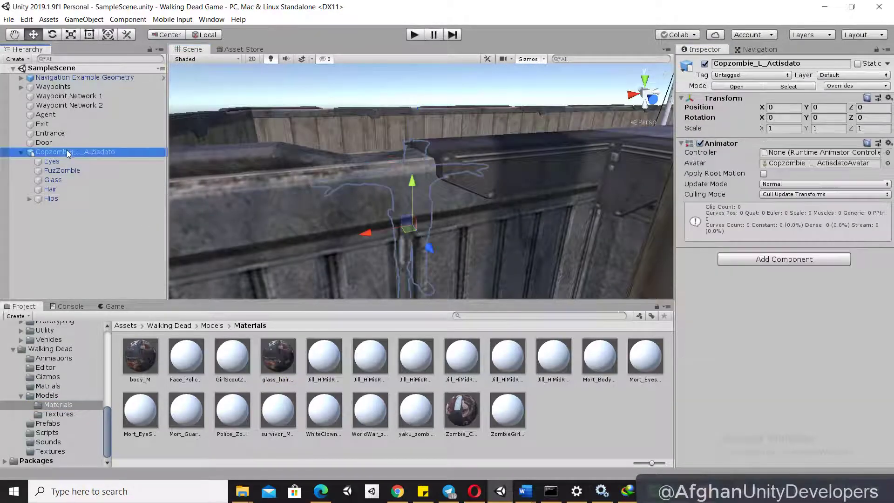
click(854, 87)
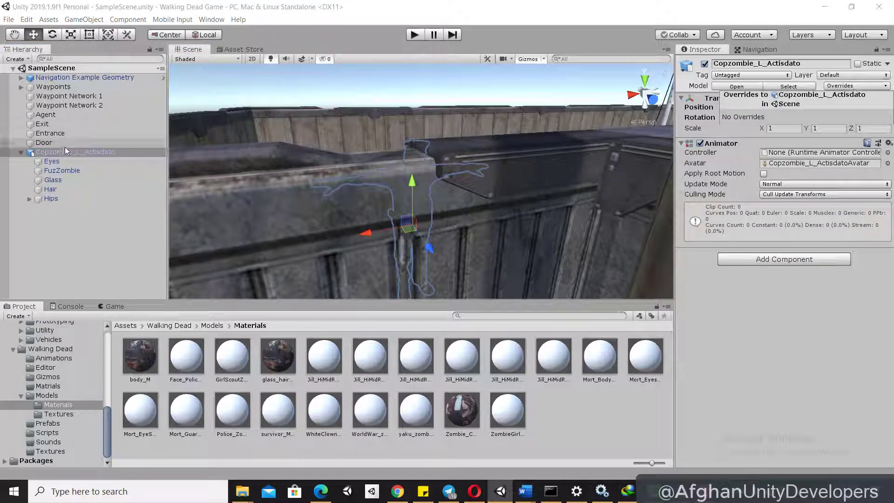
right_click(58, 153)
click(80, 207)
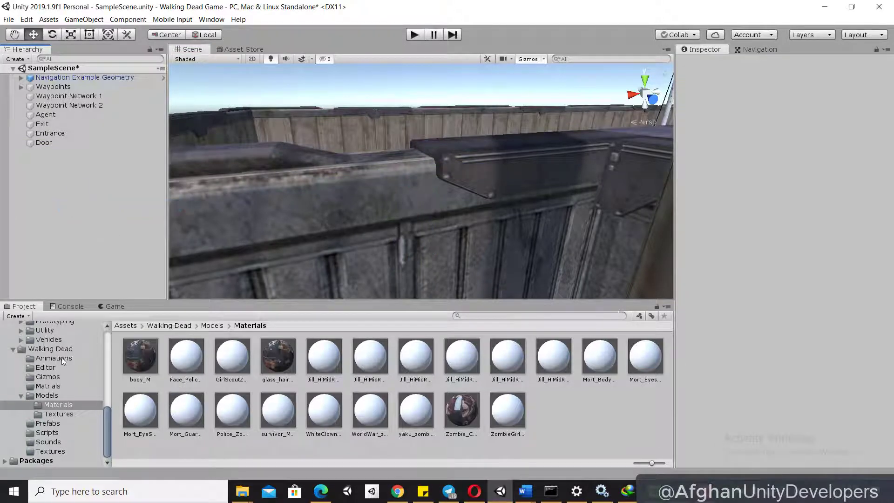
- Drag the Derrick model from Models into the Hierarchy, frame it, and expand it to show Hips and Mesh
click(51, 423)
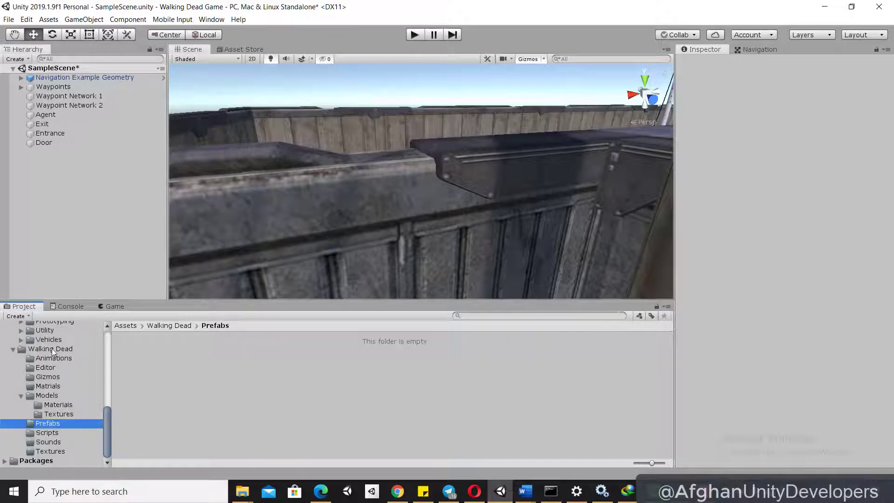
click(50, 396)
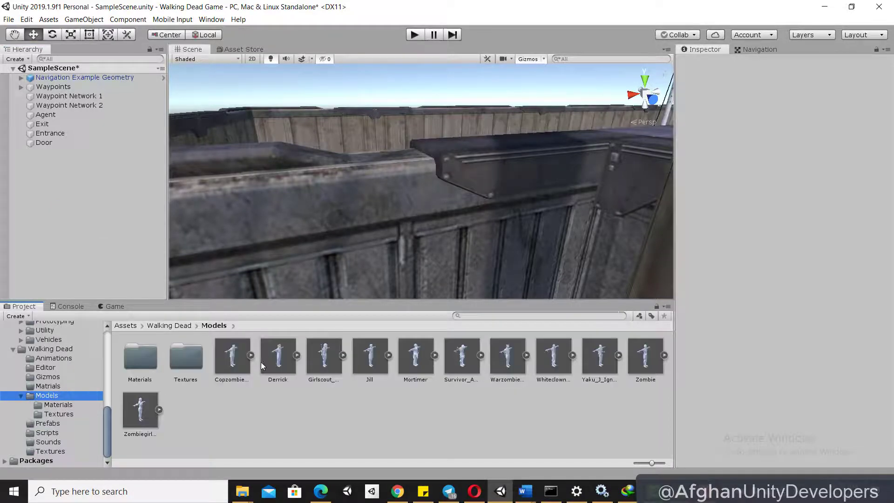
drag(278, 359, 89, 233)
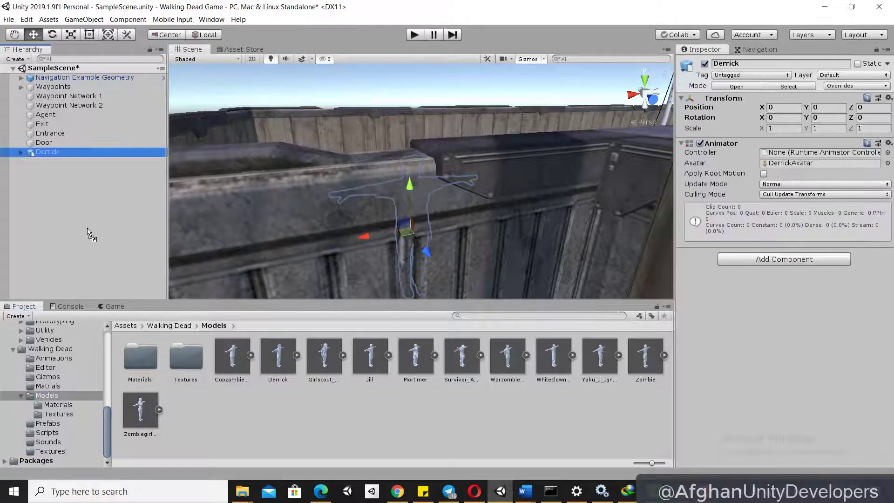
scroll(457, 165, down, 10)
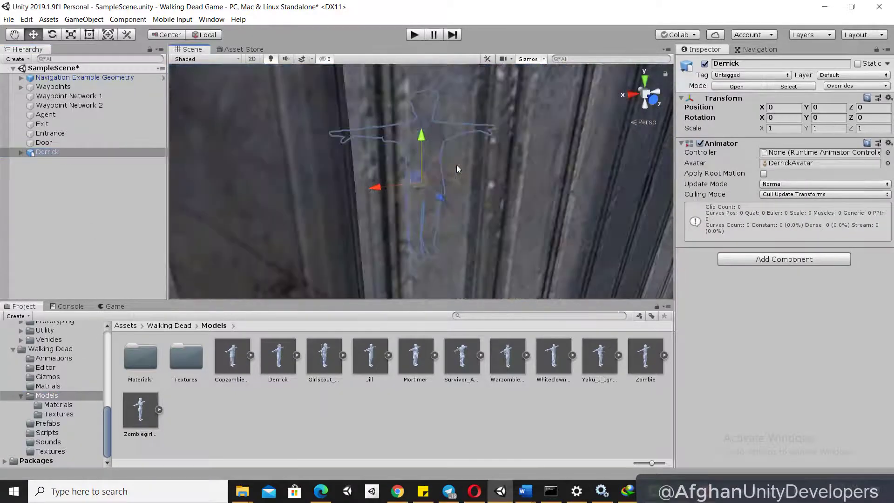
key(f)
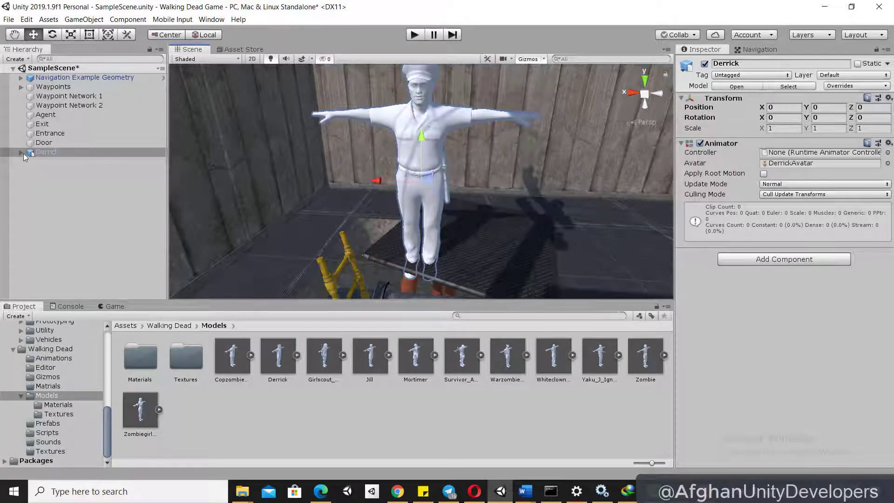
click(21, 152)
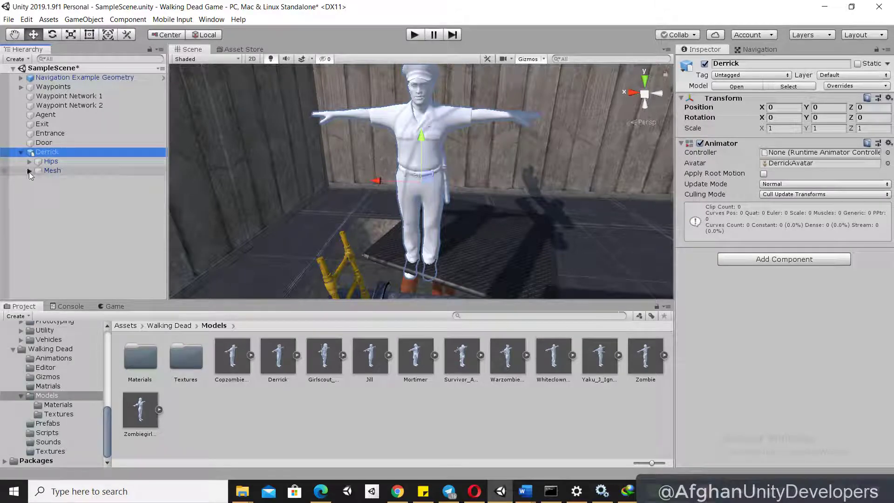
- Expand Mesh and read the Element 0 materials on Derrick's Base and Mesh 1 parts
click(29, 170)
click(48, 180)
click(60, 191)
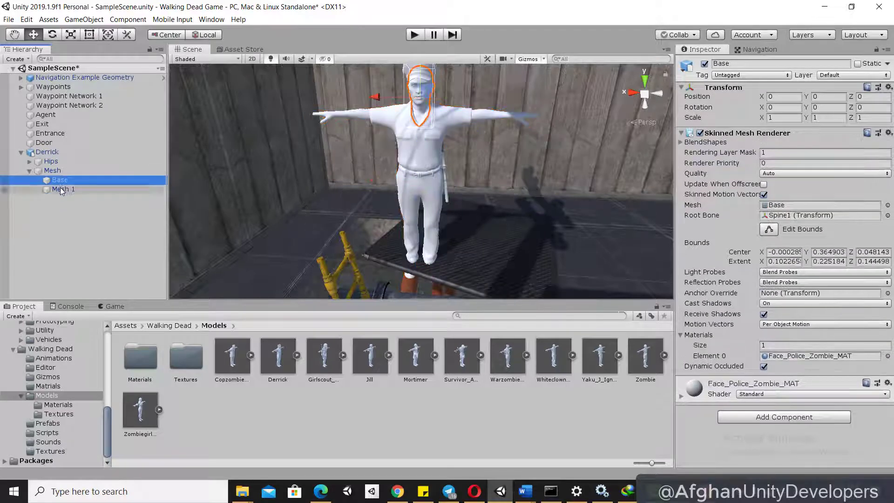
click(60, 189)
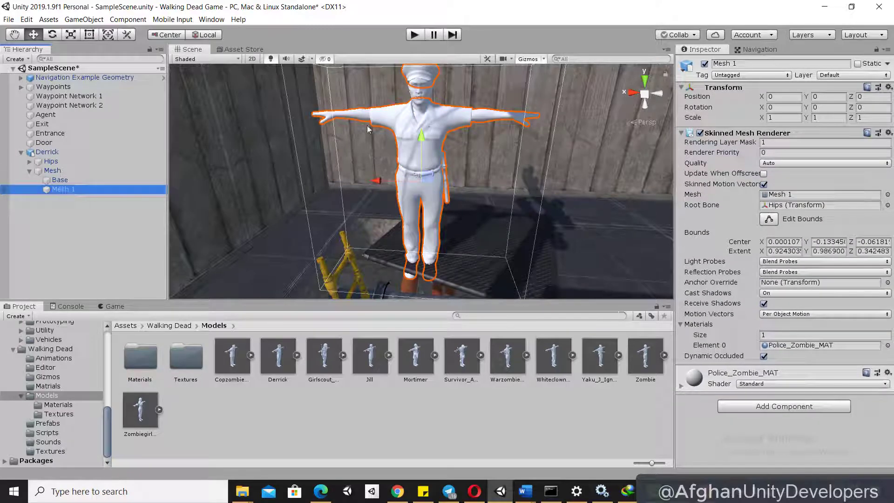
click(83, 180)
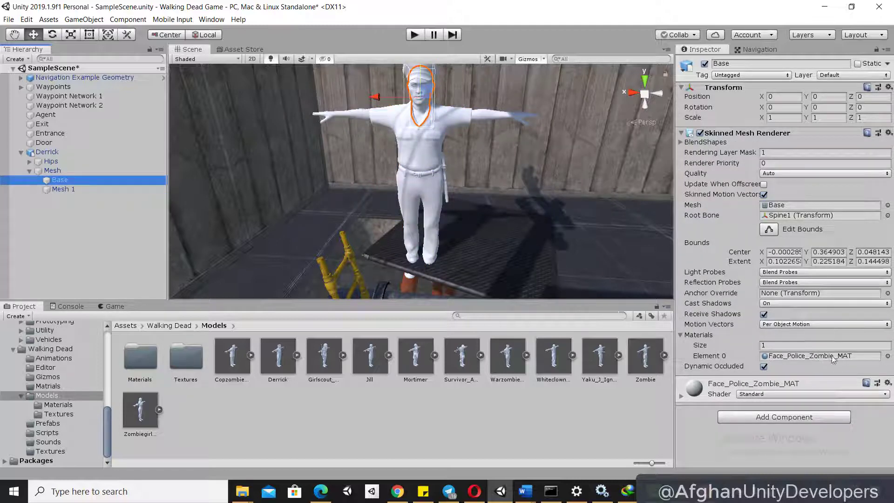
click(65, 188)
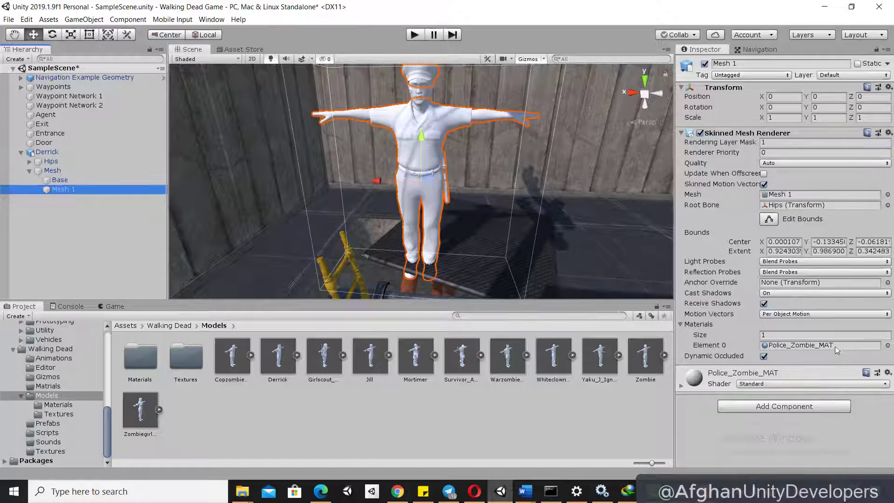
- Open Models/Materials and select Face_Police_Zombie_MAT, then Police_Zombie_MAT
click(58, 405)
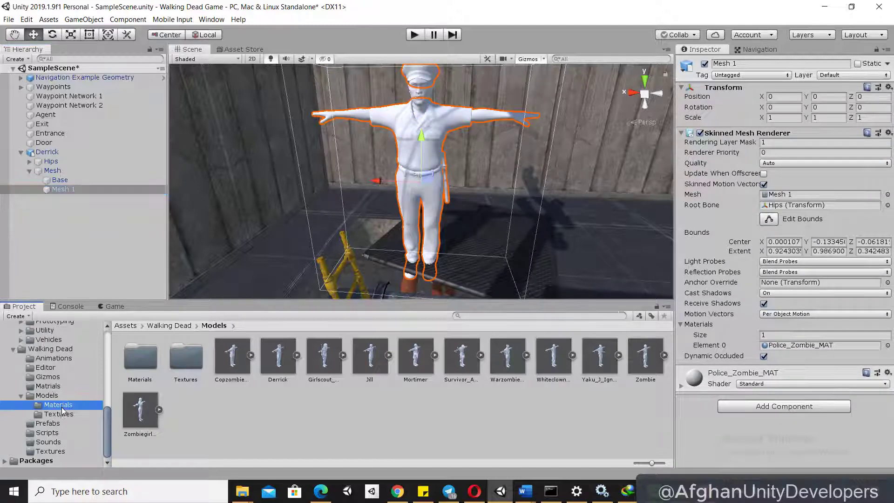
click(175, 361)
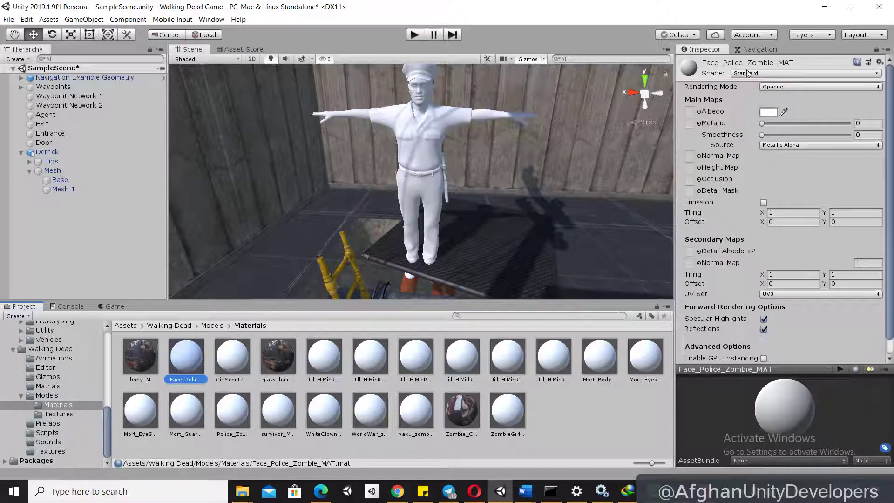
click(237, 406)
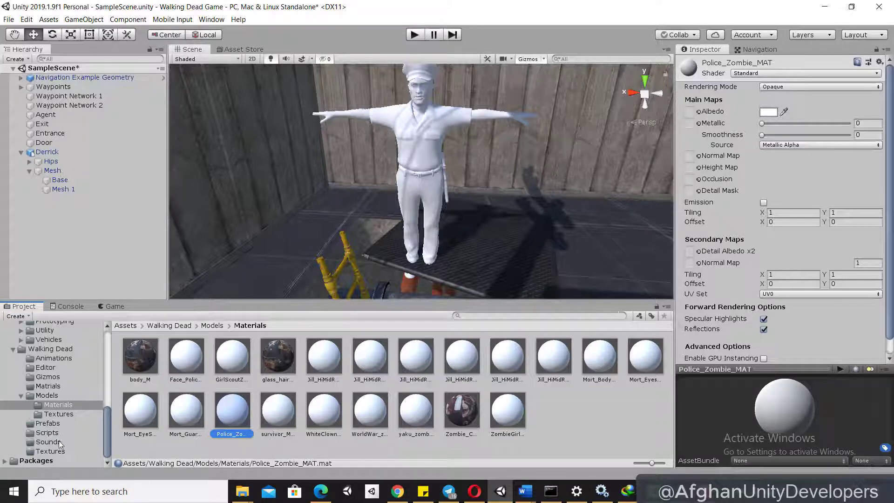
- Assign the police zombie diffuse and normal textures to Police_Zombie_MAT's Albedo and Normal Map
click(57, 415)
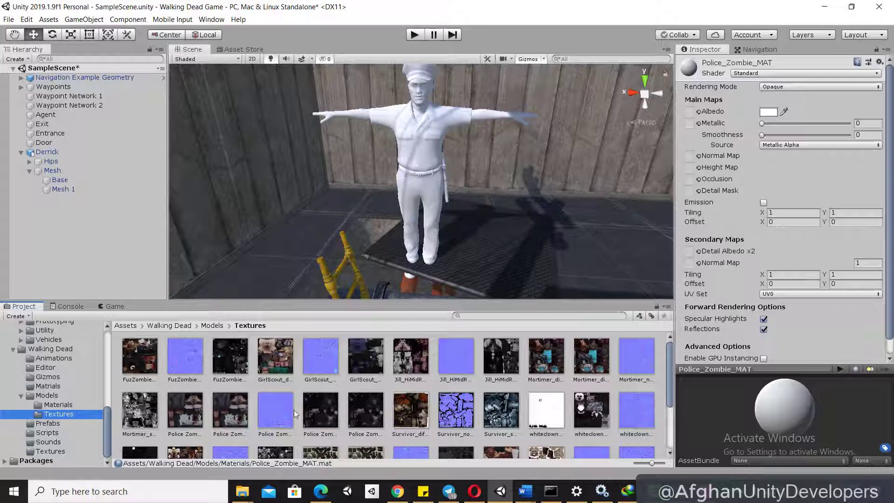
drag(190, 420, 689, 113)
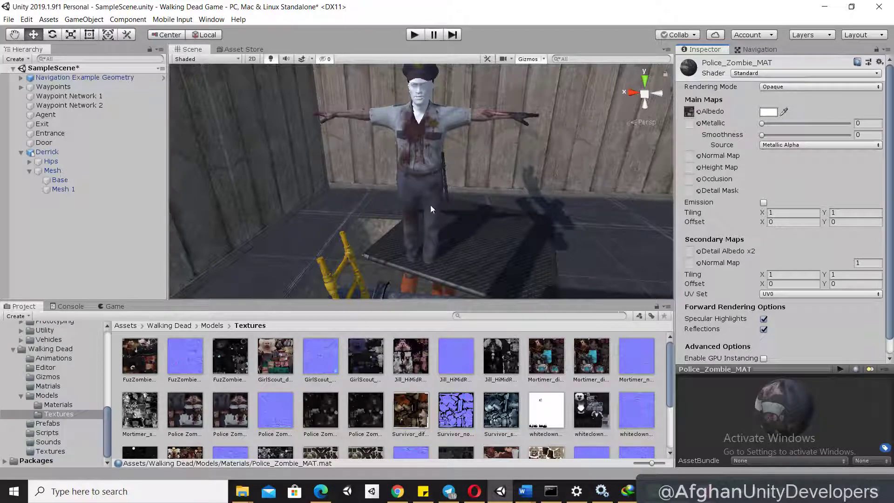
drag(281, 400, 694, 159)
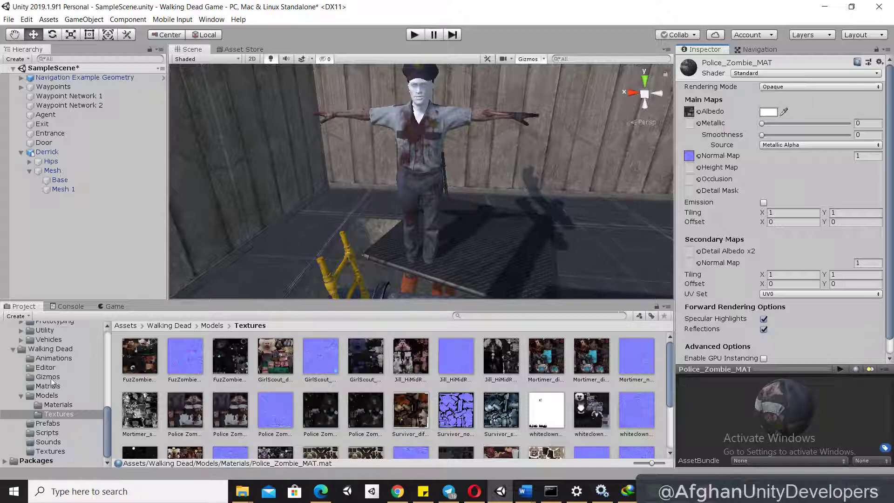
click(58, 404)
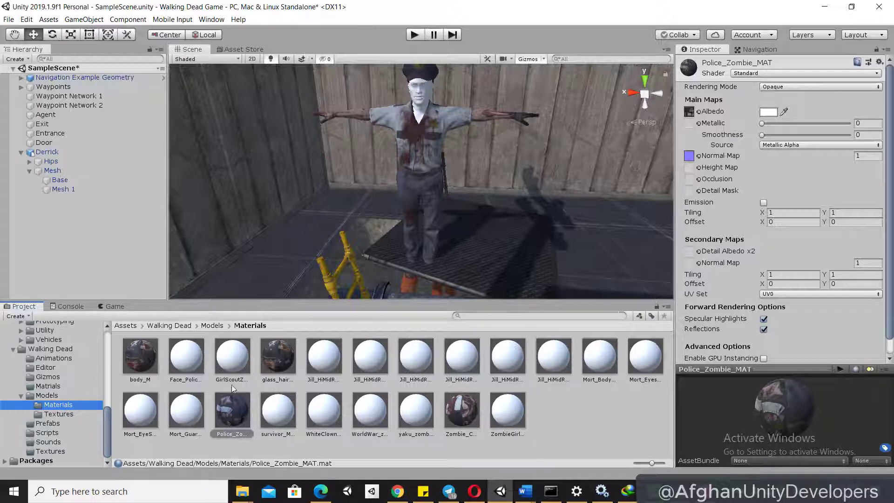
click(186, 368)
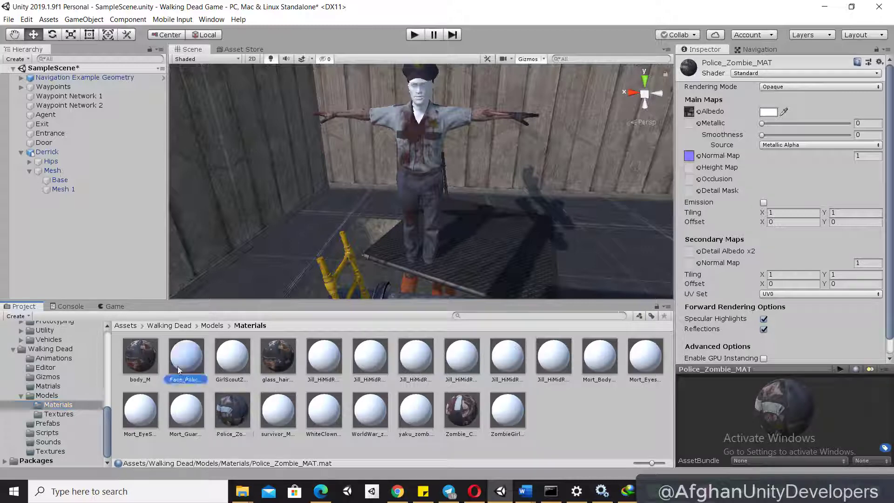
- Give Face_Police_Zombie_MAT the face diffuse and normal maps and set Metallic to 0.371
click(58, 414)
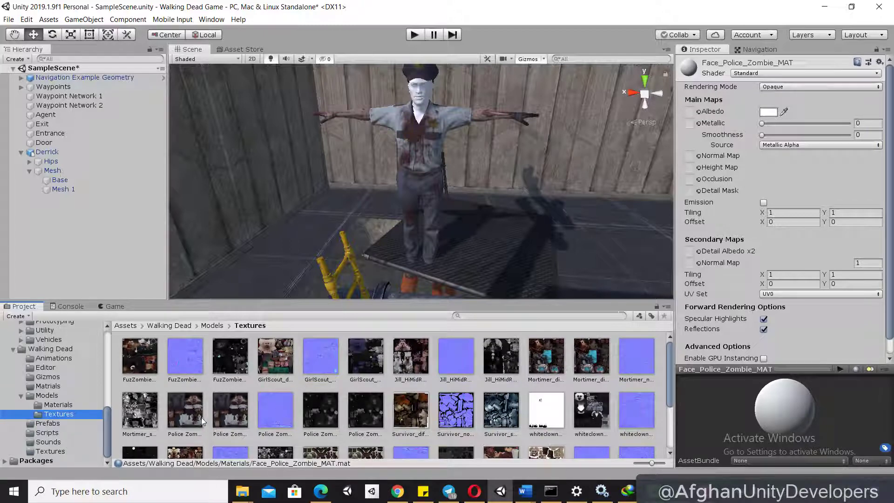
mouse_move(202, 417)
mouse_down()
mouse_move(680, 109)
mouse_move(688, 115)
mouse_up()
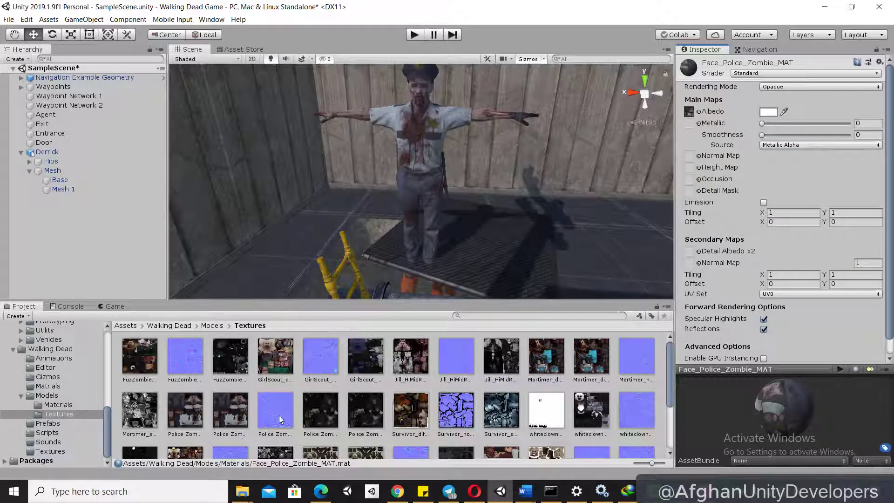
mouse_move(278, 416)
mouse_down()
mouse_move(747, 203)
mouse_move(694, 159)
mouse_up()
mouse_move(806, 123)
mouse_down()
mouse_move(856, 122)
mouse_move(793, 123)
mouse_move(872, 135)
mouse_move(741, 137)
mouse_up()
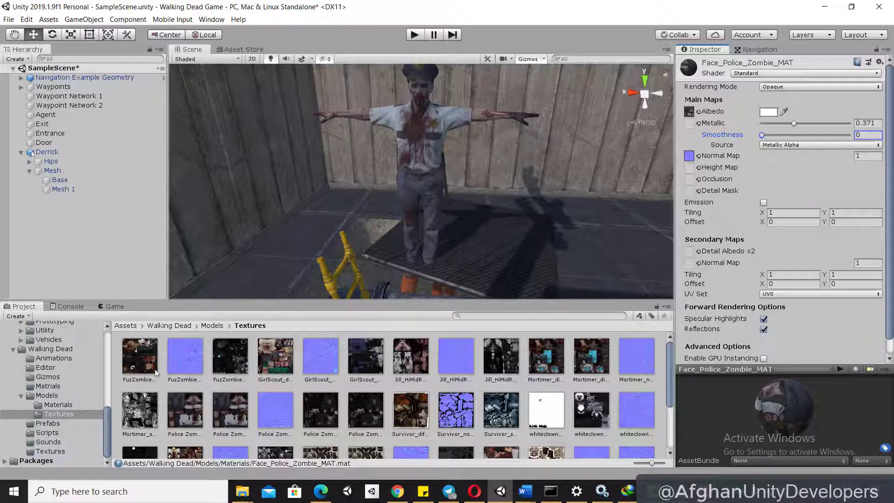
click(94, 395)
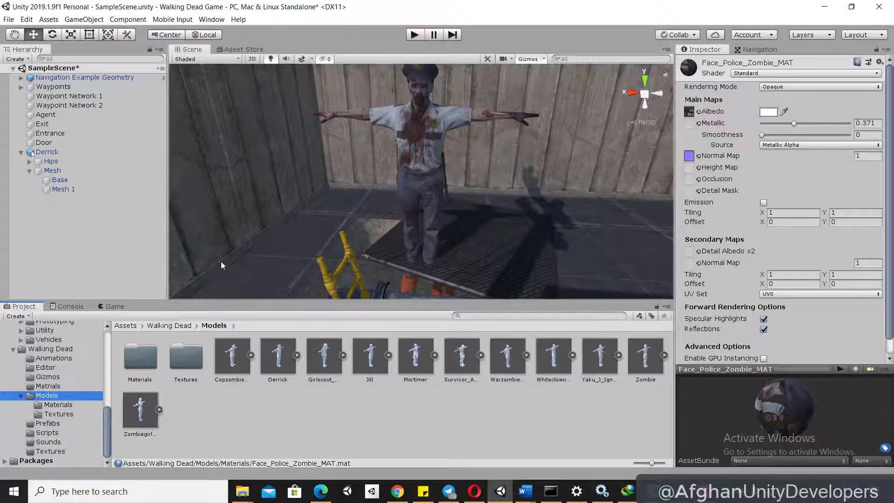
click(47, 152)
- Replace Derrick with the Girlscout_T_Masuyama model and open its GirlScoutZombie_Material
key(Delete)
drag(324, 356, 119, 247)
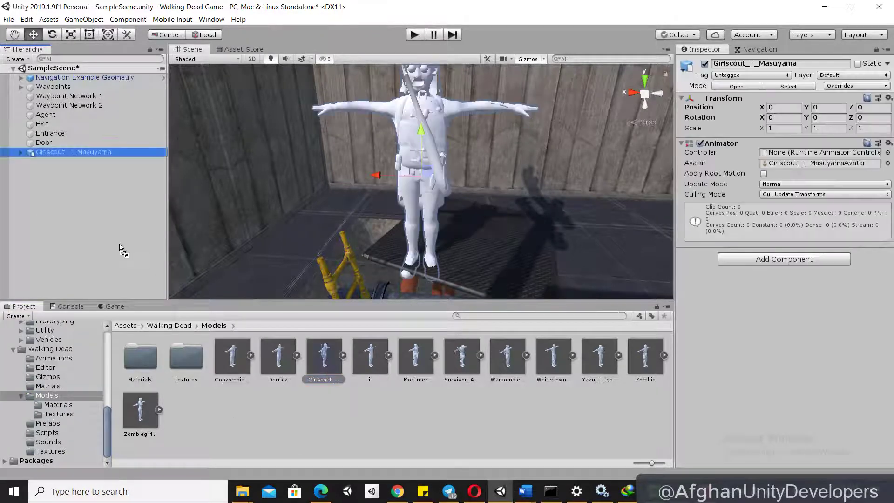
click(20, 153)
click(58, 161)
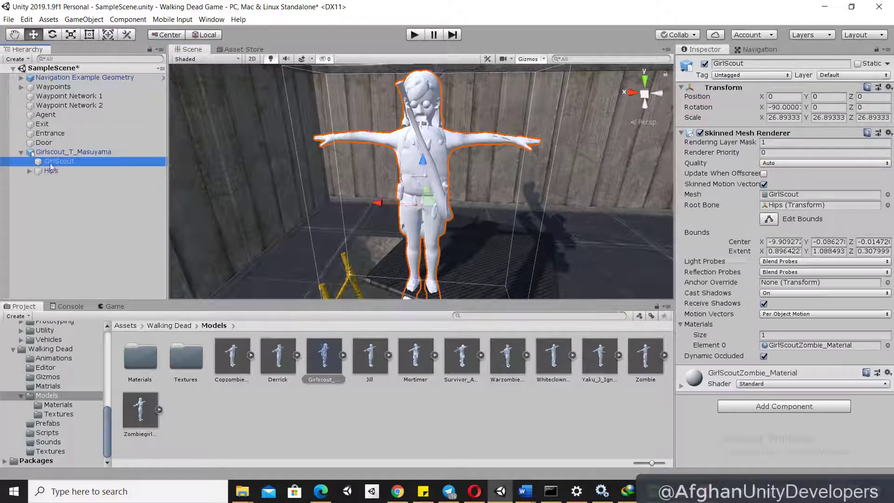
double_click(794, 349)
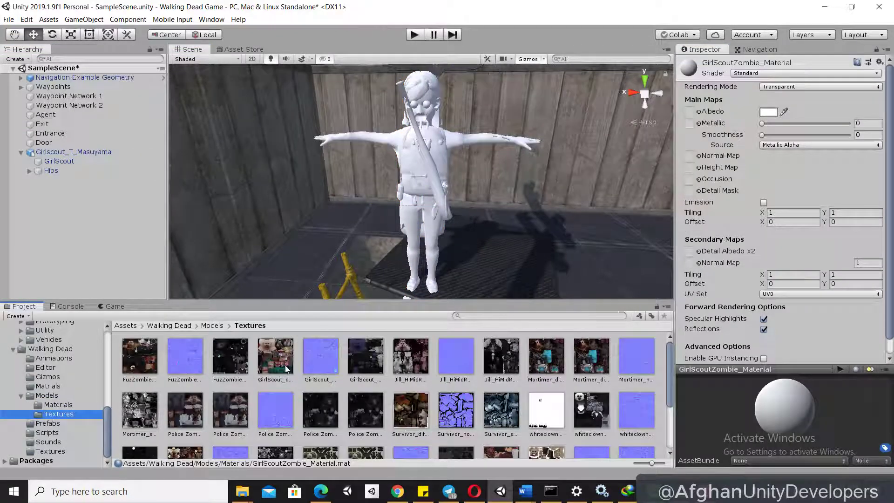
- Assign the girl scout albedo, normal (fixed as normal map) and metallic textures to GirlScoutZombie_Material
drag(183, 401, 689, 111)
drag(690, 174, 689, 123)
click(862, 182)
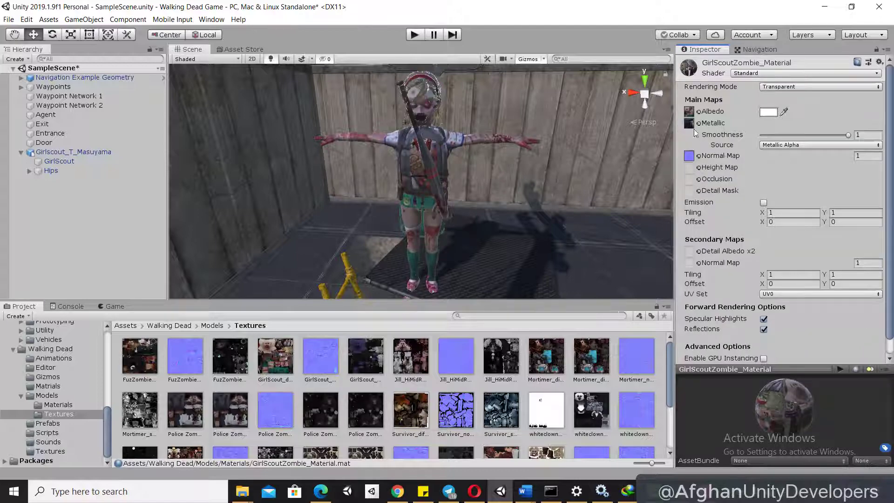
mouse_move(471, 184)
alt+mouse_down()
mouse_move(429, 182)
mouse_move(605, 192)
alt+mouse_up()
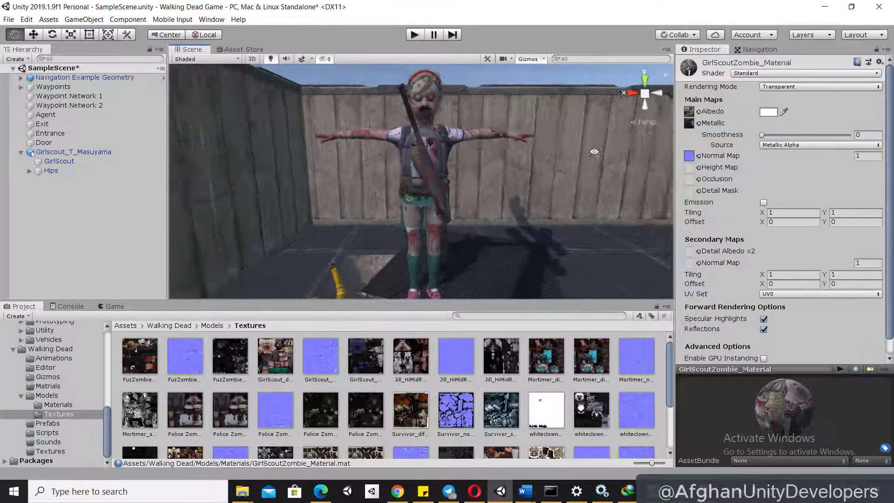
mouse_move(533, 163)
alt+mouse_down()
mouse_move(618, 152)
mouse_move(440, 147)
alt+mouse_up()
scroll(456, 141, up, 5)
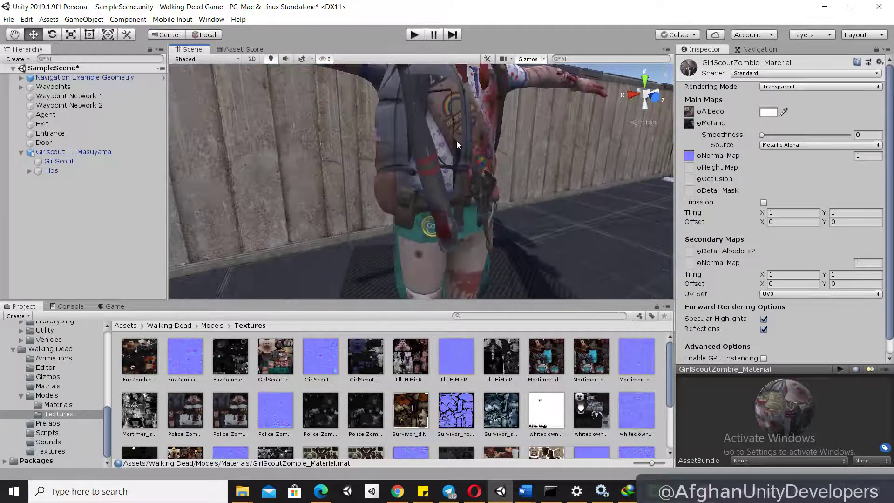
mouse_move(457, 120)
middle_down()
mouse_move(398, 287)
mouse_move(443, 165)
middle_up()
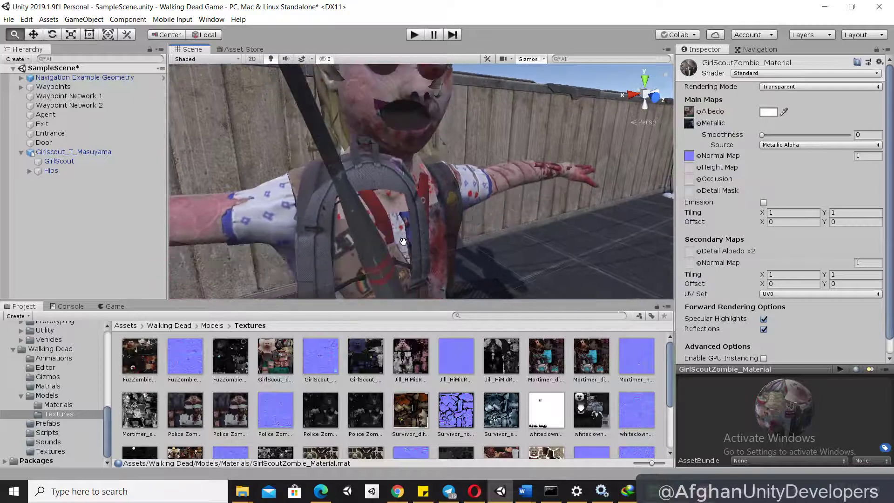
click(442, 165)
mouse_move(412, 121)
alt+mouse_down()
mouse_move(789, 115)
mouse_move(563, 92)
mouse_move(406, 145)
alt+mouse_up()
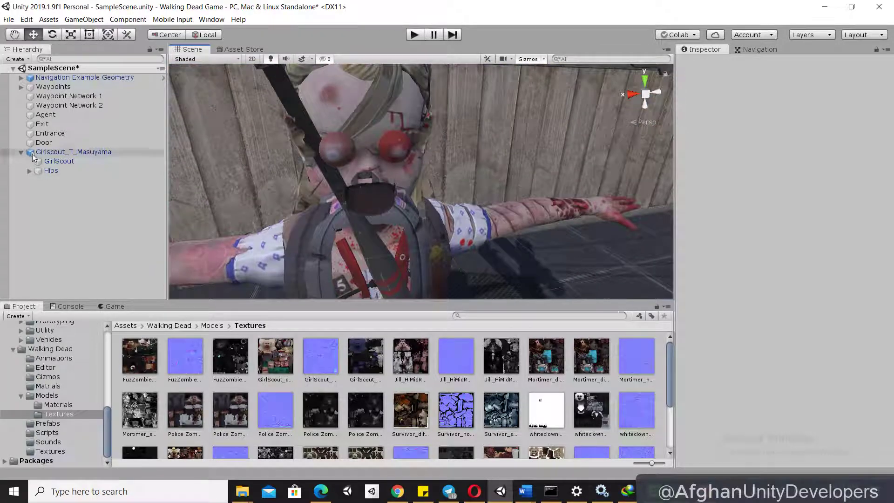
- Set GirlScoutZombie_Material's Rendering Mode to Opaque
click(54, 171)
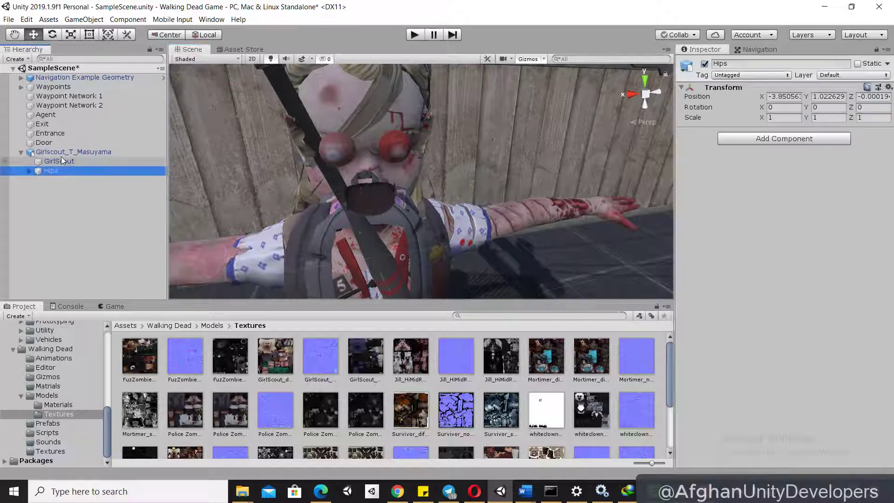
click(61, 161)
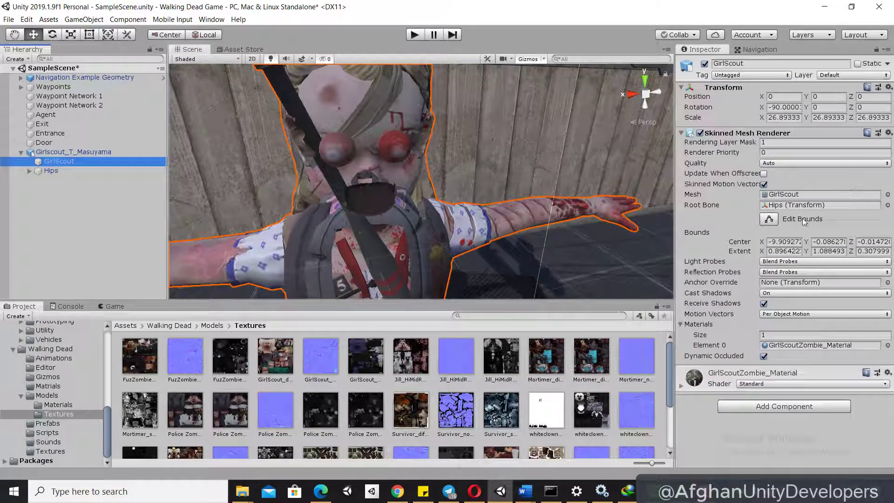
click(780, 347)
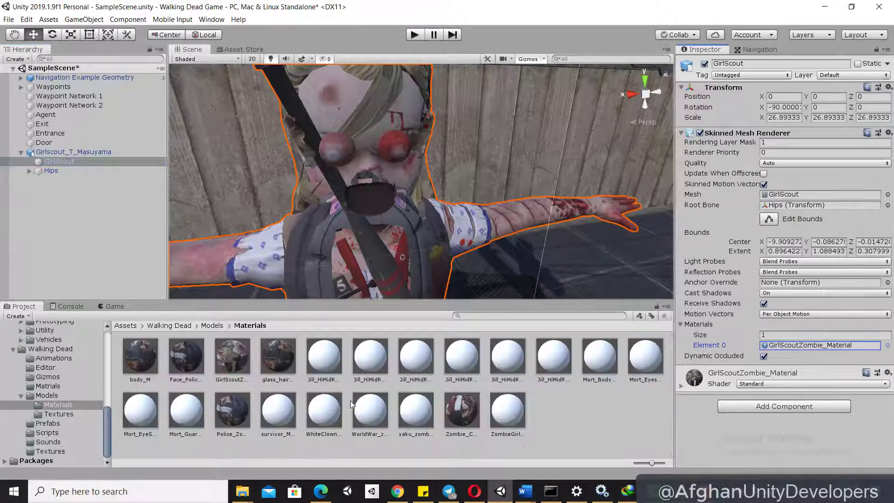
click(231, 372)
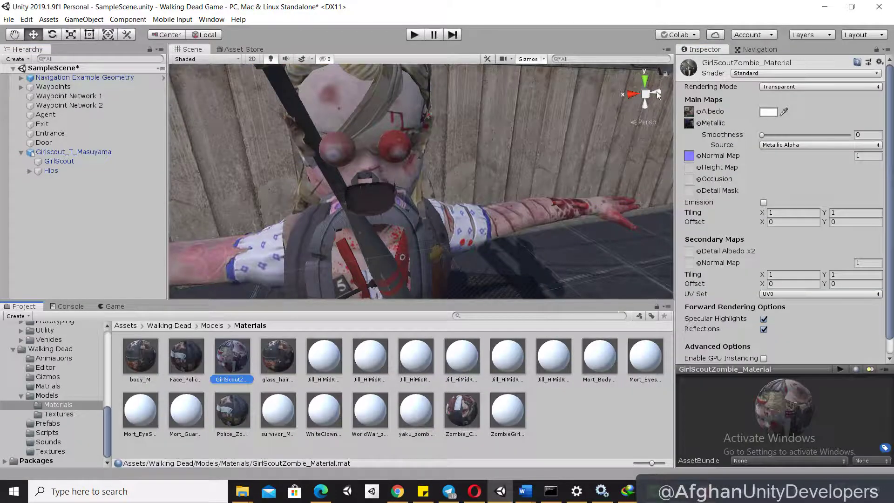
click(800, 88)
click(791, 99)
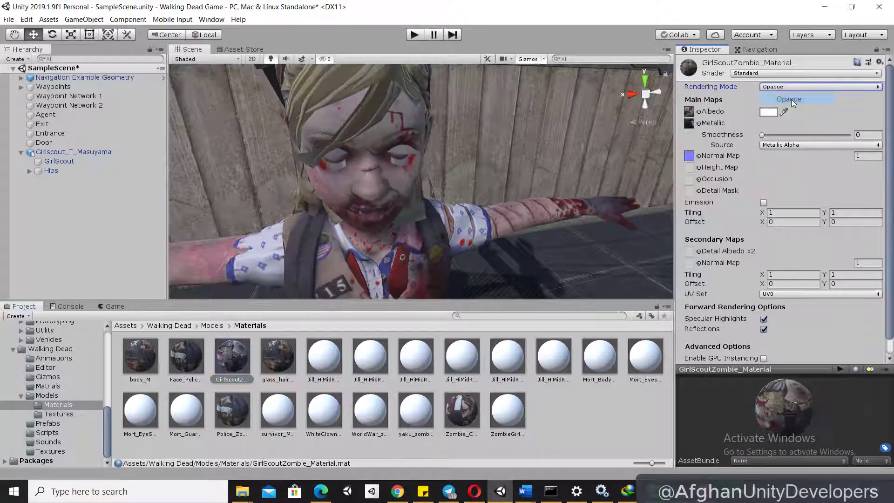
- Orbit around the girl scout zombie to inspect her from front and side, then save the scene
scroll(784, 244, down, 1)
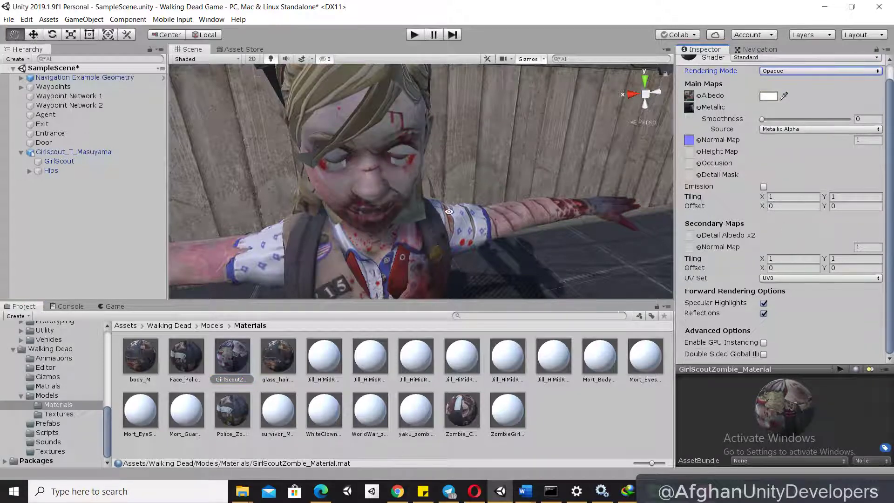
alt+drag(449, 211, 396, 166)
scroll(413, 199, down, 5)
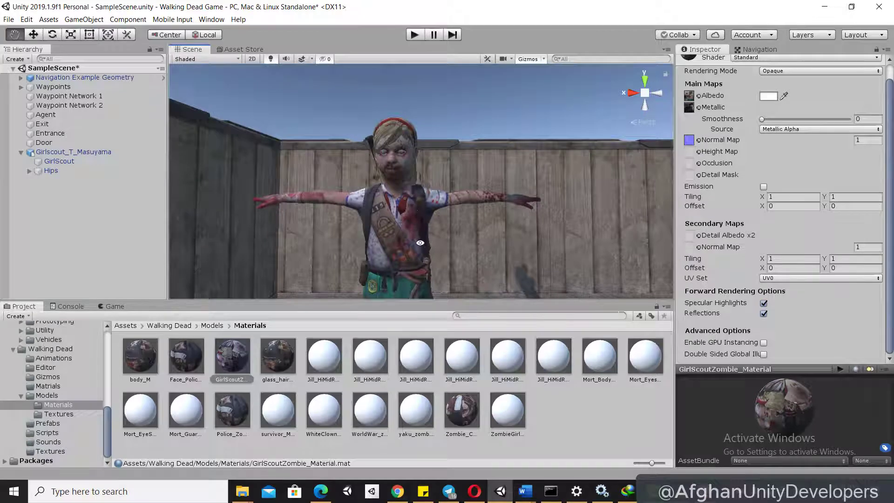
alt+drag(420, 243, 466, 186)
scroll(511, 142, up, 5)
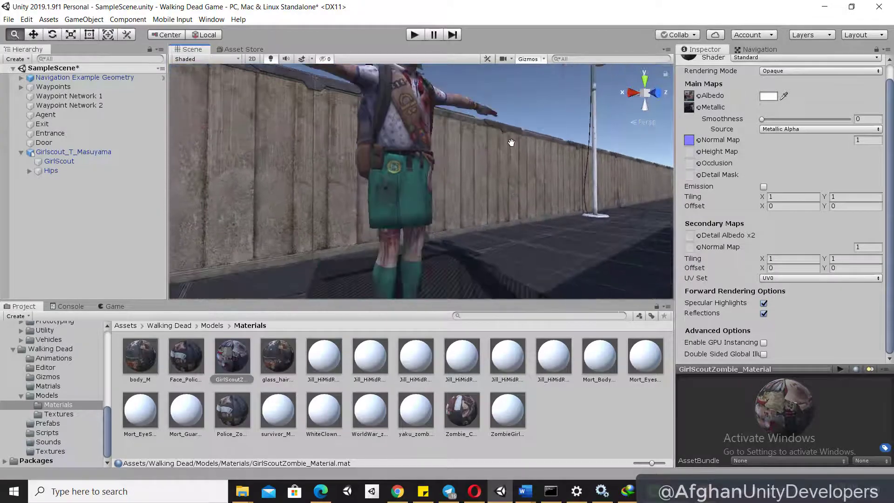
middle_drag(511, 142, 466, 219)
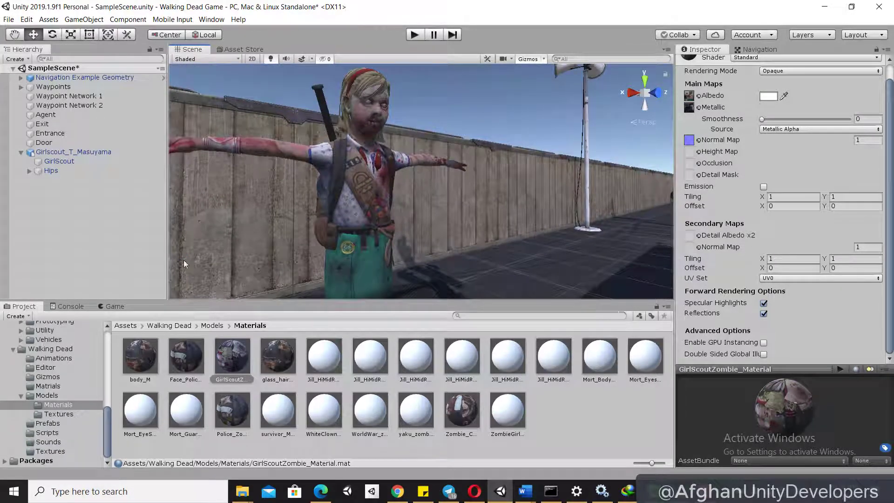
key(ctrl+s)
- Delete the girl scout zombie and lock the Inspector on Jill_HiMidRes_Body_MAT
click(76, 150)
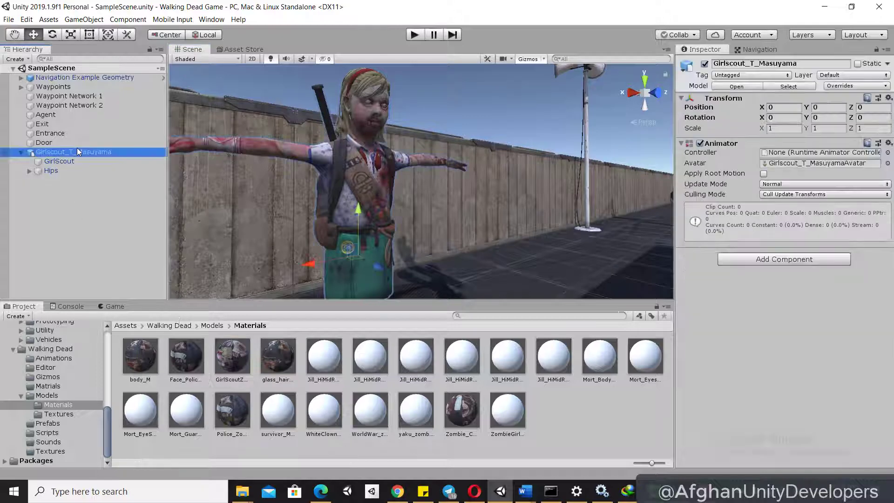
right_click(77, 147)
click(93, 218)
click(338, 383)
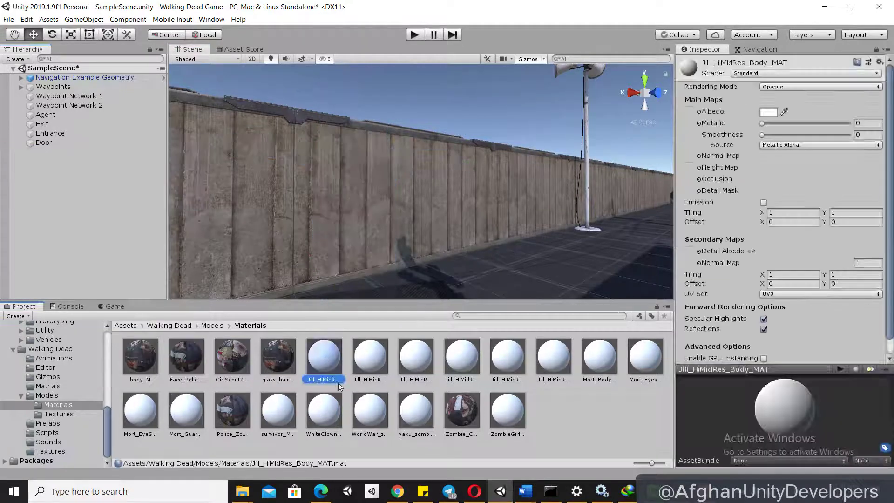
click(58, 414)
click(58, 405)
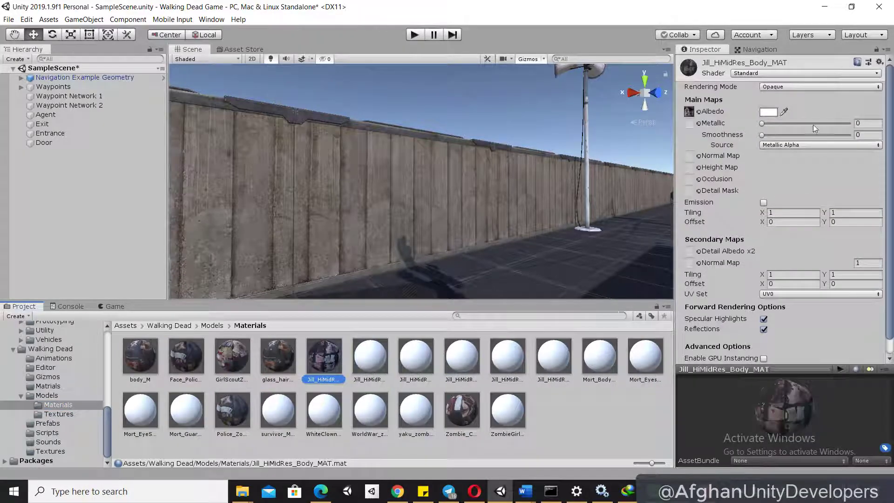
click(876, 49)
- Give Jill_HiMidRes_Body_MAT its Jill normal map (marked as normal) and metallic texture
click(58, 414)
click(415, 369)
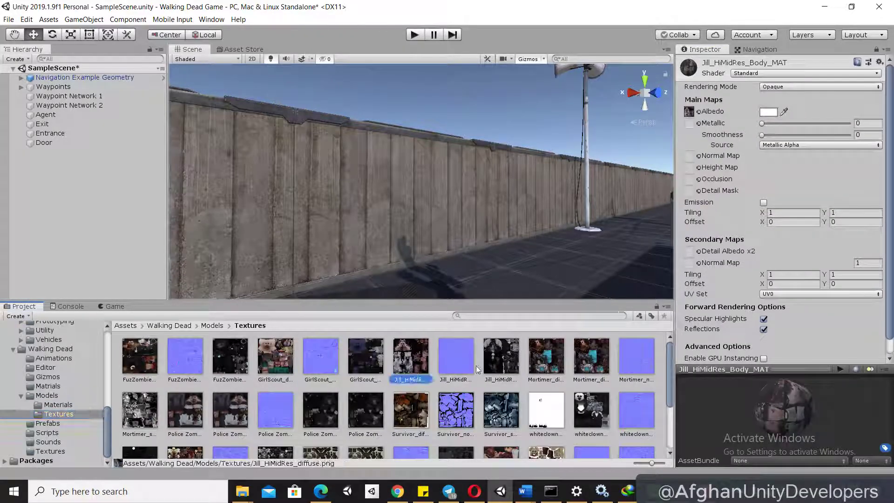
drag(477, 369, 690, 156)
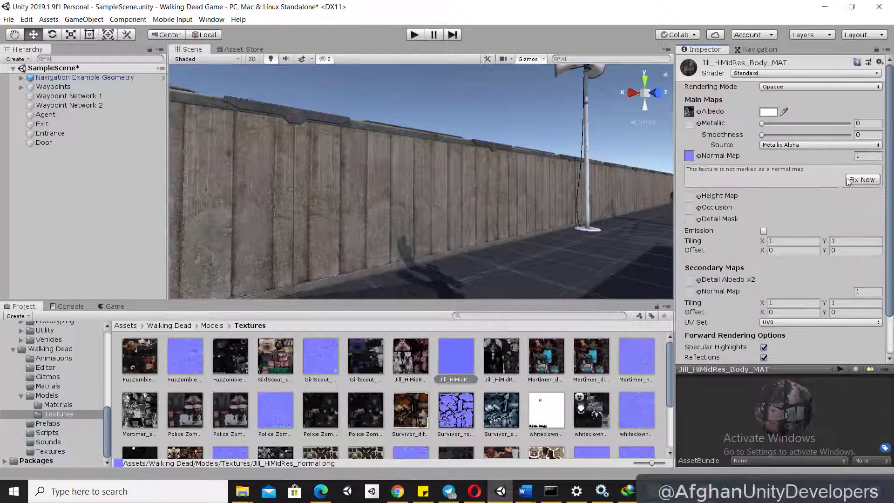
click(848, 181)
drag(501, 356, 690, 123)
click(539, 371)
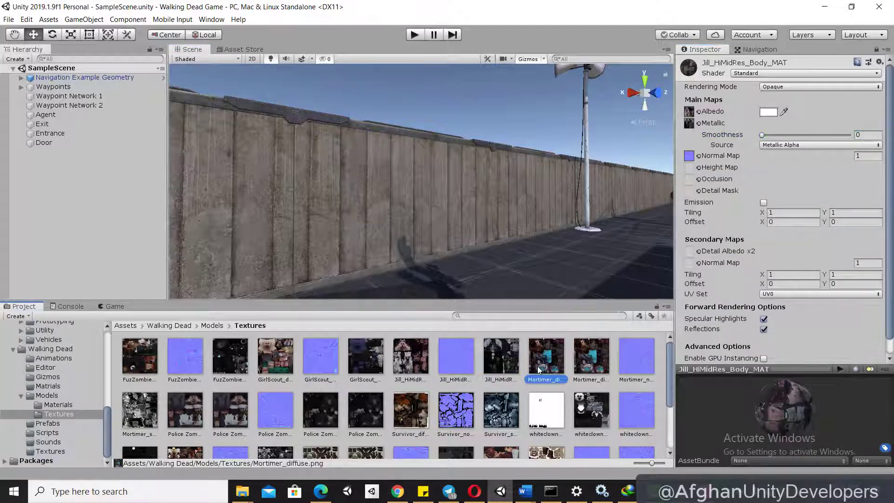
- Select four more Jill materials, lock the Inspector, and assign them the Jill diffuse and normal textures
click(58, 404)
click(416, 356)
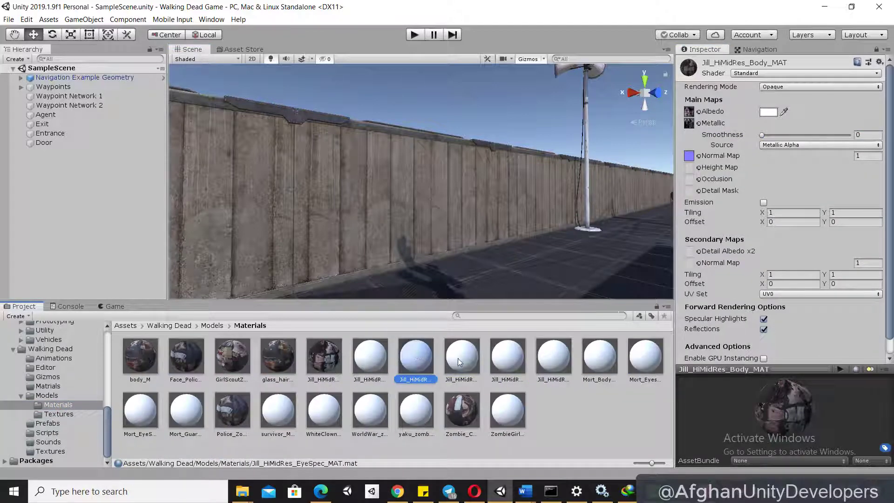
click(507, 359)
shift+click(370, 356)
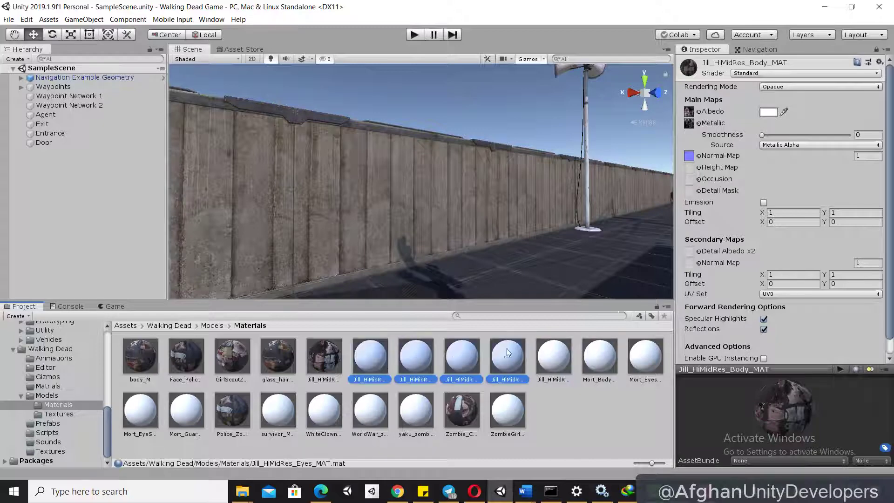
click(876, 50)
click(58, 414)
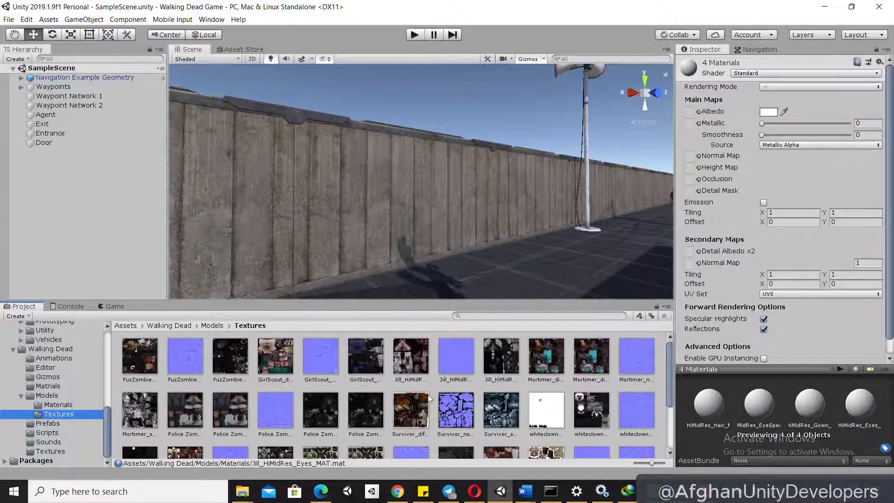
mouse_move(398, 378)
mouse_down()
mouse_move(753, 155)
mouse_move(693, 115)
mouse_up()
drag(463, 371, 689, 156)
drag(503, 373, 690, 123)
- Place the Jill model from Models into the scene and frame it in view
click(51, 395)
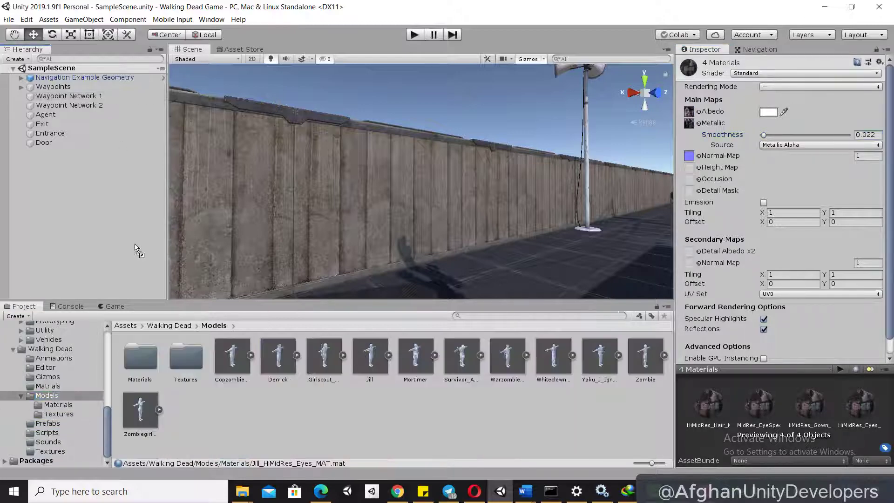
drag(370, 359, 136, 248)
key(f)
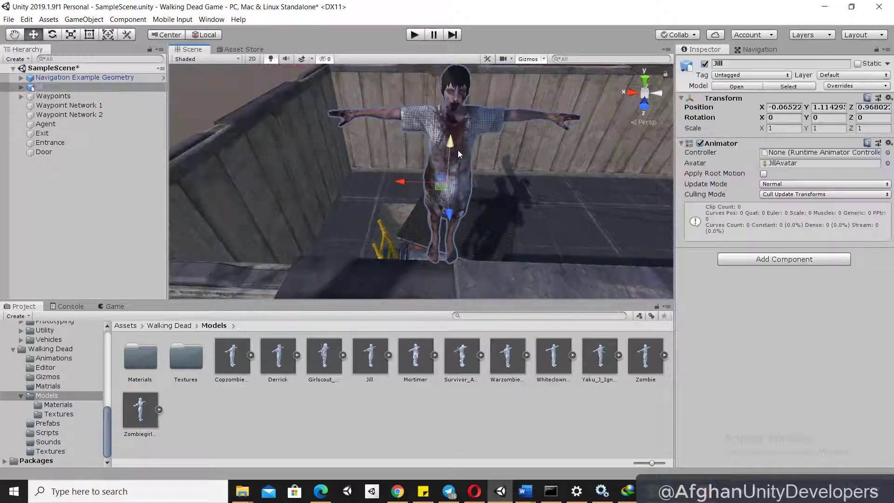
- Delete the Jill model from the scene
key(Delete)
click(371, 359)
click(416, 361)
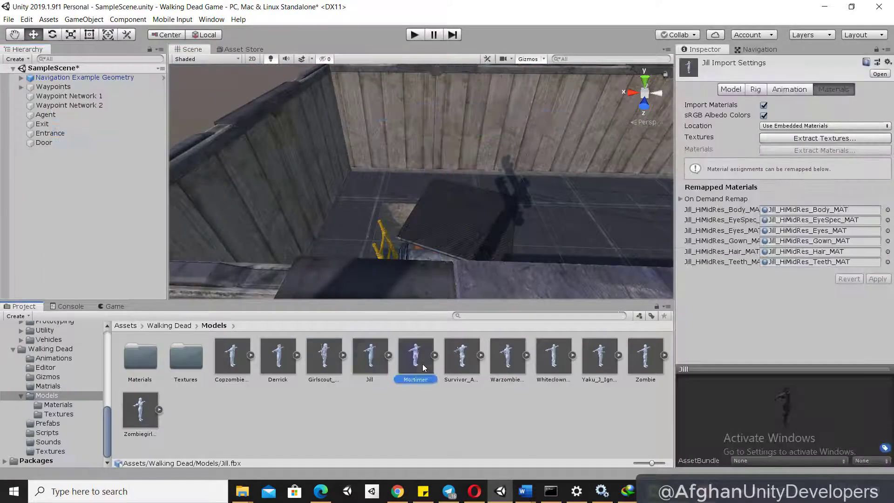
- Give Jill_HiMidRes_Teeth_MAT the Jill diffuse and normal textures, plus a low-smoothness metallic setting
click(58, 405)
click(564, 359)
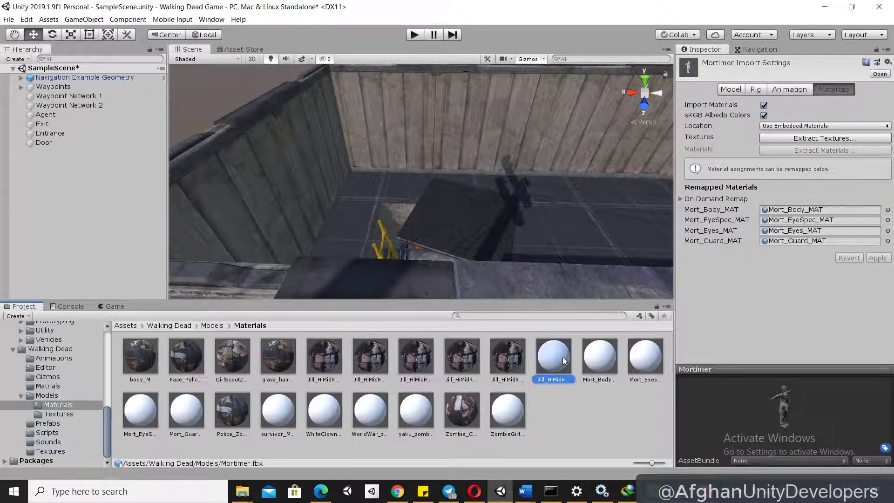
click(59, 414)
drag(417, 384, 689, 112)
mouse_move(456, 357)
mouse_down()
mouse_move(689, 156)
mouse_move(689, 123)
mouse_up()
drag(762, 135, 767, 140)
- Assign the Mortimer diffuse and normal textures to the four Mort materials, fixing the normal-map type
click(58, 405)
click(594, 357)
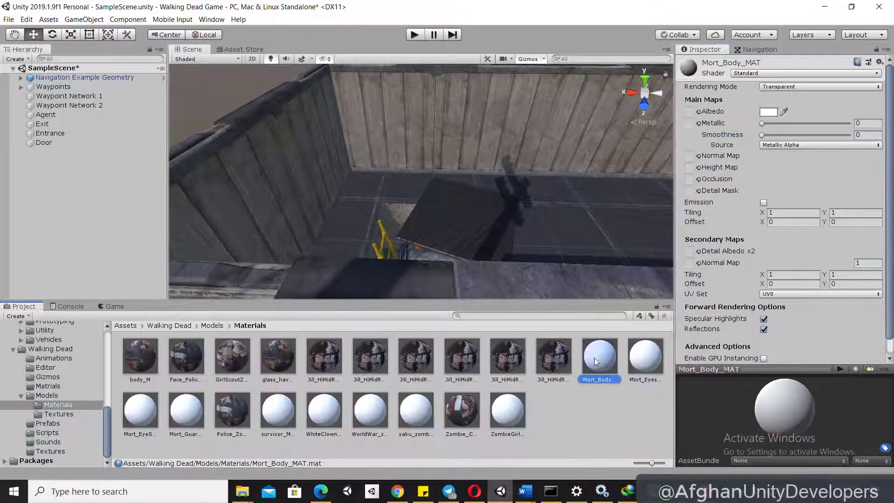
shift+click(179, 407)
click(59, 414)
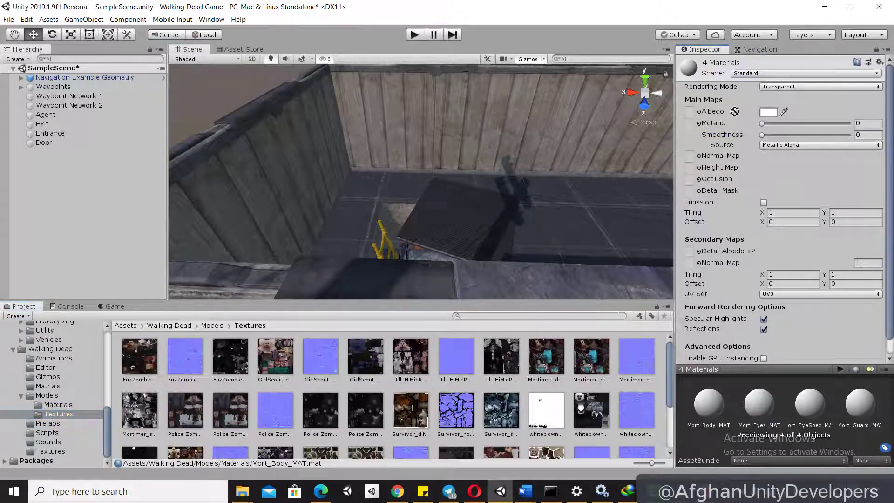
drag(559, 368, 689, 111)
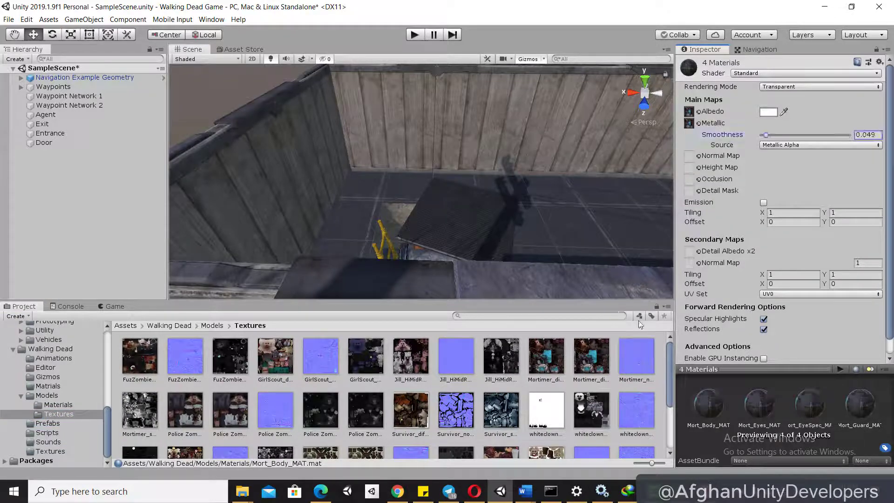
drag(636, 356, 689, 156)
click(862, 180)
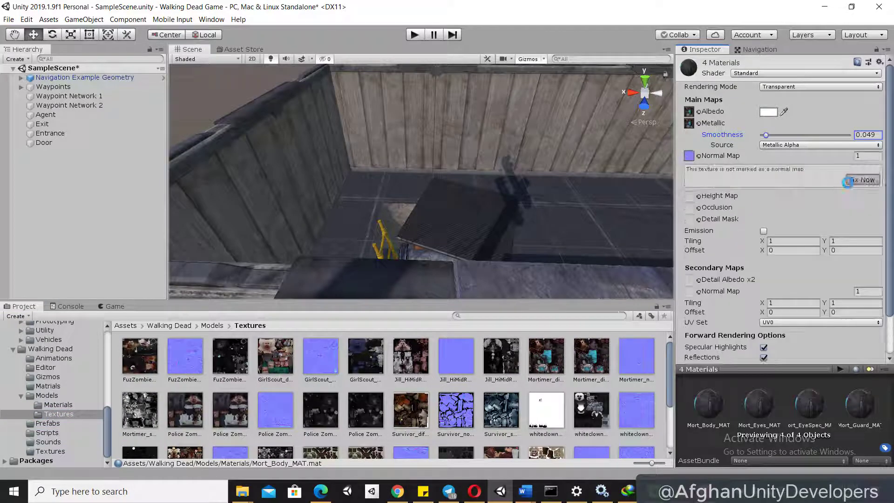
click(552, 361)
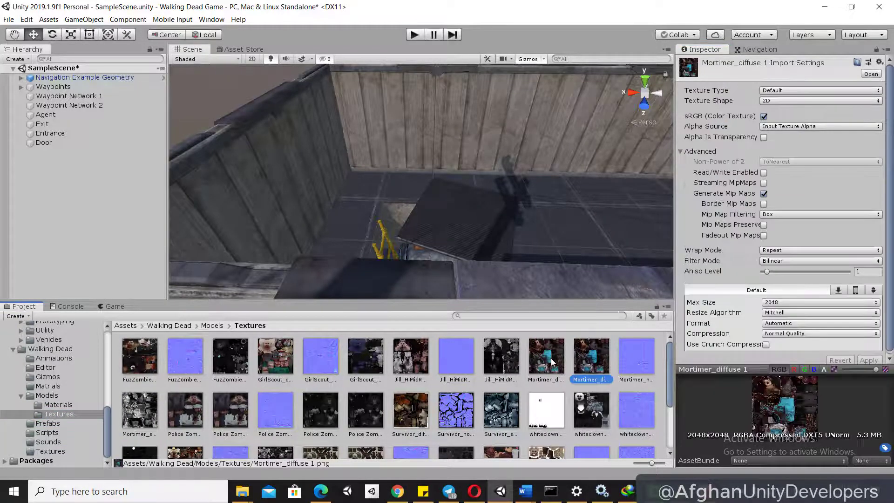
click(149, 410)
- Reselect the four Mort materials and review the Textures and Models folders
click(58, 405)
click(600, 356)
shift+click(197, 417)
click(59, 414)
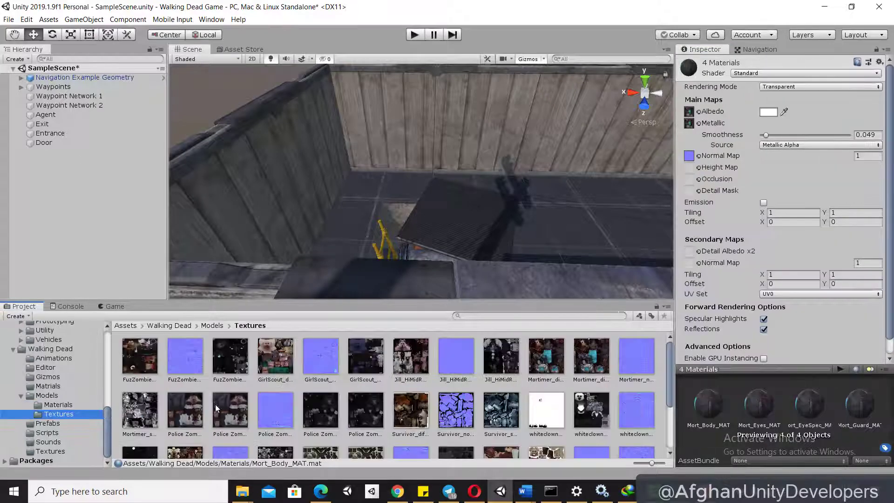
click(47, 395)
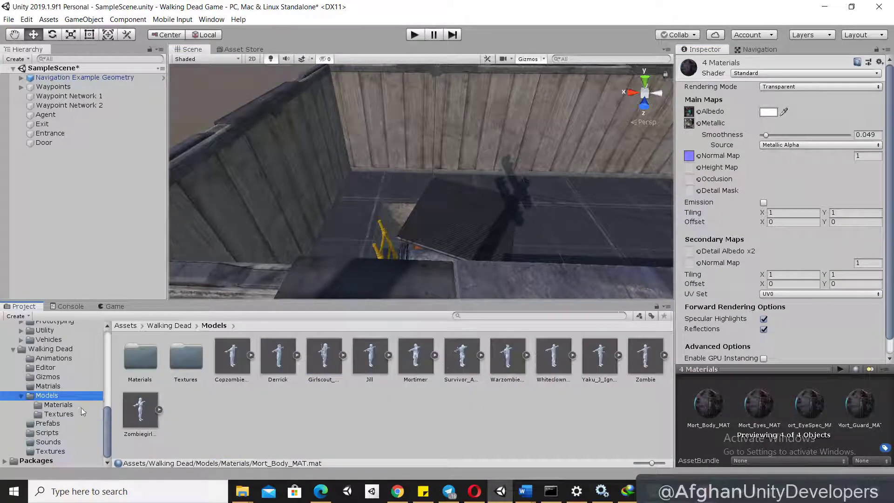
click(58, 405)
- Texture survivor_MAT with Survivor diffuse, normal and metallic maps, smoothness 0.056, and Opaque rendering
click(278, 410)
click(59, 414)
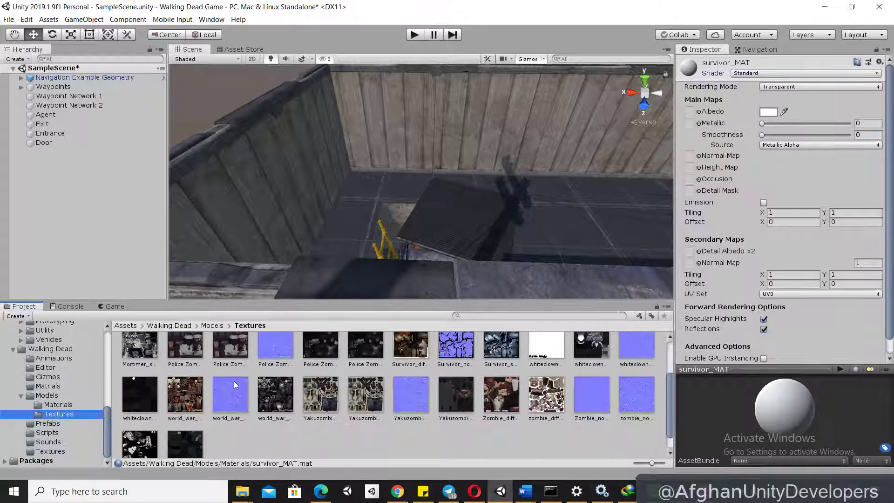
drag(421, 357, 689, 112)
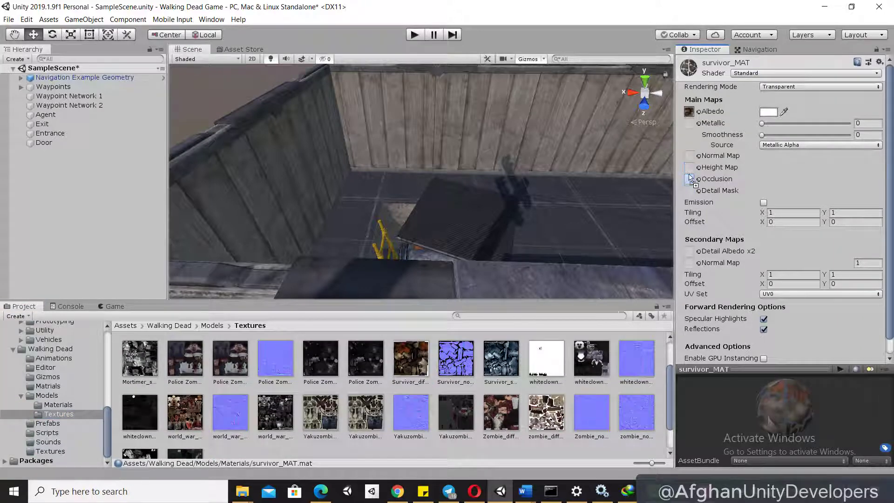
drag(455, 357, 688, 156)
drag(501, 357, 689, 123)
click(765, 134)
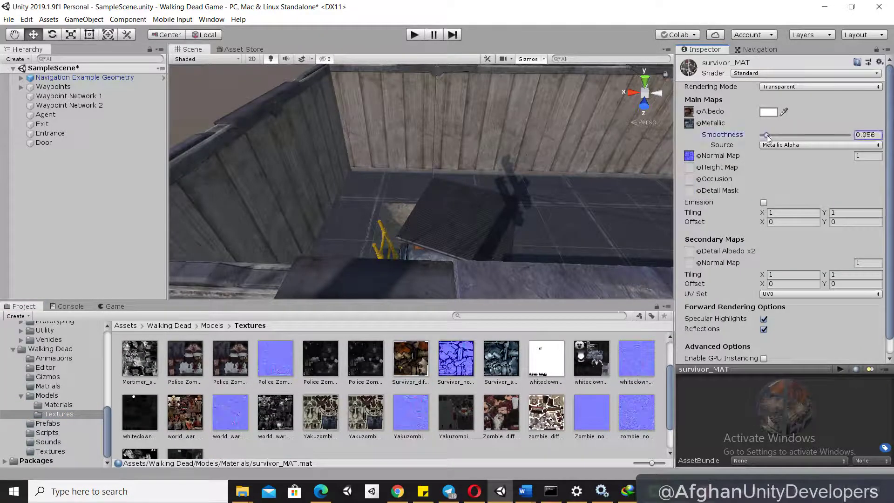
click(820, 87)
click(783, 96)
click(59, 405)
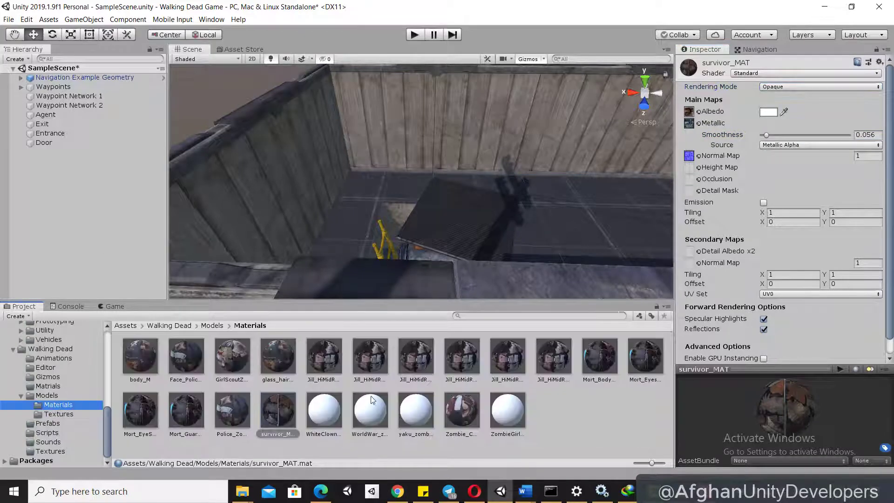
click(325, 411)
- Give WhiteClown_material the whiteclown diffuse, metallic and normal maps, fixing the normal-map type
click(77, 414)
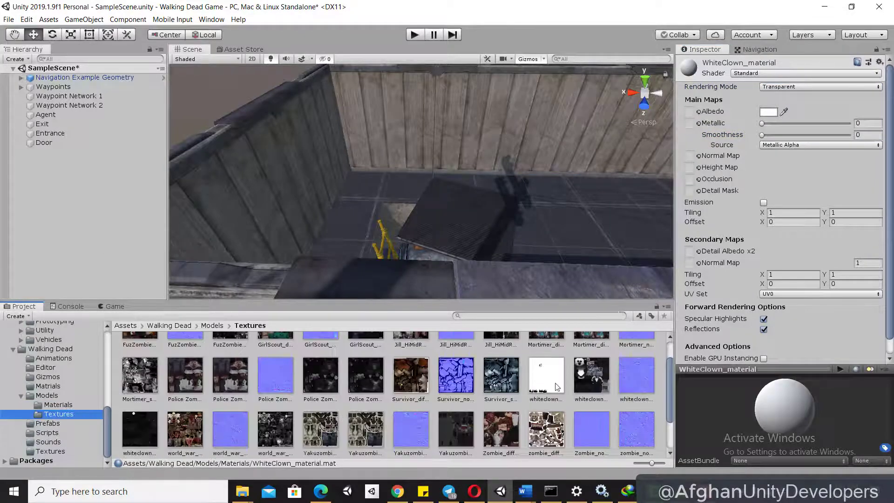
drag(557, 387, 689, 111)
drag(598, 380, 689, 123)
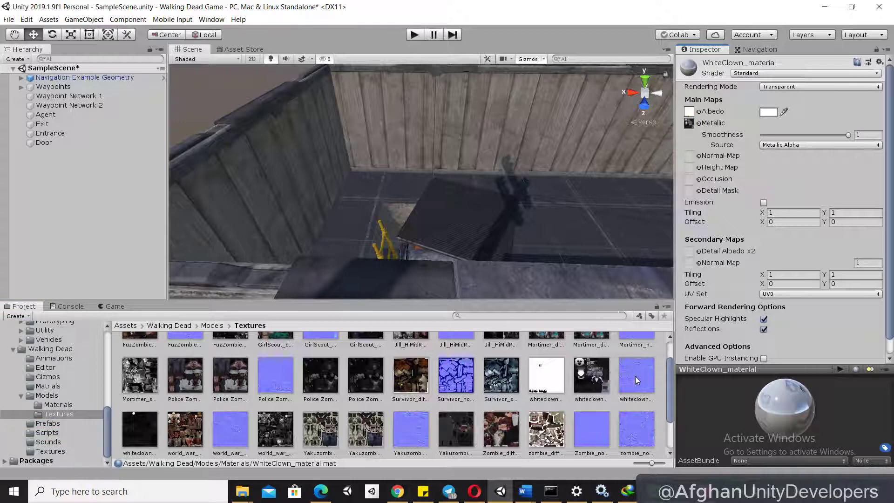
drag(635, 376, 689, 155)
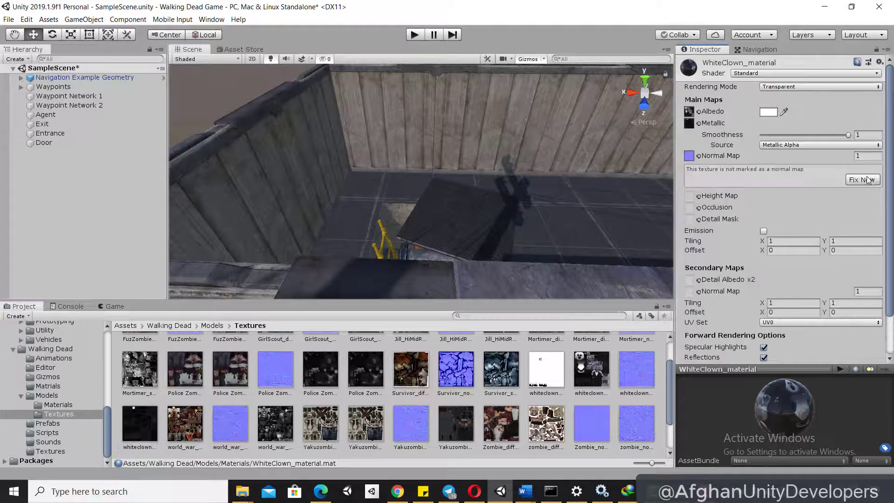
click(863, 179)
click(591, 370)
- Recheck the WhiteClown material and inspect the whiteclown_normal and world_war zombie textures
click(59, 405)
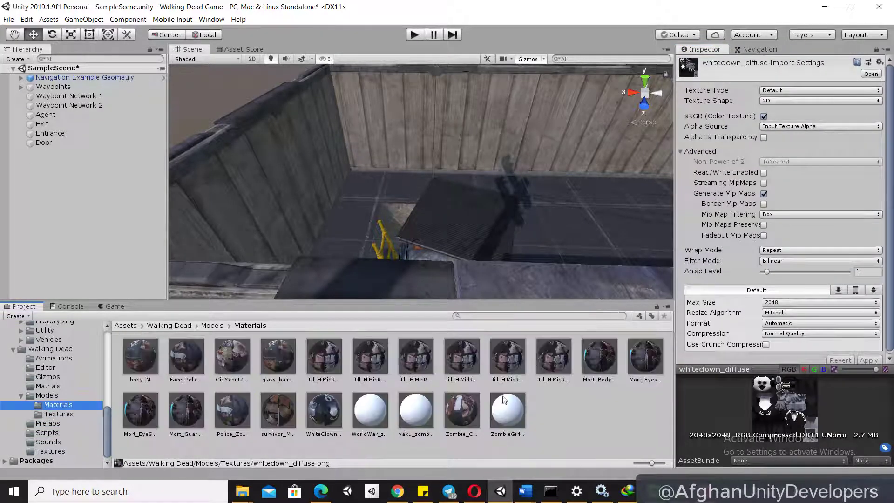
click(324, 409)
click(63, 415)
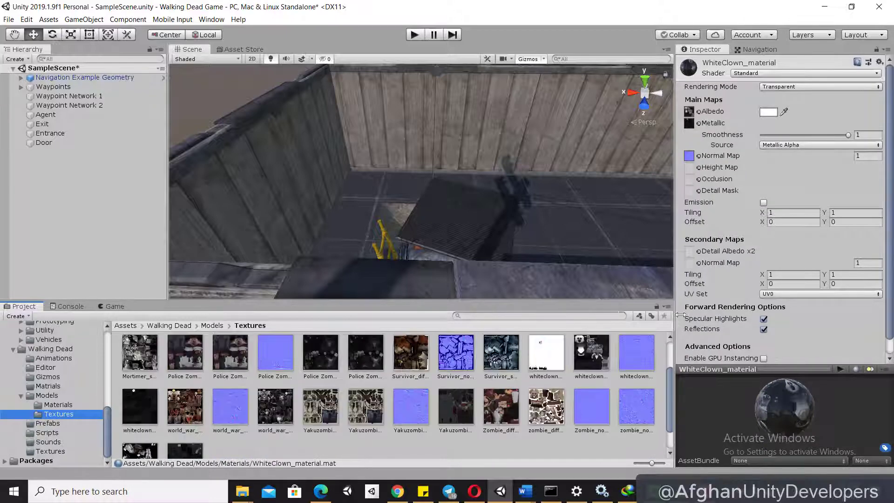
click(637, 358)
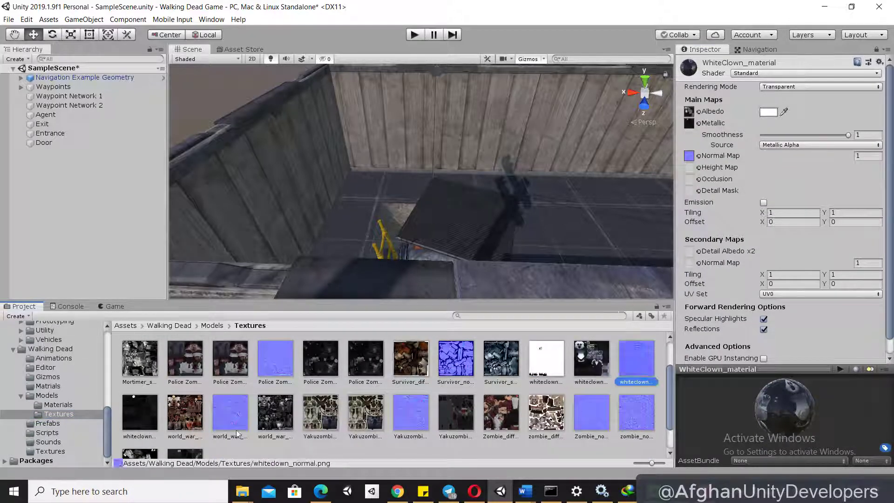
click(139, 412)
click(185, 412)
- Assign the world_war diffuse and normal textures to WorldWar_zombie_material, marking the normal map
click(58, 404)
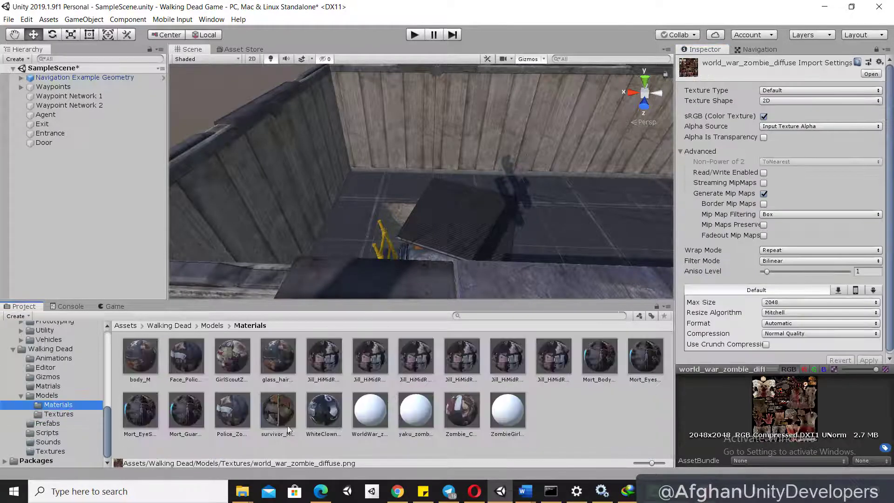
click(371, 410)
click(58, 414)
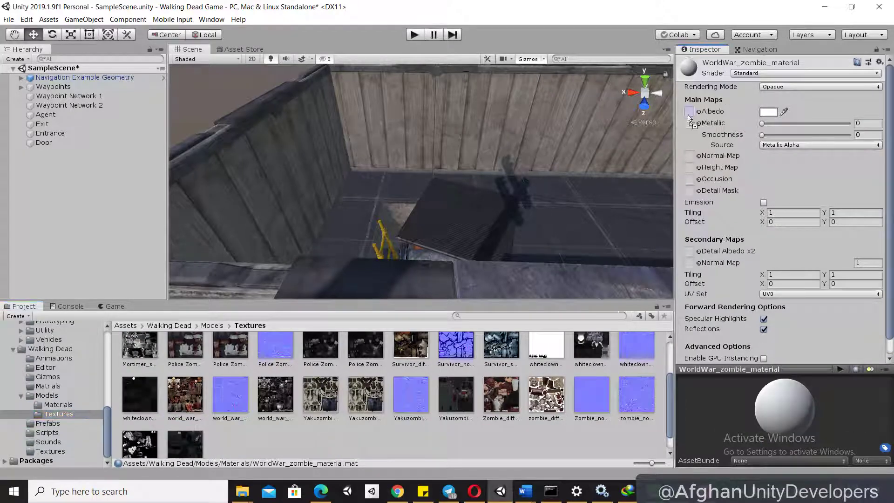
drag(198, 409, 689, 111)
drag(235, 405, 689, 156)
click(850, 183)
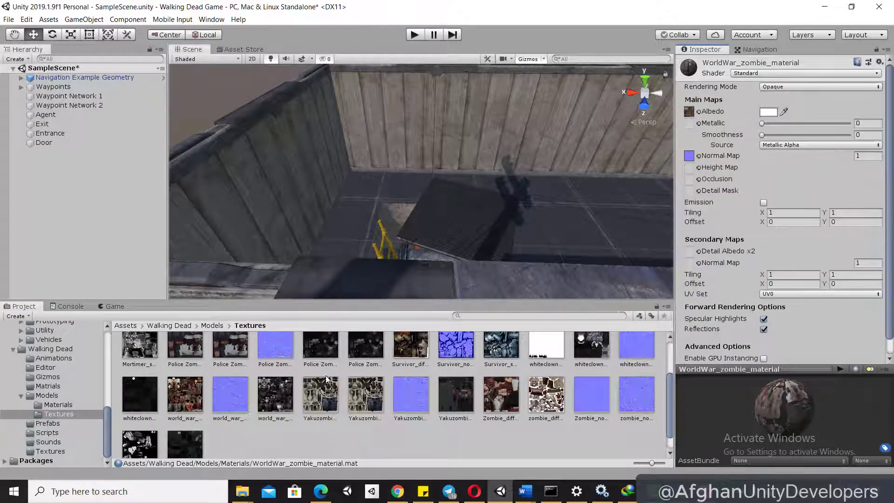
- Give yaku_zombie_material the Yakuzombi normal and metallic maps, fixing the normal-map type
click(58, 404)
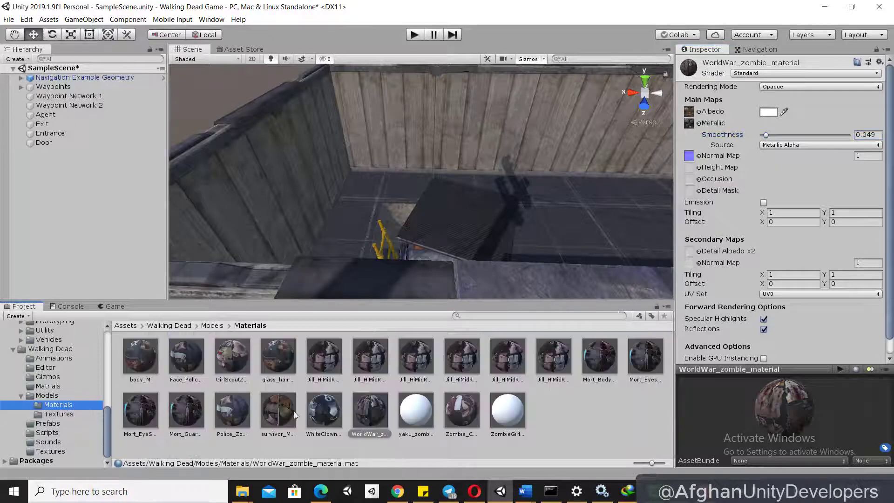
click(58, 414)
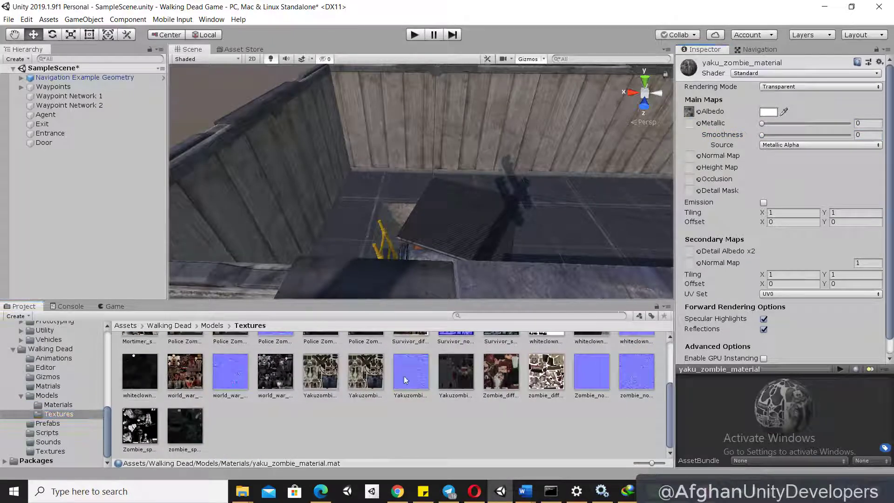
drag(681, 149, 689, 156)
drag(470, 383, 690, 123)
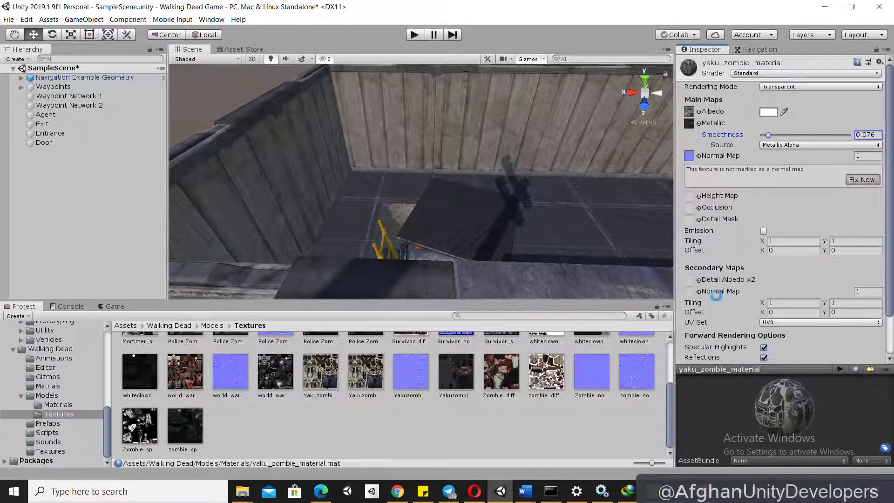
click(863, 180)
click(59, 404)
click(507, 409)
click(58, 414)
- Set ZombieGirl_Material's rendering mode to Opaque and locate the Zombie_diffuse texture
click(819, 86)
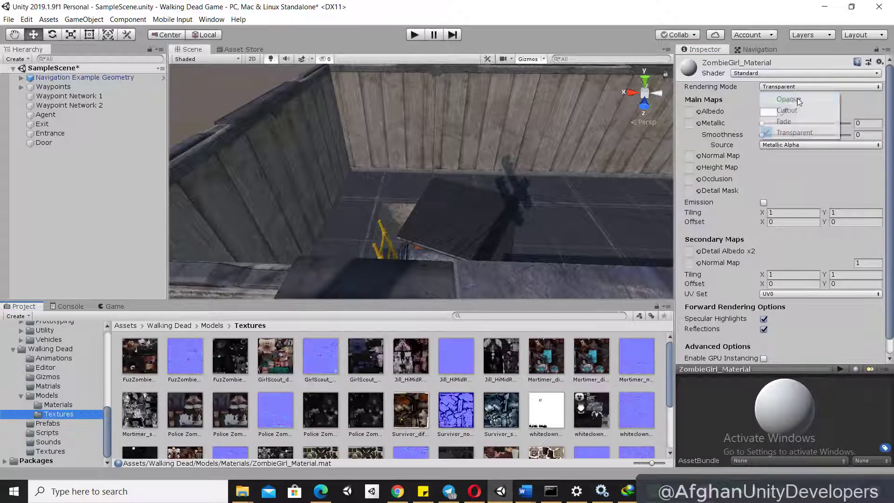
click(775, 93)
scroll(395, 416, down, 3)
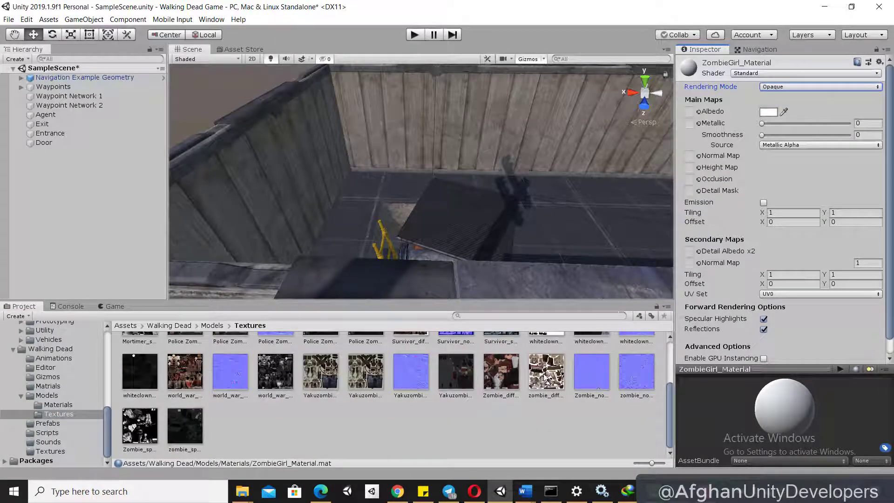
click(507, 379)
click(58, 405)
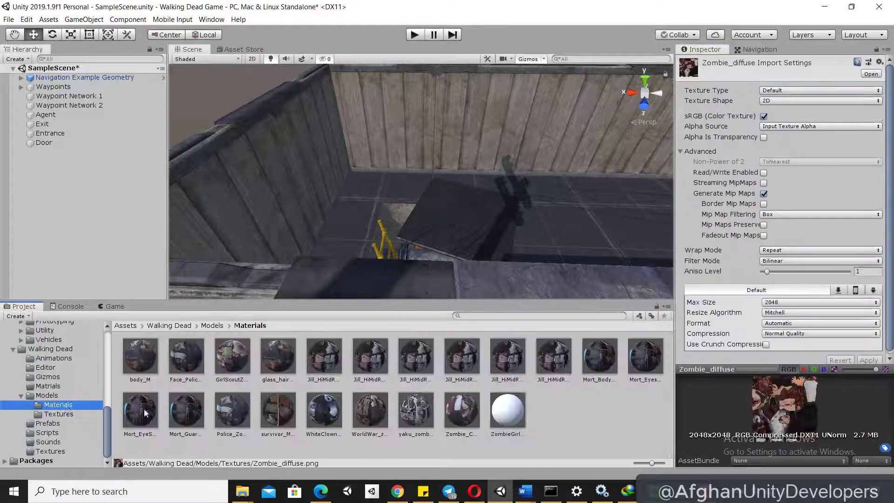
click(507, 410)
click(58, 414)
- Assign Zombie_diffuse as albedo, the Zombie normal map, zombie_sp as metallic, and smoothness 0.029
scroll(373, 395, down, 3)
drag(501, 371, 689, 111)
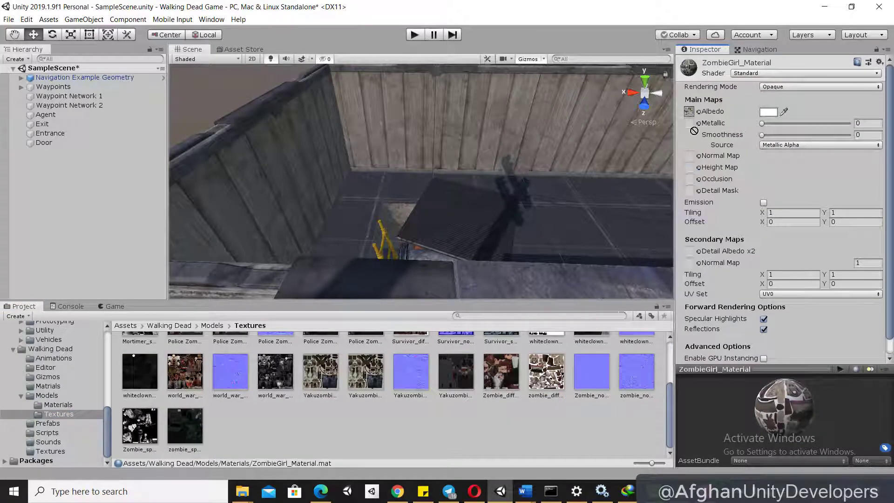
drag(591, 371, 689, 155)
drag(185, 425, 689, 123)
drag(762, 135, 765, 135)
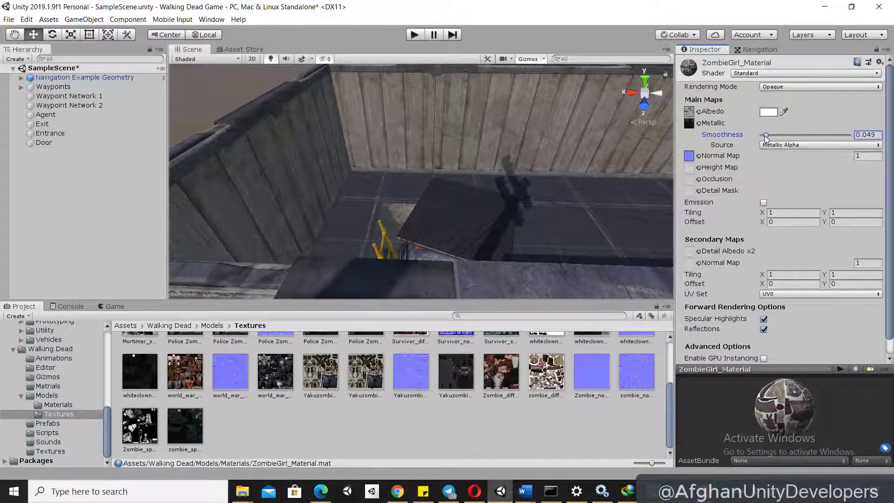
click(58, 405)
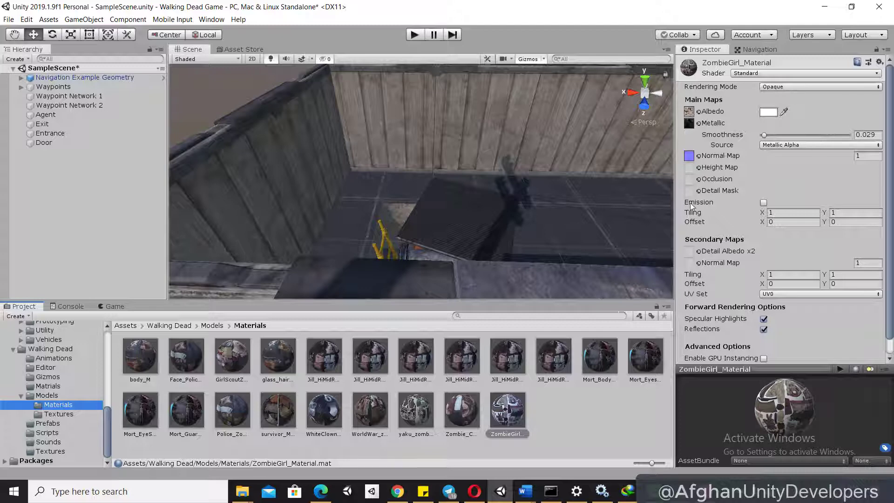
click(40, 396)
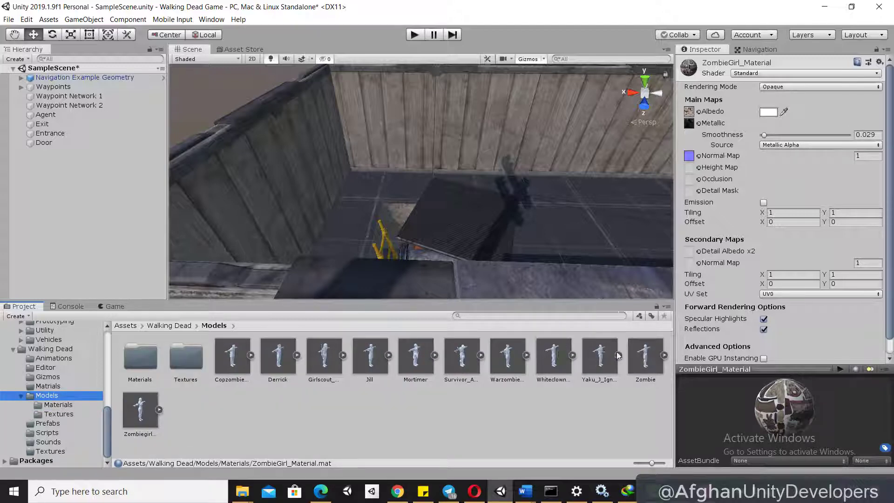
- Drop the Zombiegirl model into the scene, frame her, and select all 21 Models materials
click(75, 280)
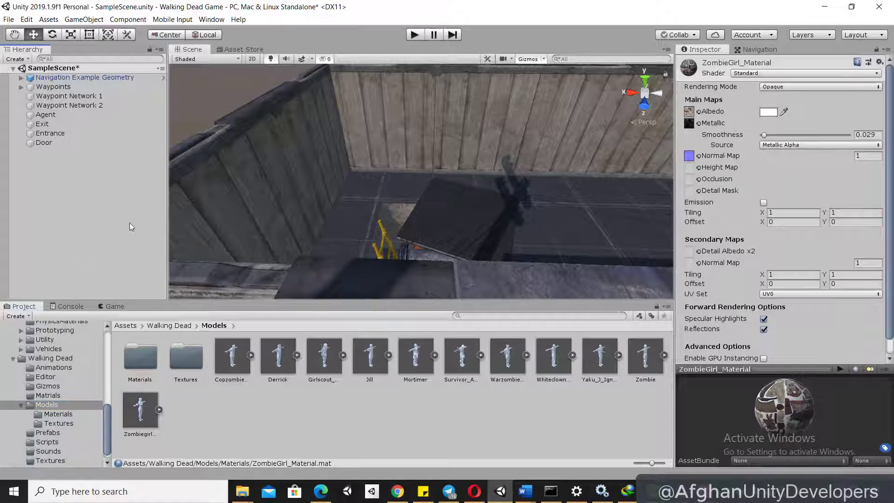
mouse_move(130, 227)
mouse_down()
mouse_move(541, 207)
mouse_move(524, 157)
mouse_up()
key(f)
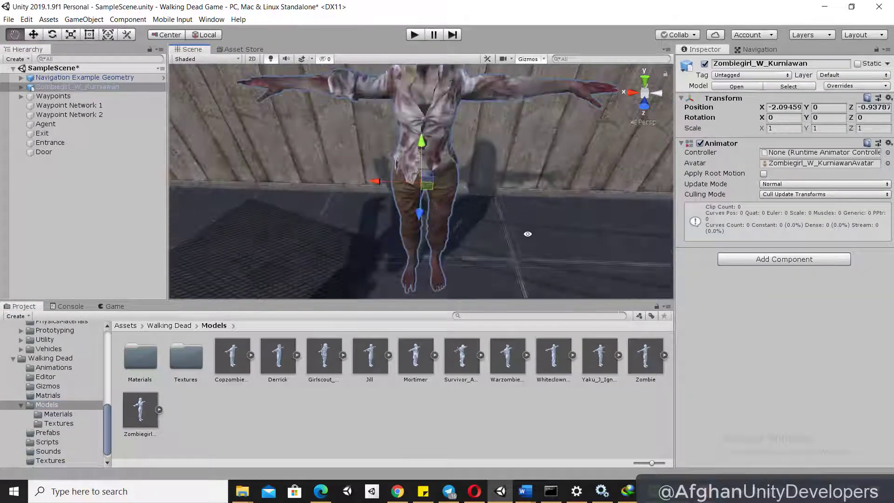
middle_drag(510, 147, 520, 213)
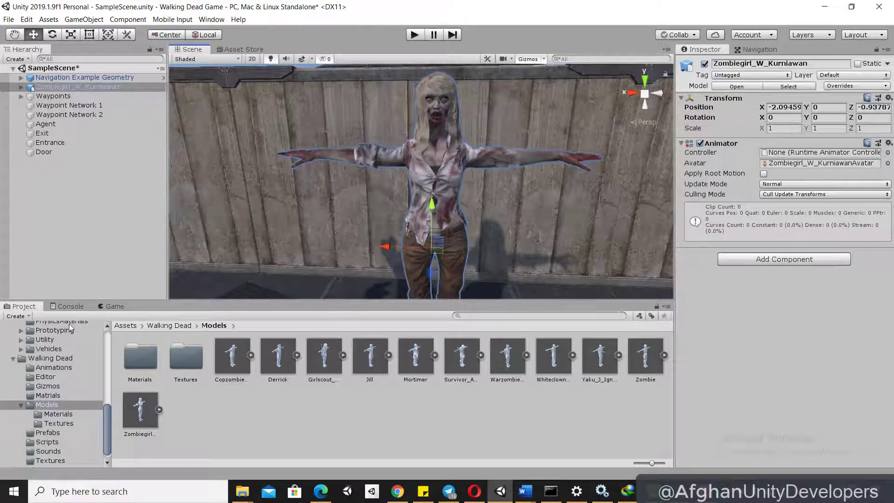
click(57, 414)
key(ctrl+a)
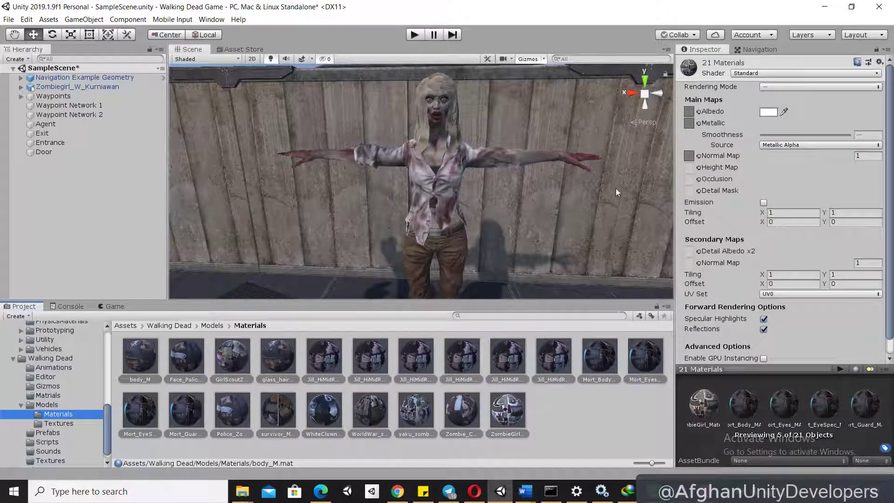
- Switch all 21 selected materials to Opaque rendering, then reopen ZombieGirl_Material to verify
click(777, 88)
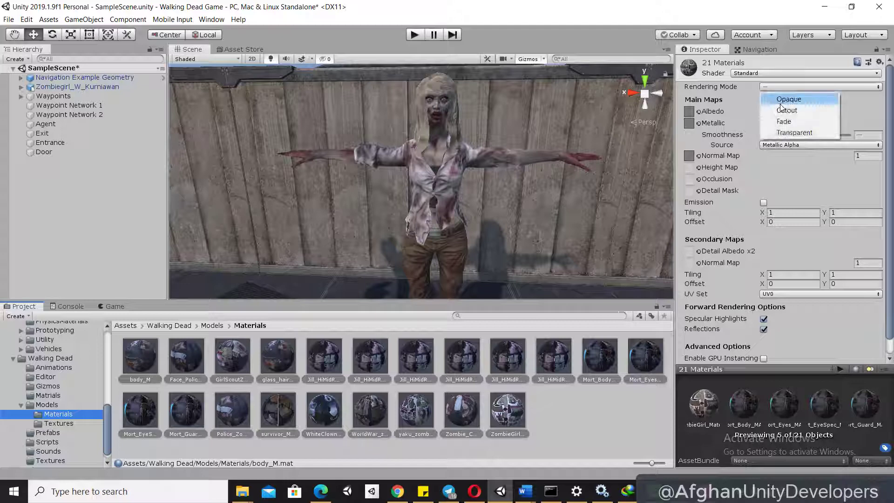
click(780, 104)
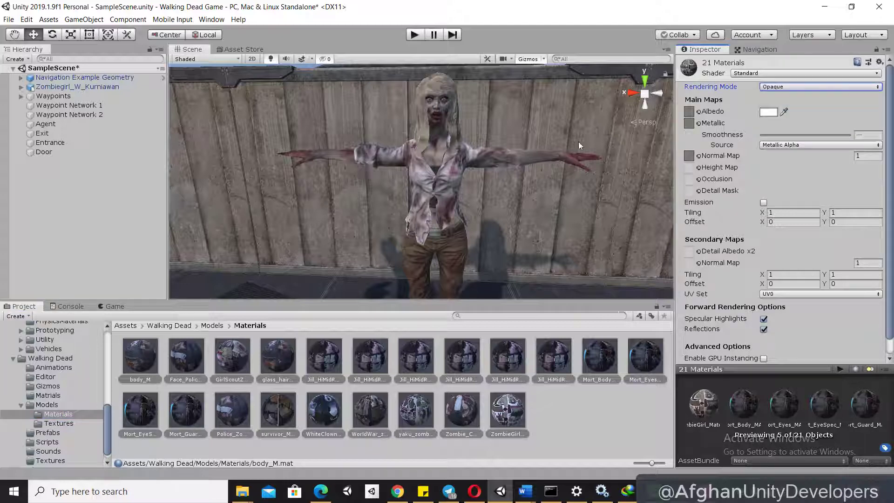
click(546, 416)
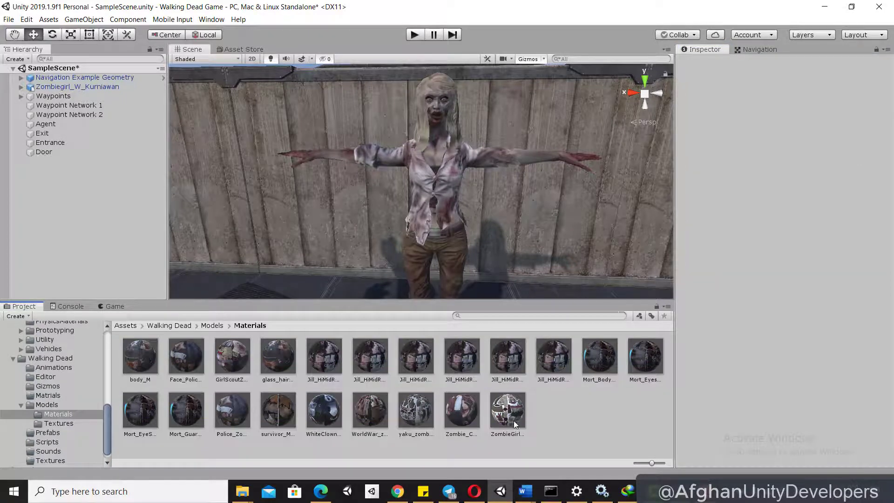
click(423, 225)
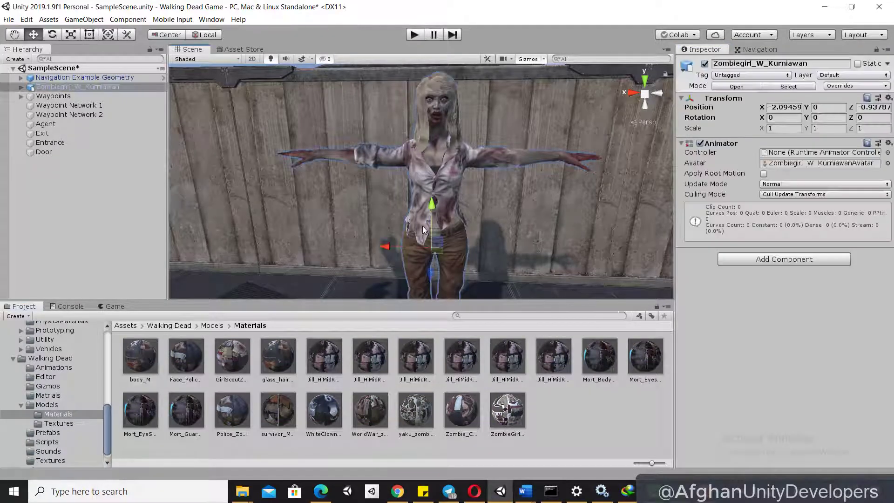
click(506, 429)
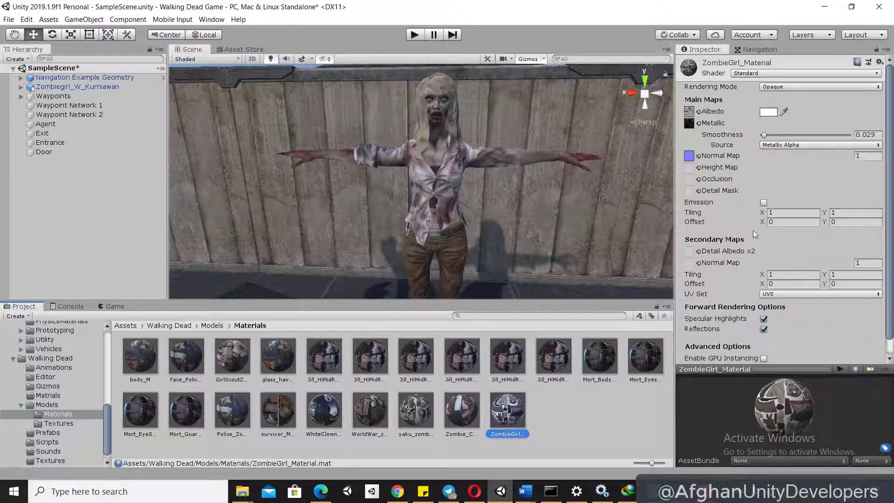
- Drag ZombieGirl_Material's smoothness to 0, try a red albedo tint, then cancel to keep white
mouse_move(769, 137)
mouse_down()
mouse_move(855, 138)
mouse_move(764, 136)
mouse_up()
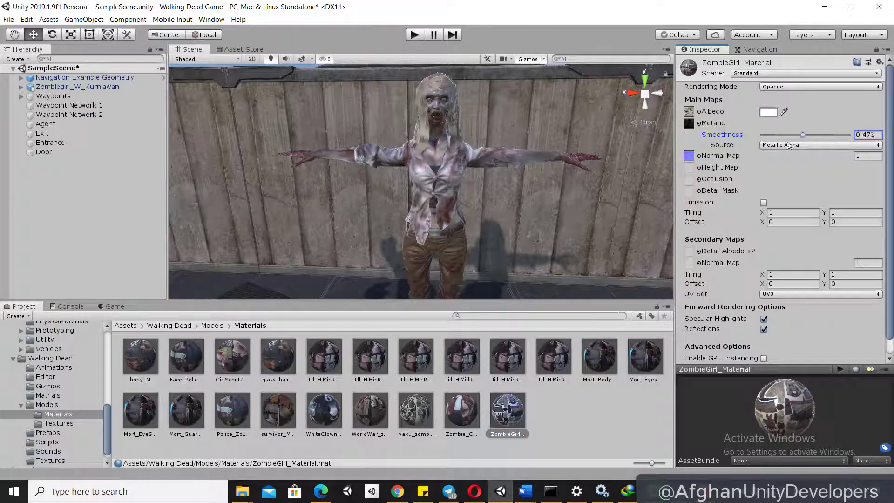
click(769, 112)
click(80, 98)
drag(102, 91, 130, 64)
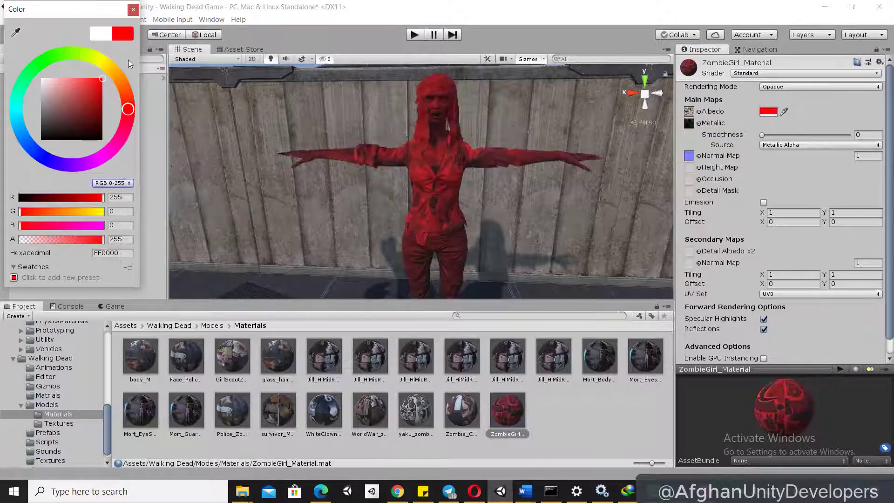
click(134, 11)
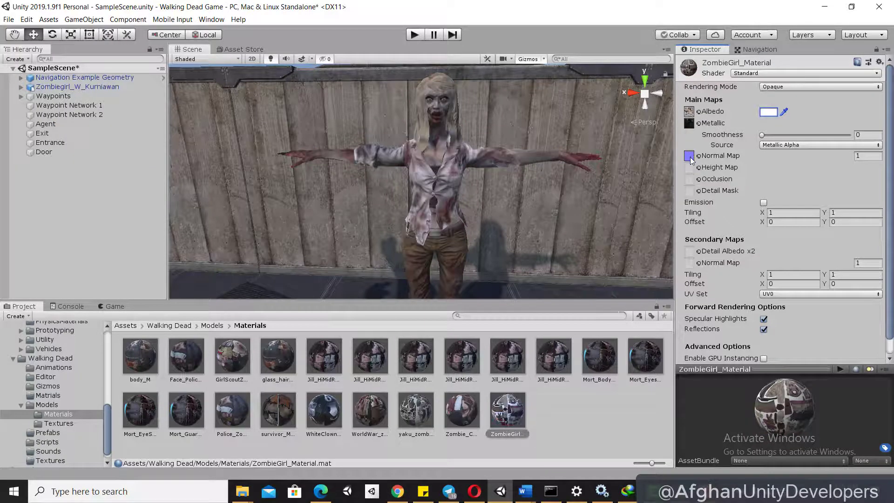
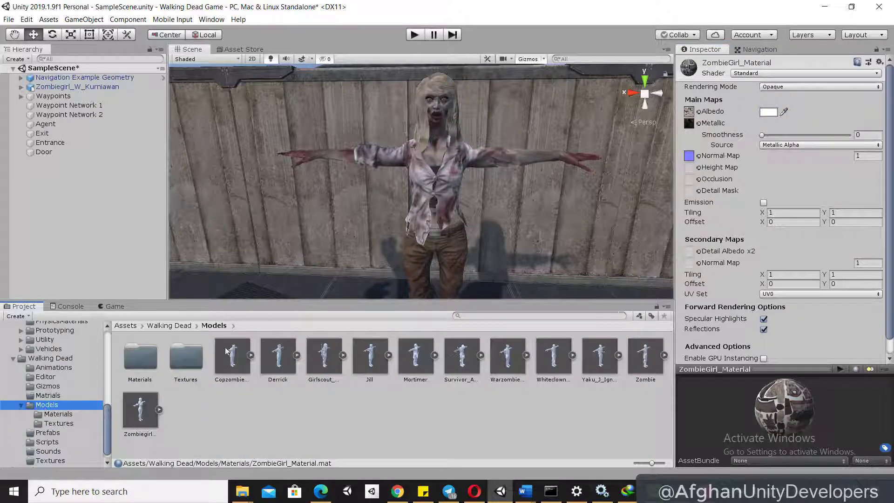
click(55, 414)
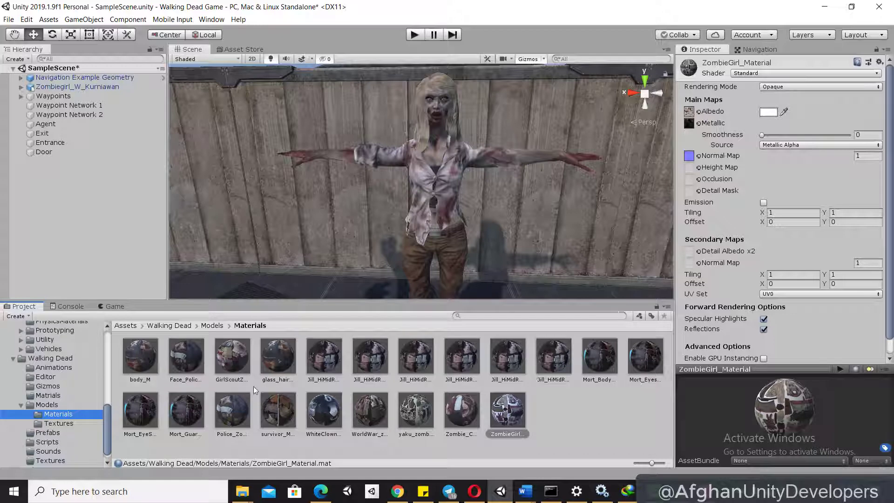
click(93, 405)
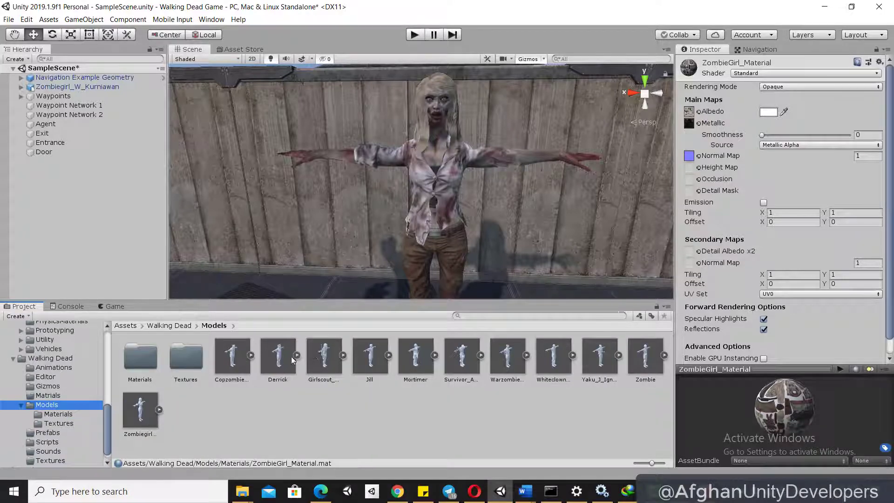